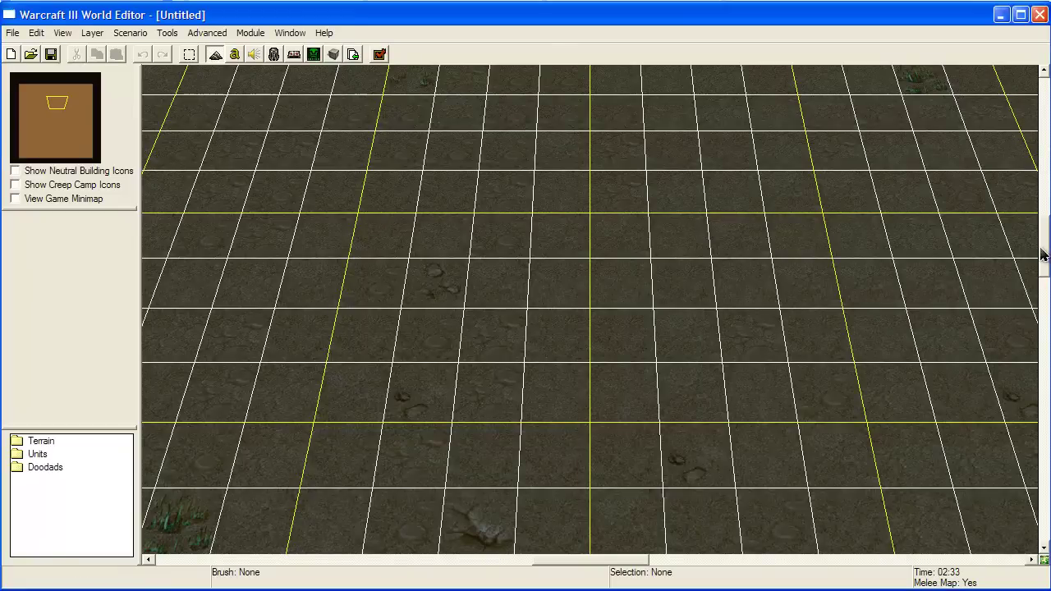
pyautogui.moveTo(1041, 254); pyautogui.dragTo(1047, 317)
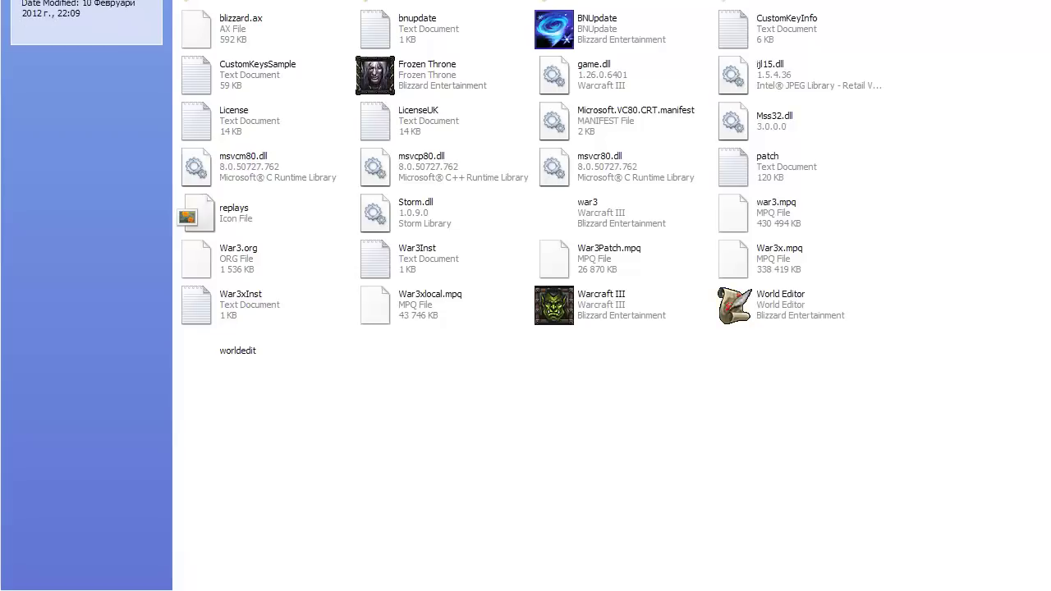
pyautogui.click(772, 309)
pyautogui.moveTo(879, 374); pyautogui.dragTo(730, 319)
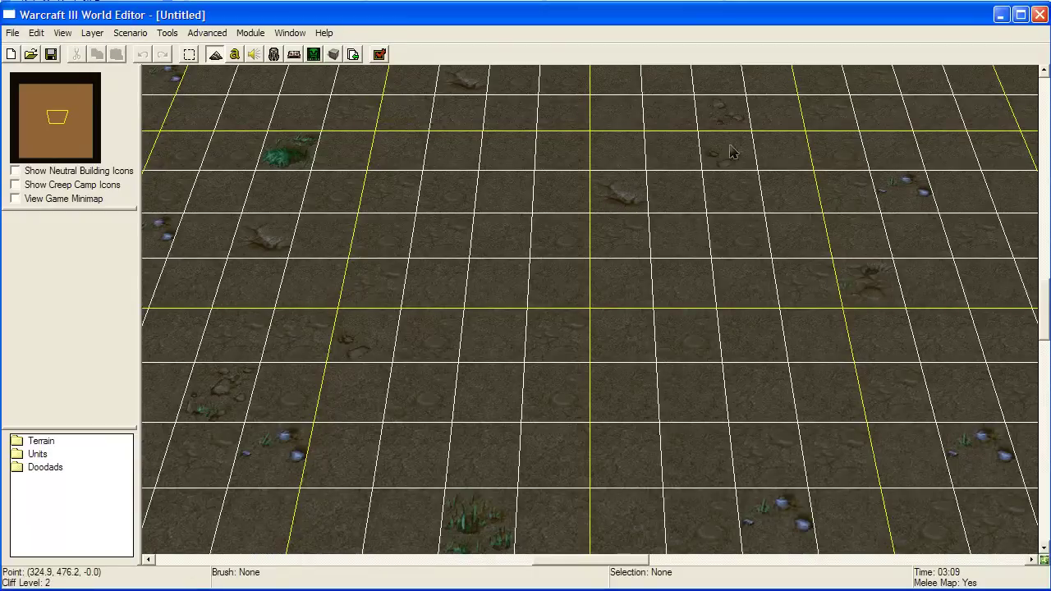
pyautogui.moveTo(1046, 326); pyautogui.dragTo(1049, 206)
pyautogui.press('Down')
pyautogui.press('Down')
pyautogui.press('Down')
pyautogui.press('Down')
pyautogui.press('Down')
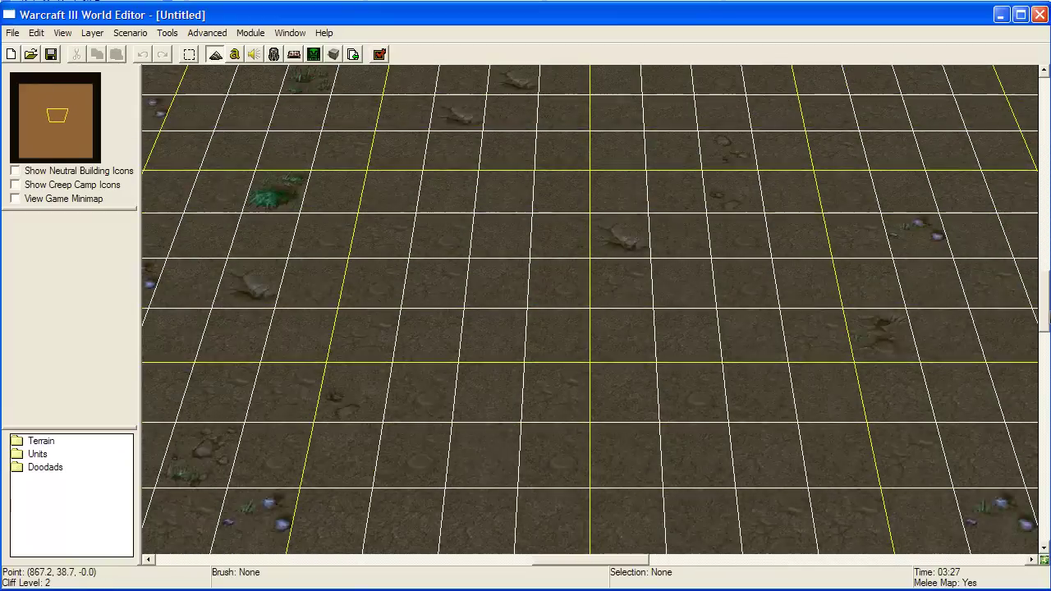
pyautogui.scroll(-6, 414, 466)
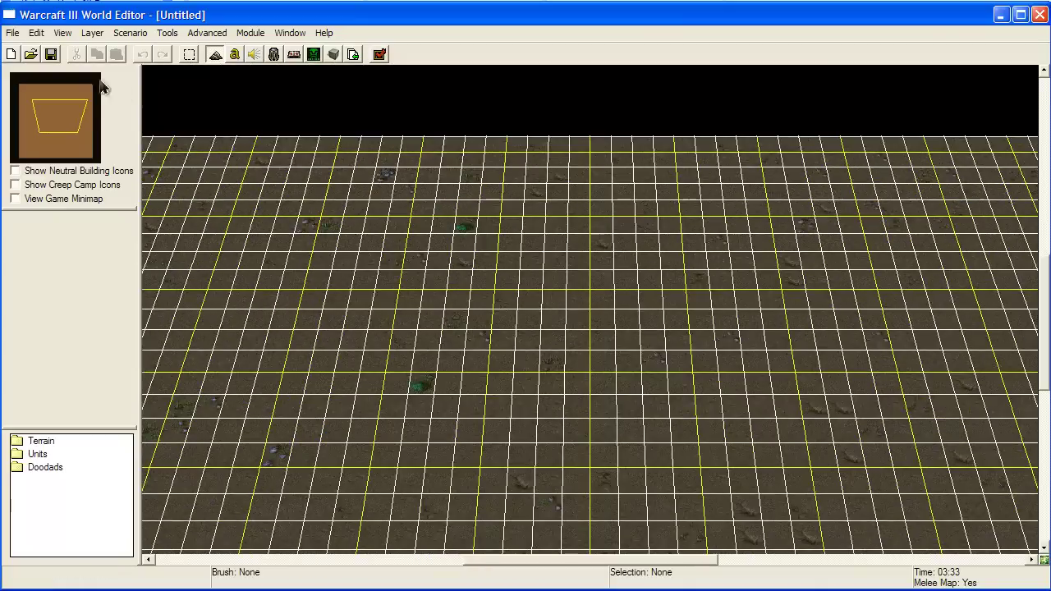
# Start creating a new map and move its settings dialog closer to the centre of the view
pyautogui.click(14, 34)
pyautogui.click(39, 62)
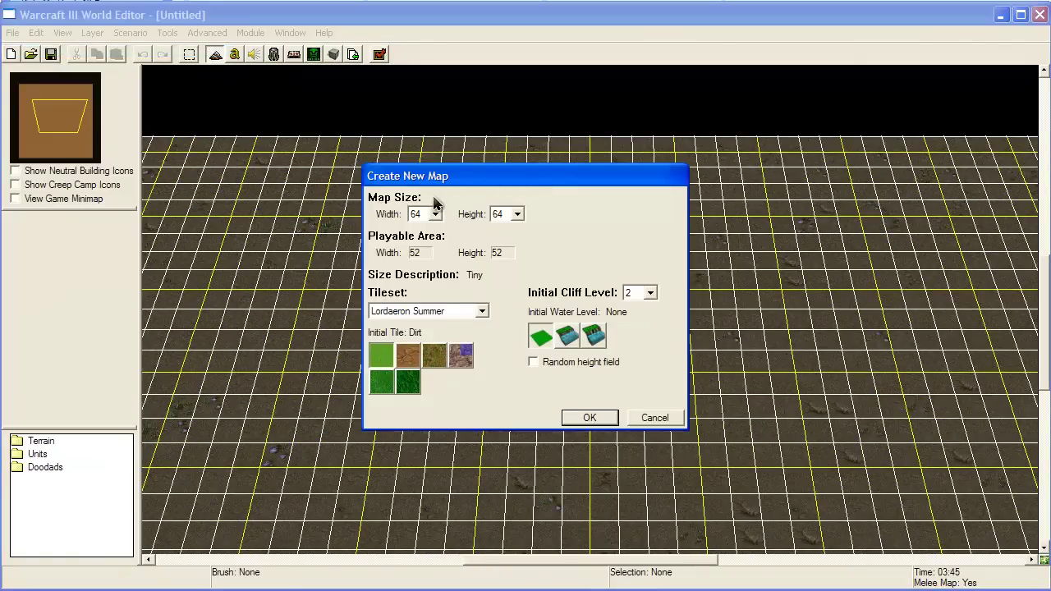
pyautogui.moveTo(423, 182); pyautogui.dragTo(498, 233)
# Try map sizes of 160 by 160, 160 by 192 and 224 by 224 for the new map
pyautogui.click(509, 266)
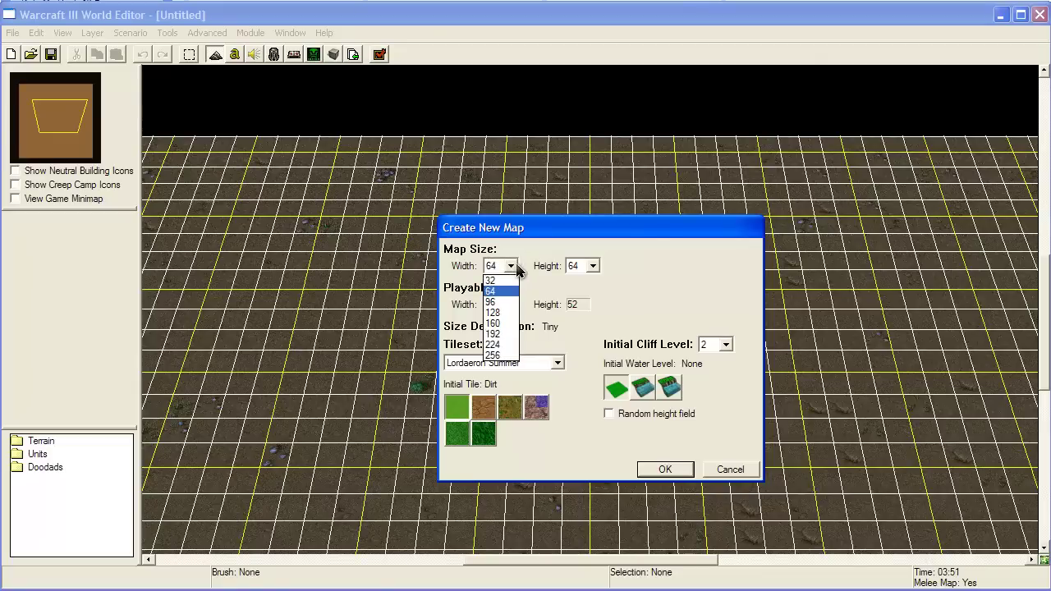
pyautogui.click(509, 326)
pyautogui.click(592, 265)
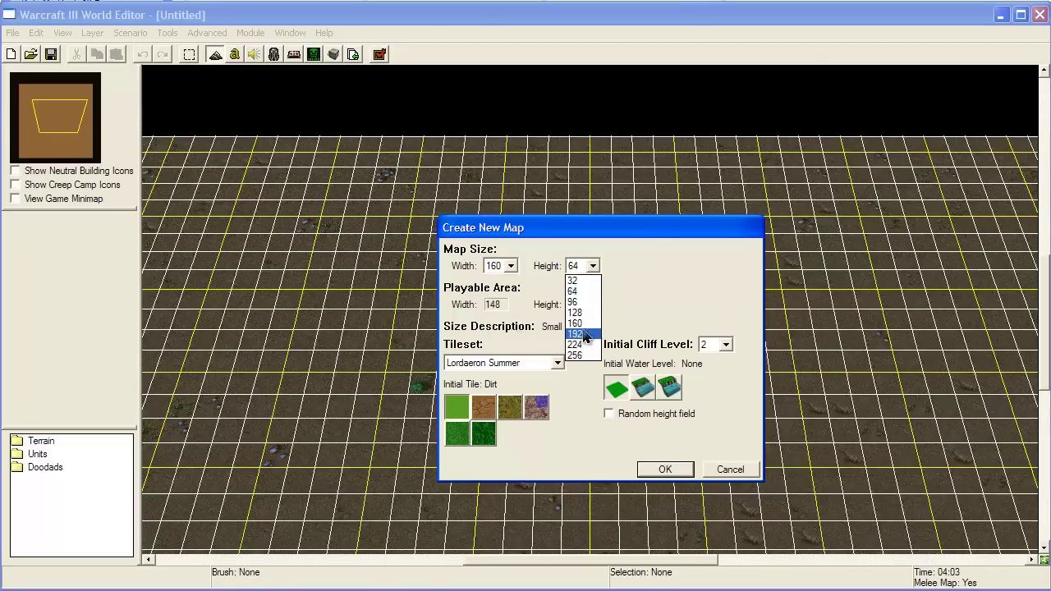
pyautogui.click(584, 324)
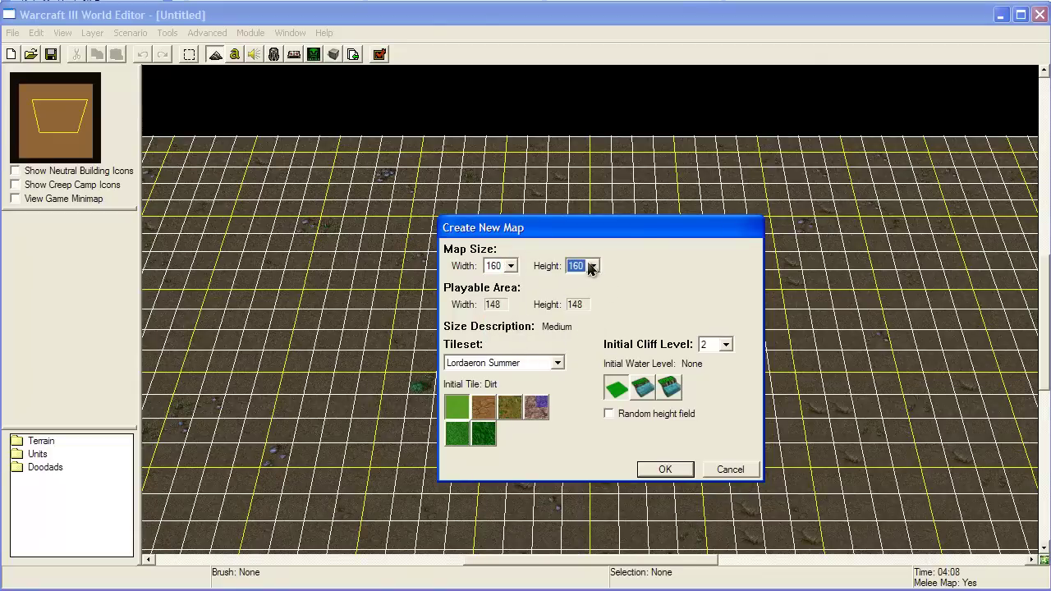
pyautogui.click(592, 265)
pyautogui.click(597, 336)
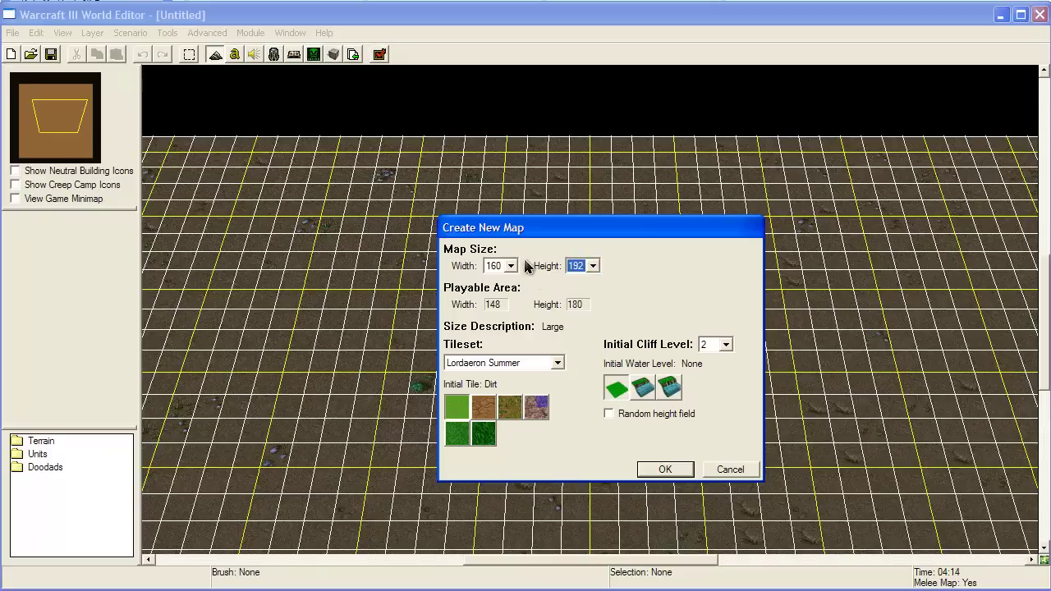
pyautogui.click(510, 266)
pyautogui.click(511, 348)
pyautogui.click(592, 265)
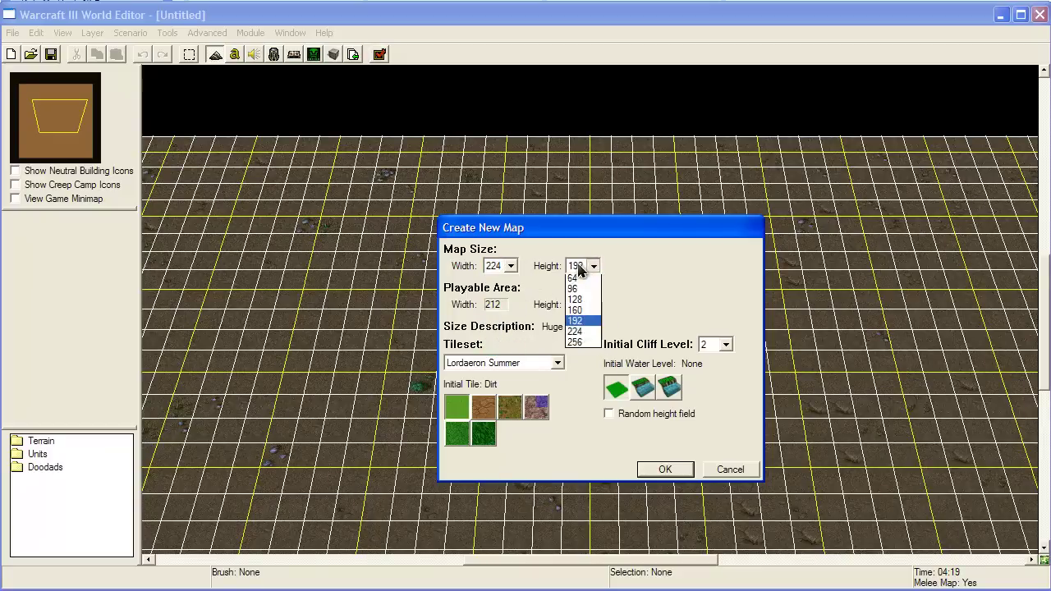
pyautogui.click(582, 344)
# Set the new map's size to a width of 256 and a height of 256
pyautogui.click(592, 265)
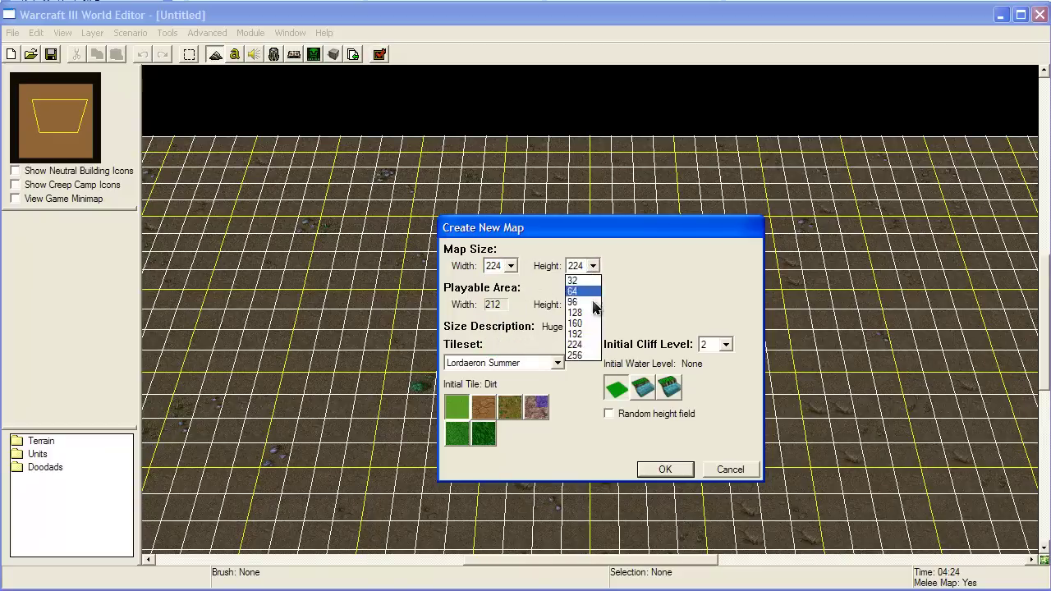
pyautogui.click(581, 354)
pyautogui.click(510, 266)
pyautogui.click(509, 345)
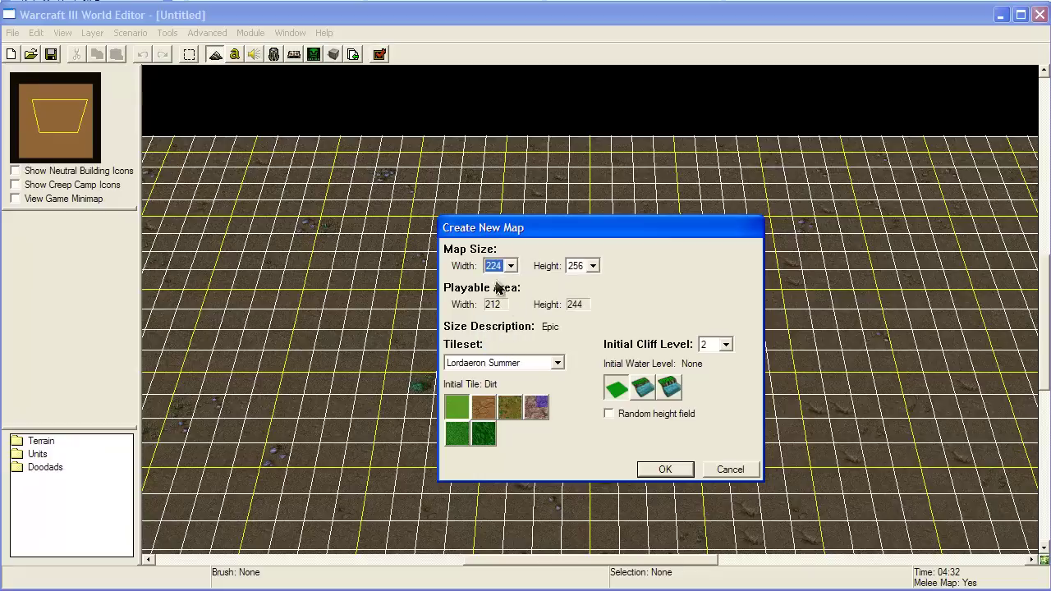
pyautogui.click(510, 265)
pyautogui.click(503, 356)
# Try the Barrens and Felwood tilesets for the new map
pyautogui.click(549, 366)
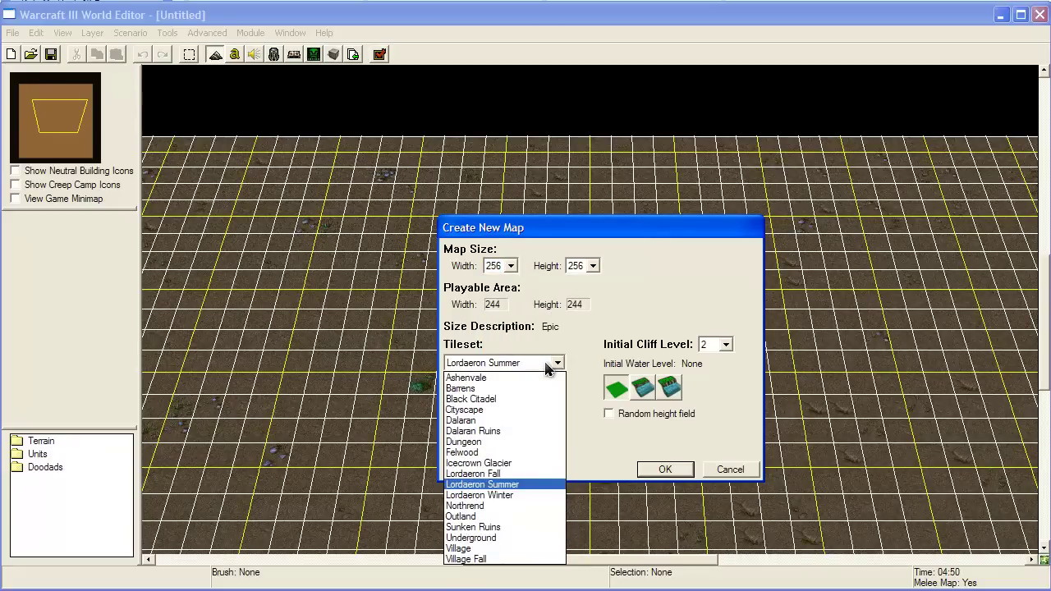
pyautogui.click(547, 365)
pyautogui.click(547, 365)
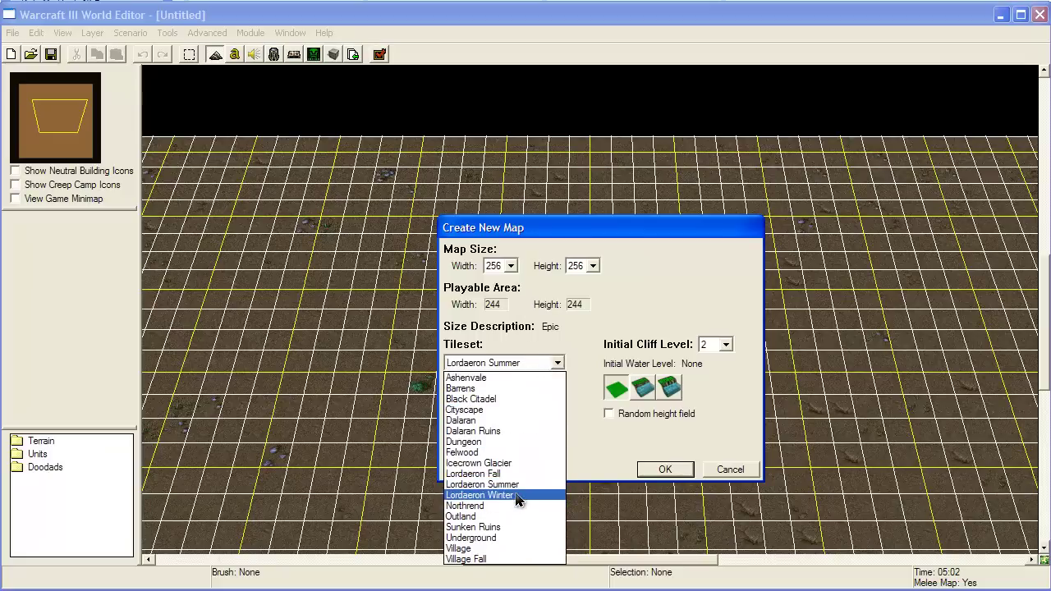
pyautogui.click(503, 388)
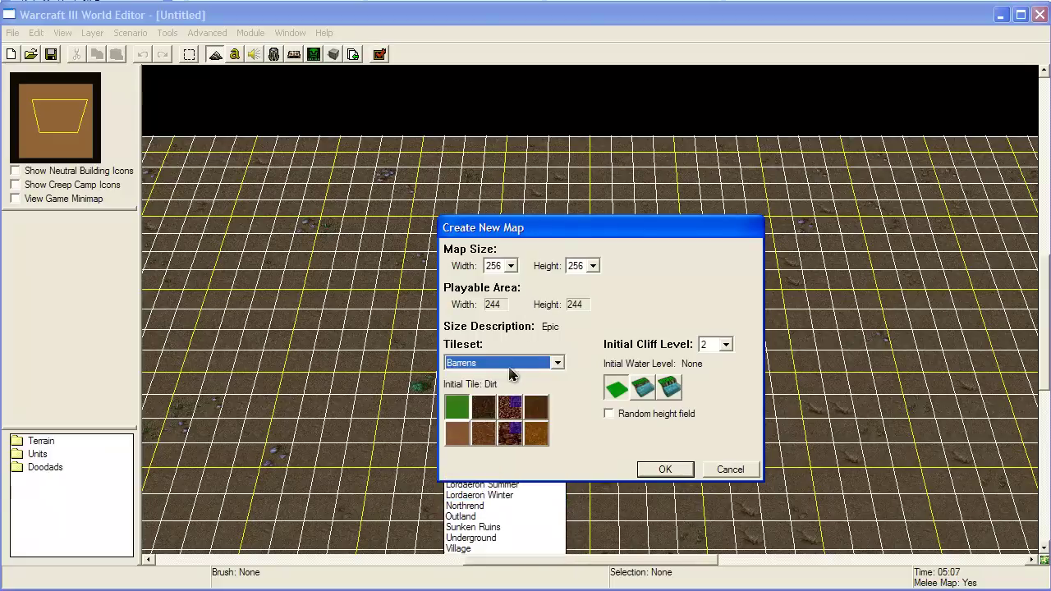
pyautogui.click(506, 374)
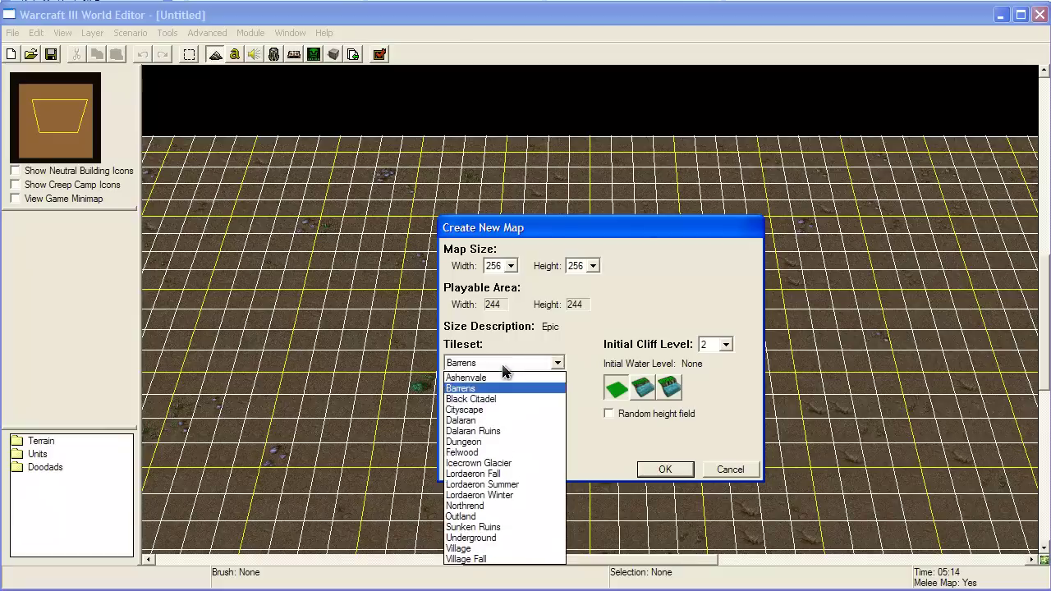
pyautogui.click(493, 457)
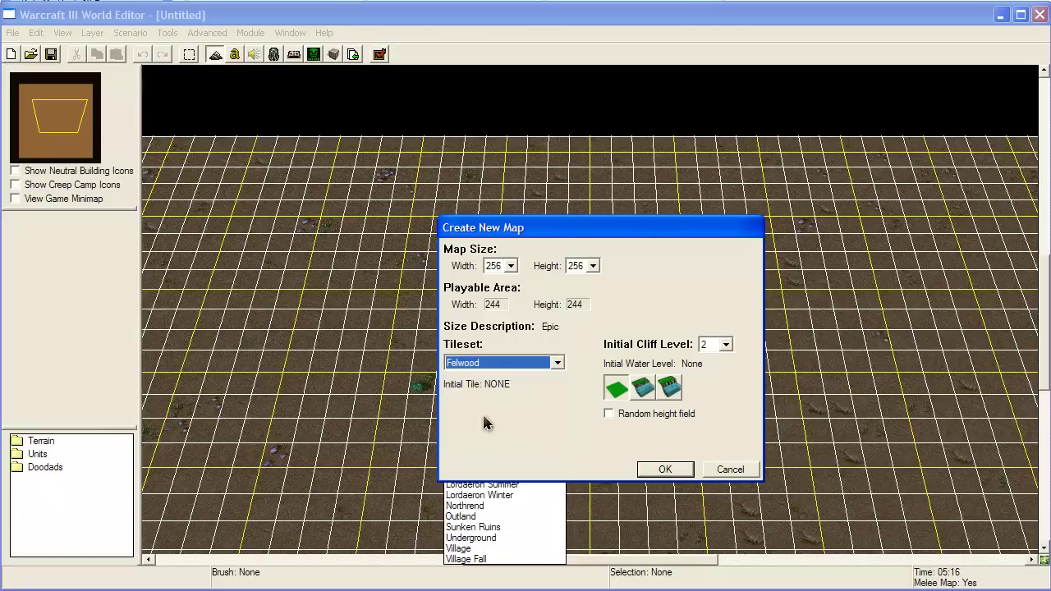
# Set the new map's tileset to Village
pyautogui.click(500, 371)
pyautogui.click(537, 548)
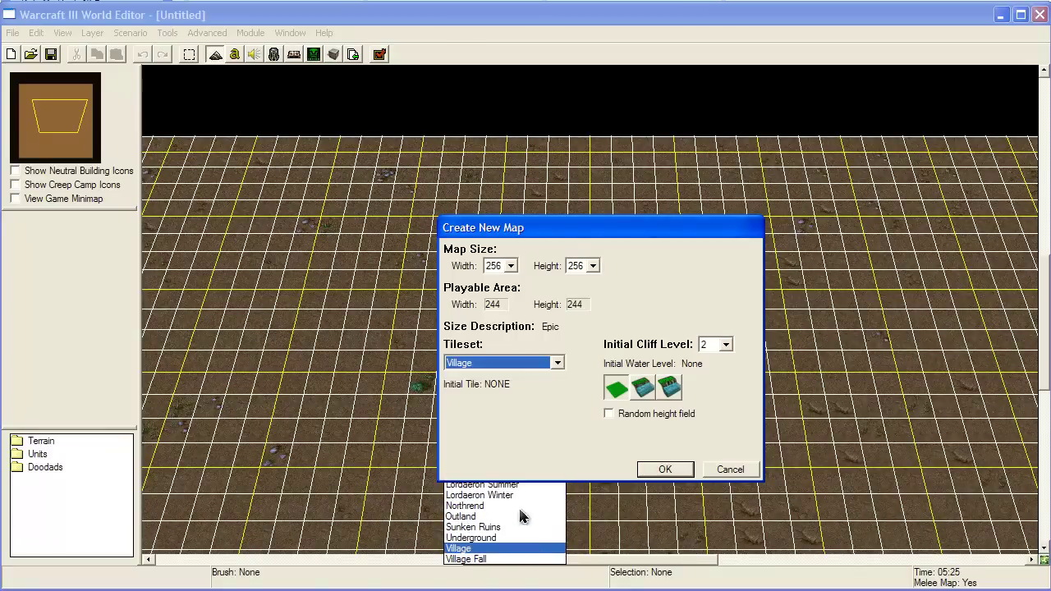
pyautogui.click(526, 367)
pyautogui.click(526, 367)
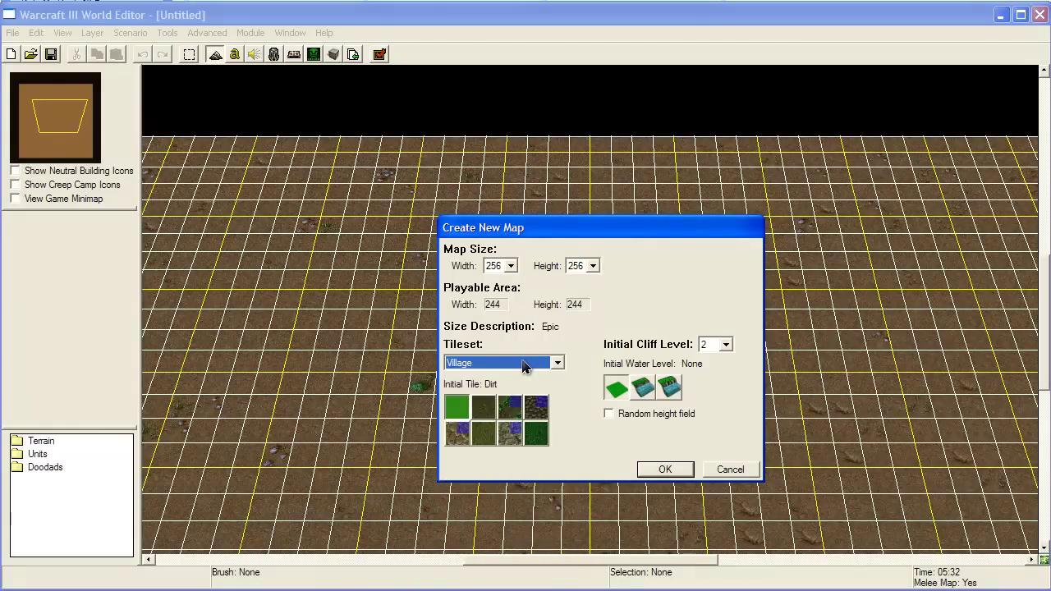
# Create the map with no initial water and the random height field turned off
pyautogui.click(617, 392)
pyautogui.click(609, 415)
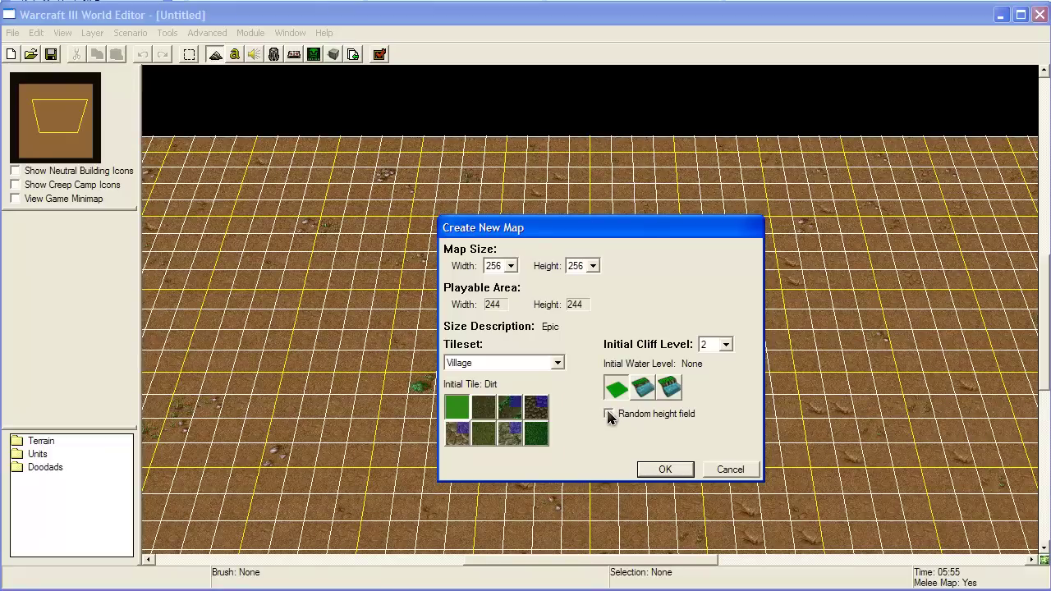
pyautogui.click(609, 415)
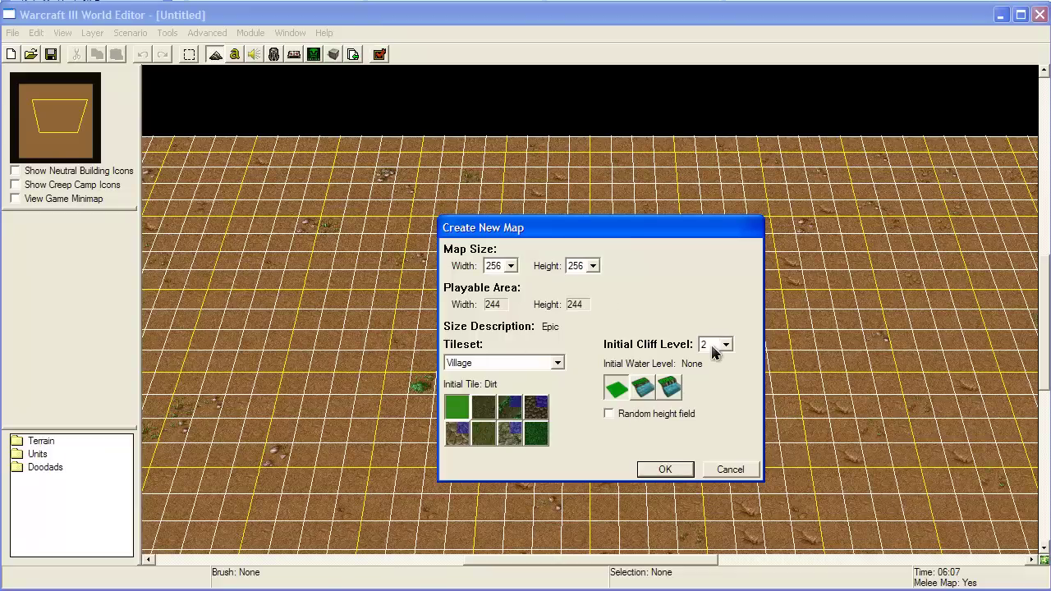
pyautogui.click(681, 471)
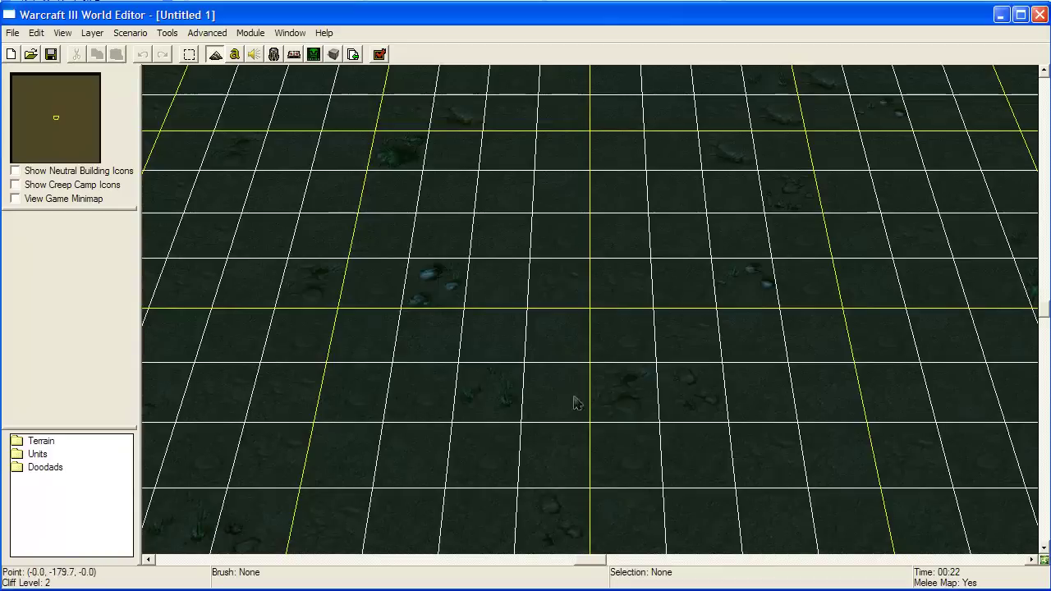
# Examine the new map's empty terrain from the centre to the southwest corner, including a look at the northeast corner
pyautogui.moveTo(468, 425); pyautogui.dragTo(636, 285, button='right')
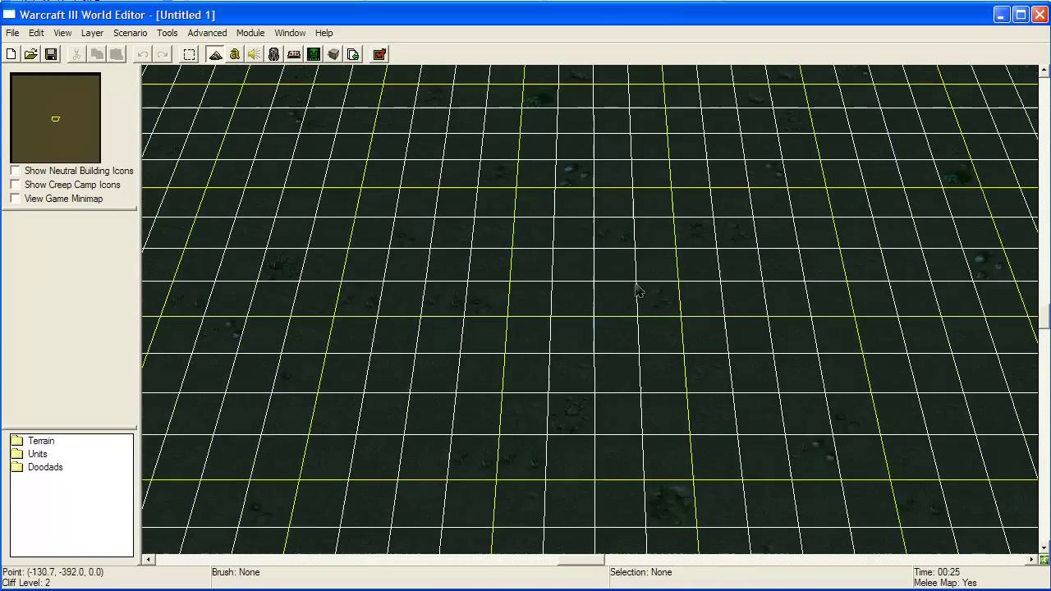
pyautogui.scroll(-6, 640, 292)
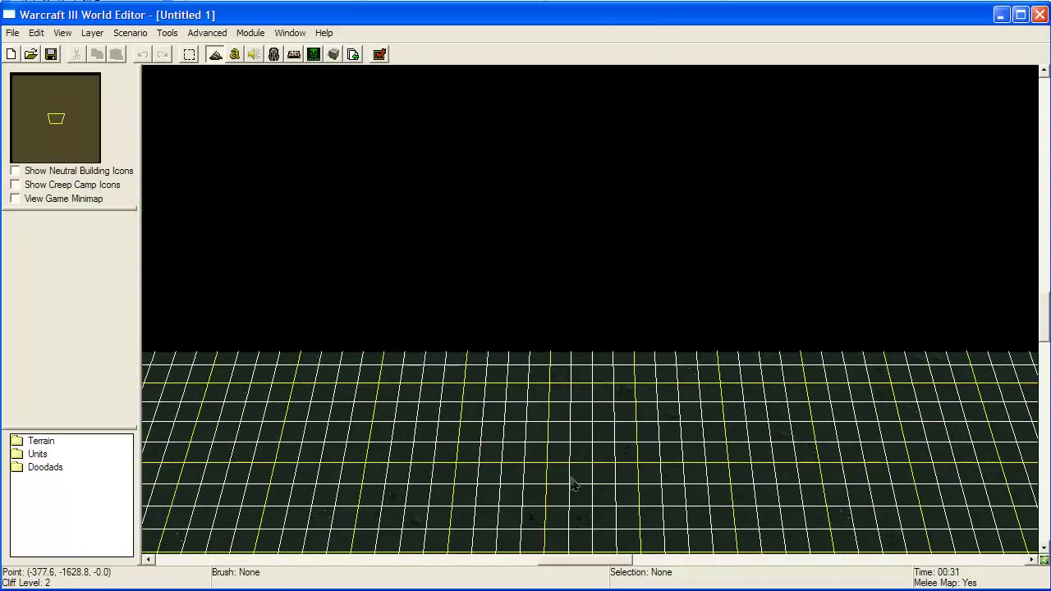
pyautogui.scroll(5, 665, 478)
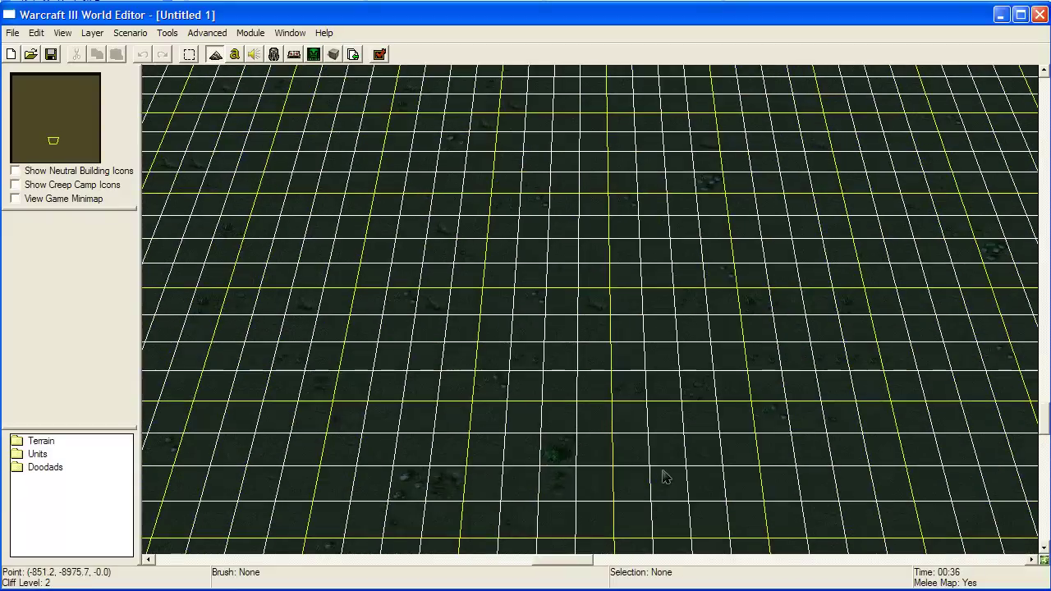
pyautogui.moveTo(571, 512); pyautogui.dragTo(821, 167, button='right')
pyautogui.moveTo(616, 518); pyautogui.dragTo(826, 225, button='right')
pyautogui.moveTo(697, 509); pyautogui.dragTo(933, 268, button='right')
pyautogui.moveTo(710, 377); pyautogui.dragTo(868, 276, button='right')
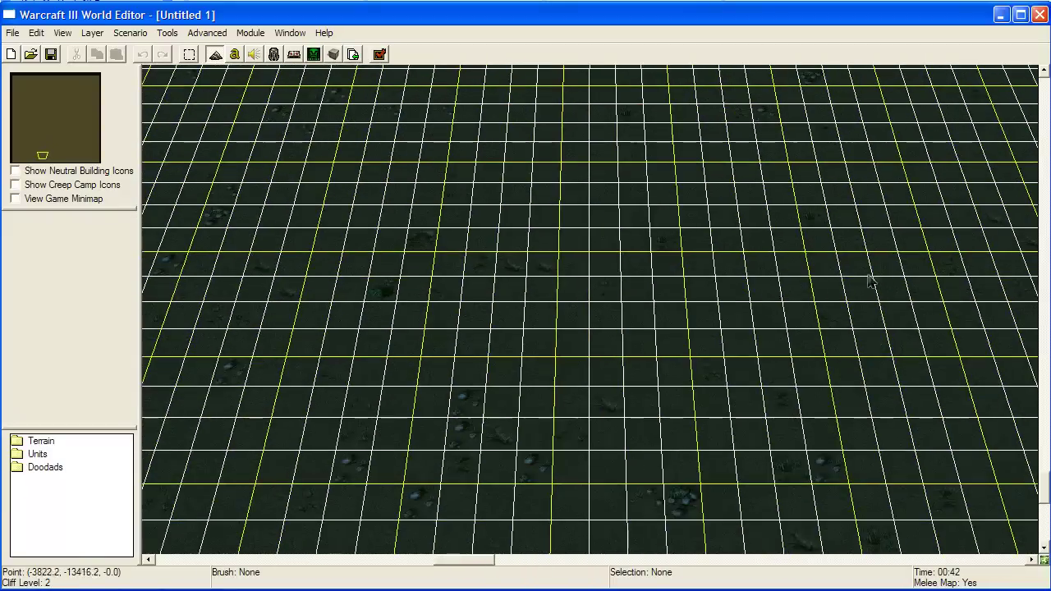
pyautogui.moveTo(525, 368); pyautogui.dragTo(880, 218, button='right')
pyautogui.moveTo(493, 440); pyautogui.dragTo(555, 239, button='right')
pyautogui.moveTo(337, 427); pyautogui.dragTo(711, 392, button='right')
pyautogui.moveTo(386, 197); pyautogui.dragTo(1021, 413, button='right')
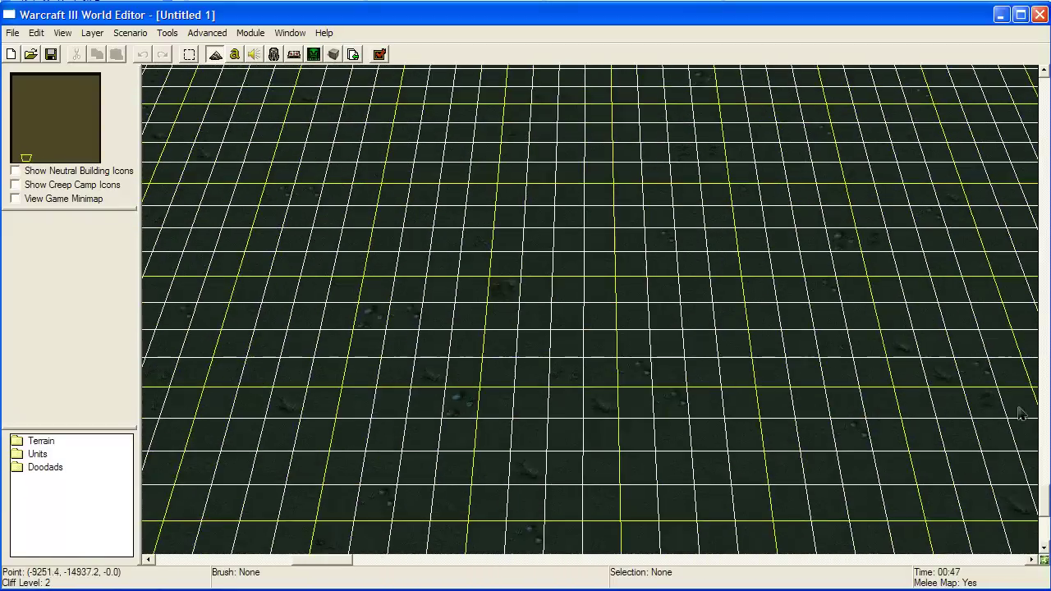
pyautogui.press('Left')
pyautogui.press('Up')
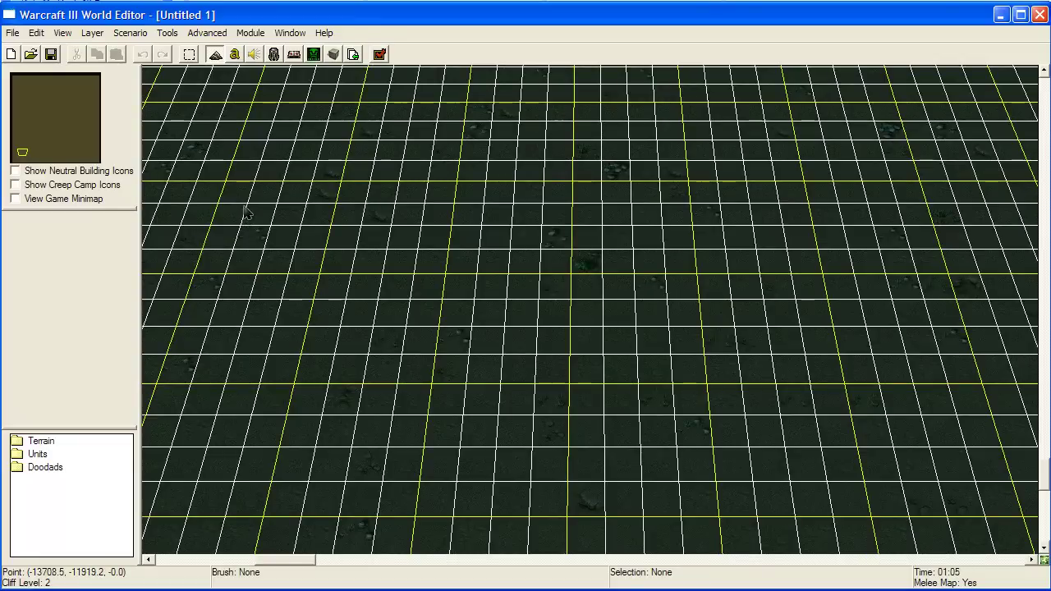
pyautogui.press('Left')
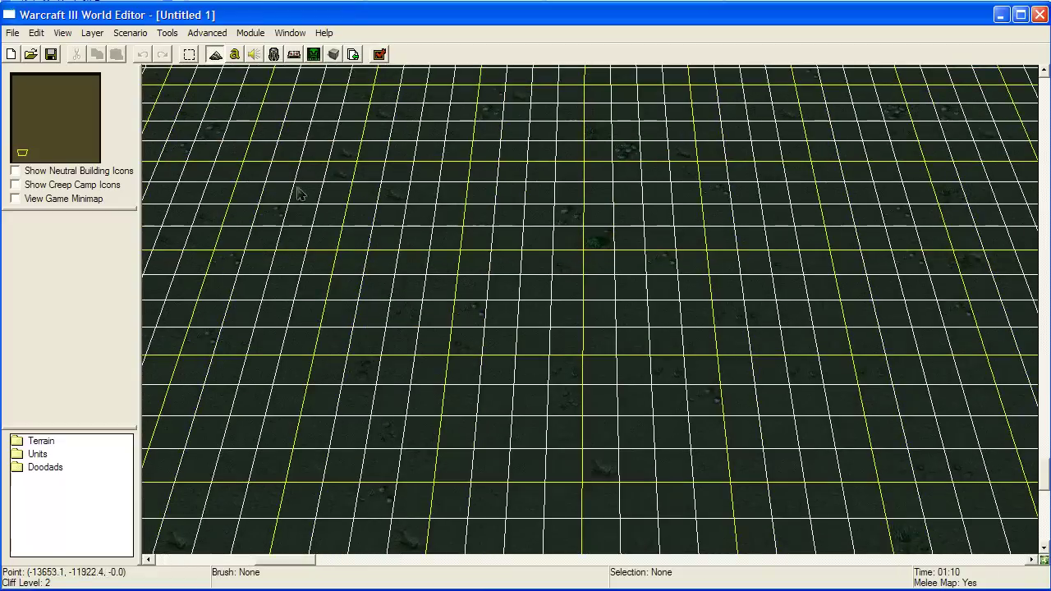
pyautogui.click(86, 95)
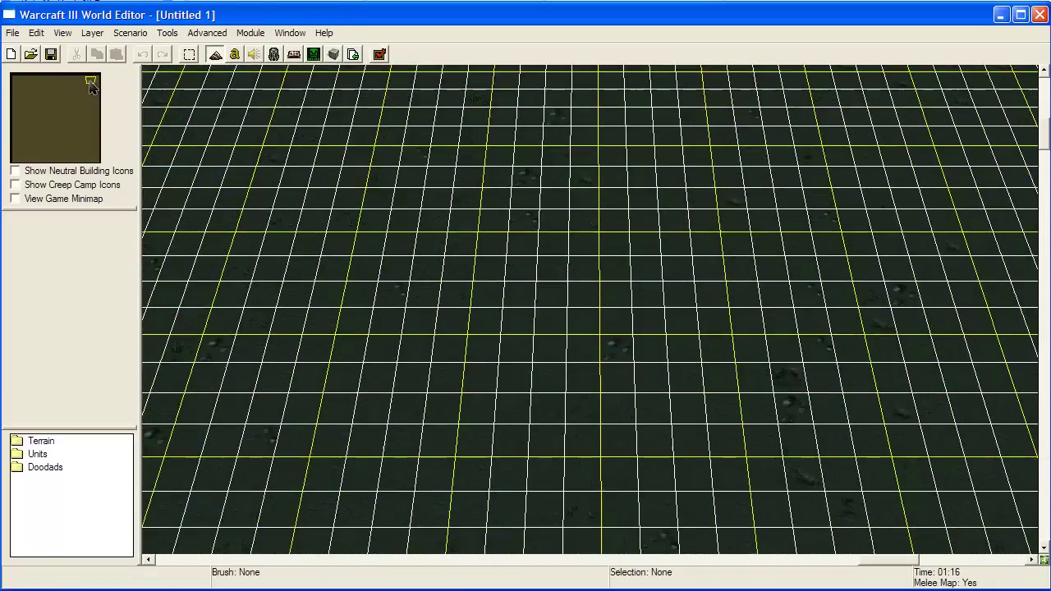
pyautogui.click(27, 152)
pyautogui.moveTo(27, 153); pyautogui.dragTo(25, 159)
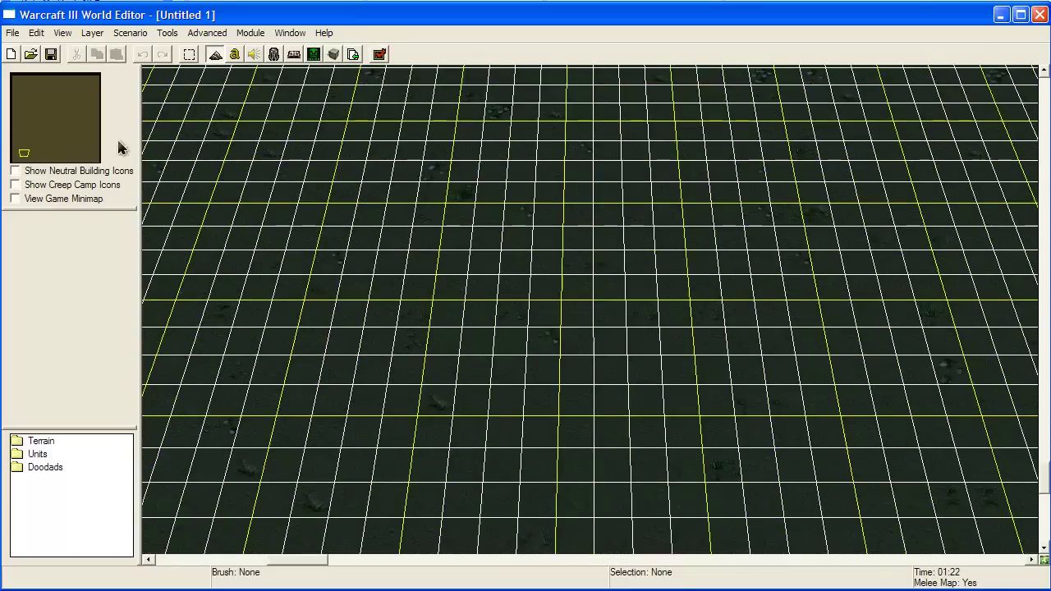
# Open the map description and name the map Venom Razvitie 2
pyautogui.click(220, 34)
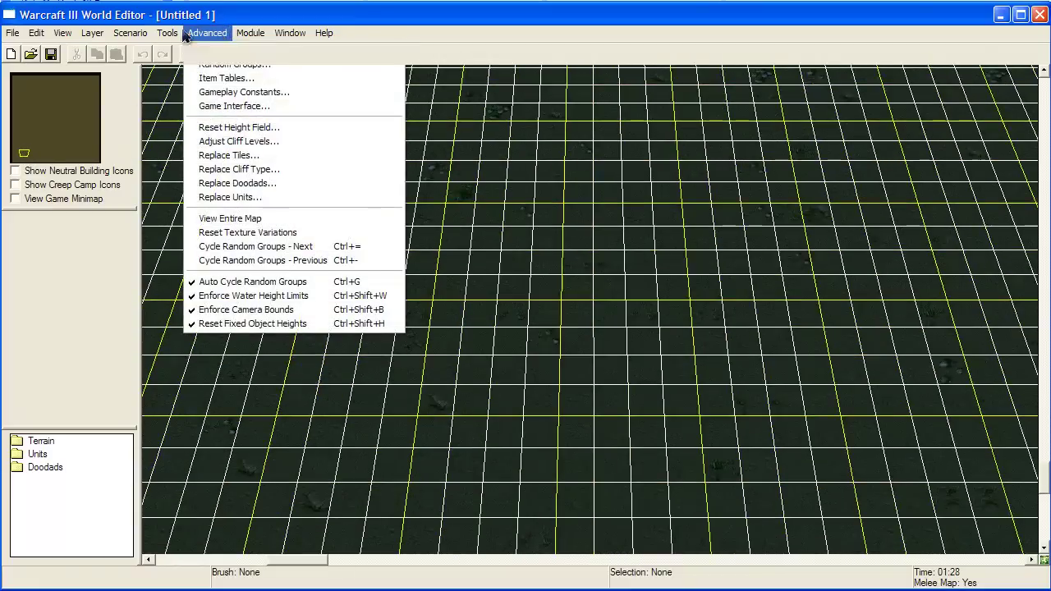
pyautogui.moveTo(133, 34)
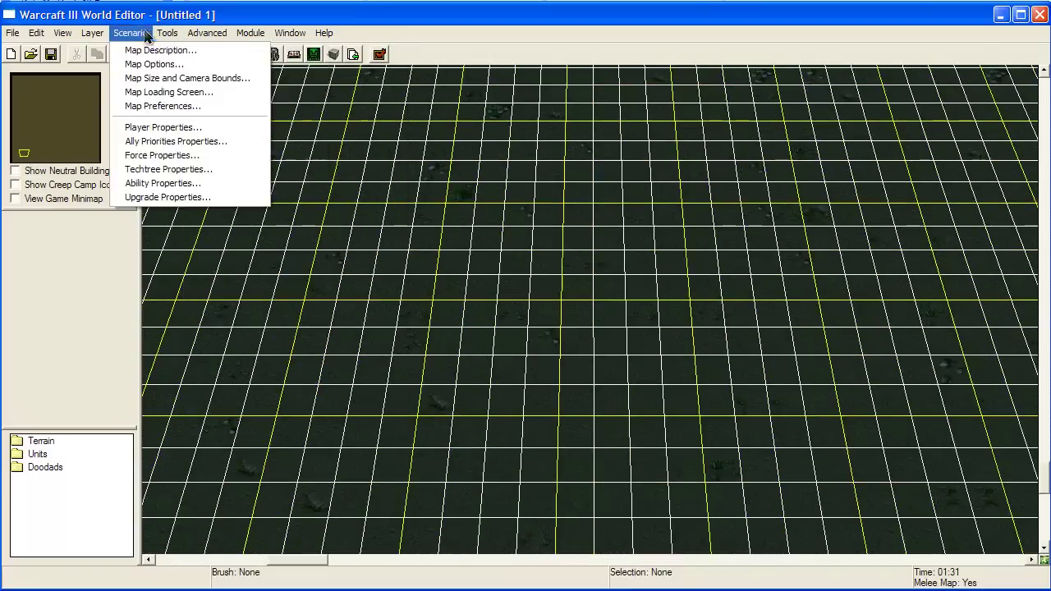
pyautogui.click(188, 52)
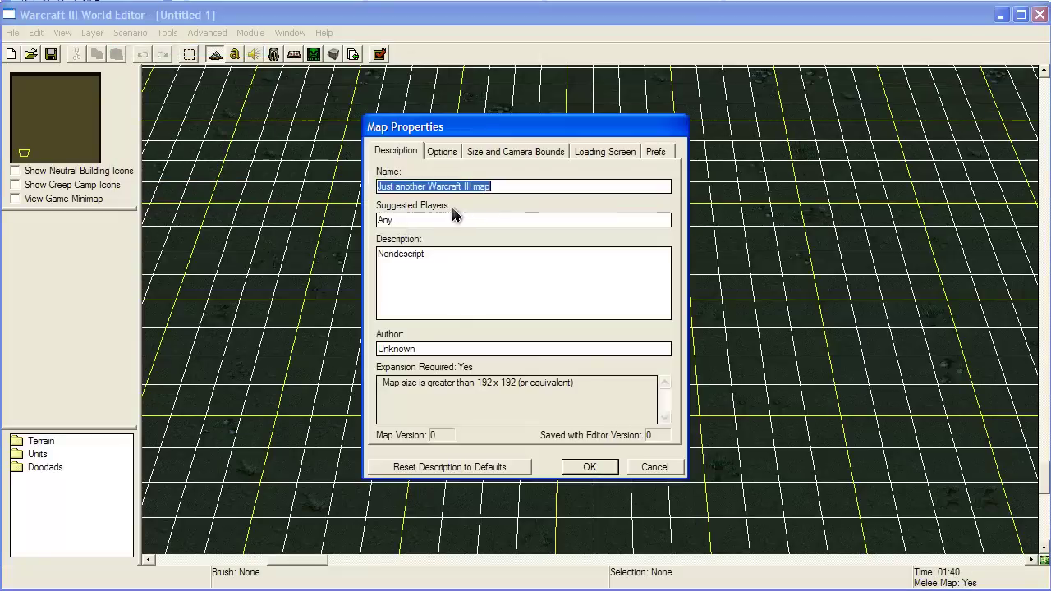
pyautogui.moveTo(510, 184); pyautogui.dragTo(197, 161)
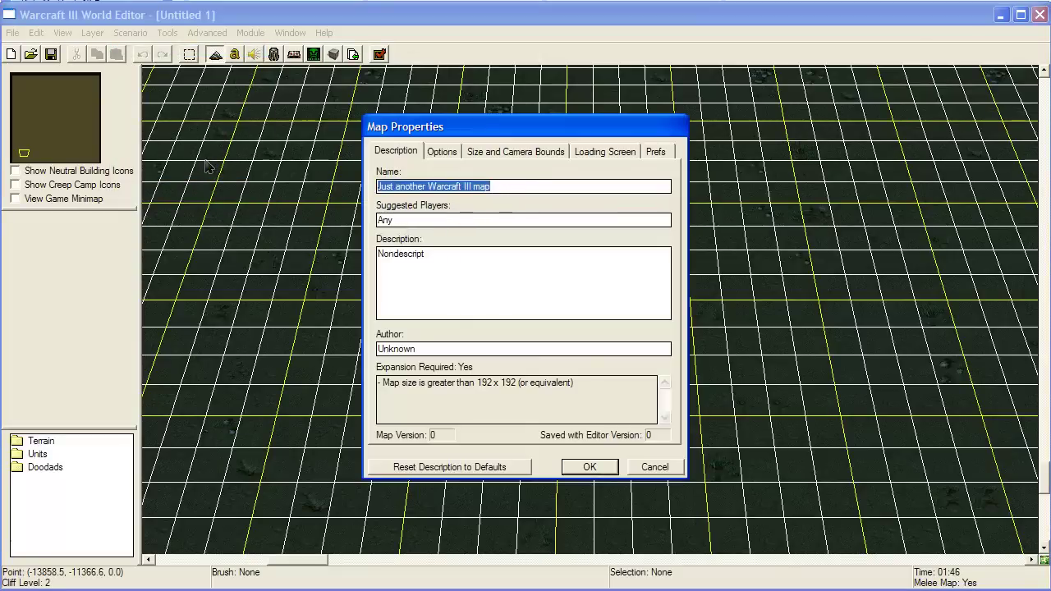
pyautogui.press('BackSpace')
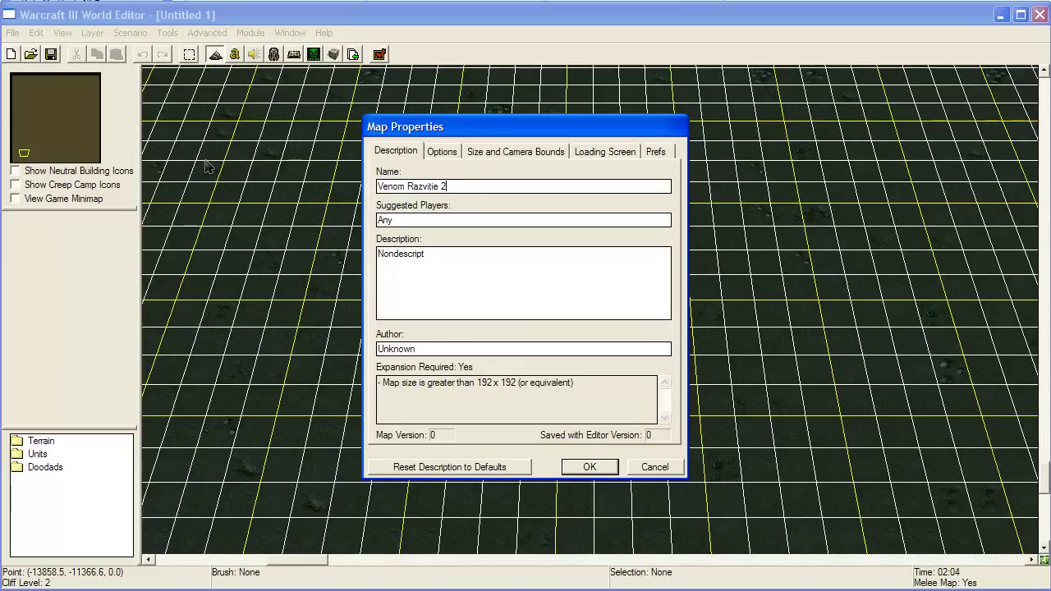
# Set the map's suggested players to 1vs1
pyautogui.press('Tab')
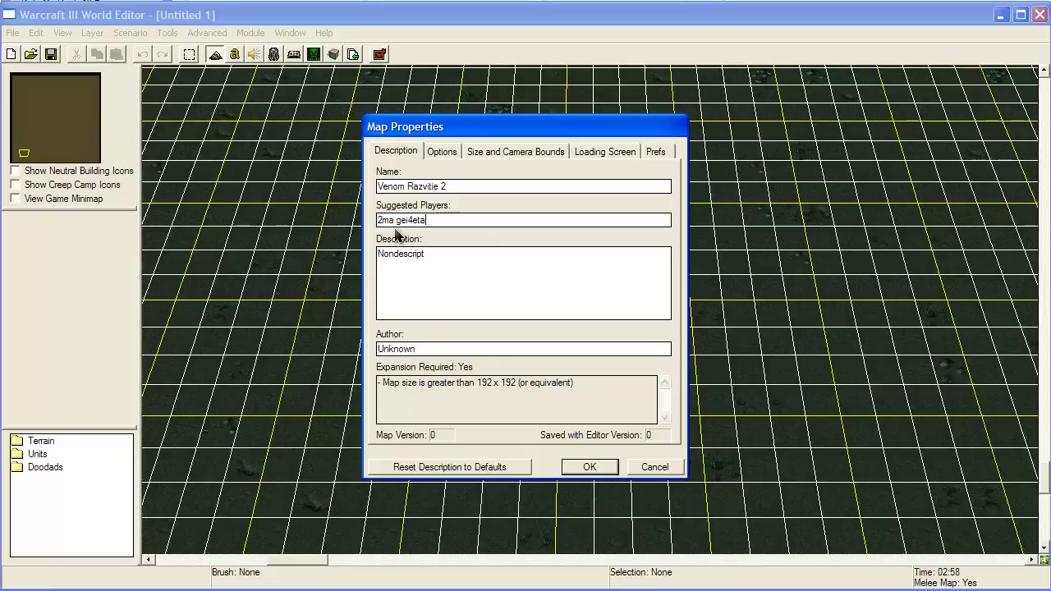
pyautogui.press('BackSpace')
pyautogui.press('BackSpace')
pyautogui.moveTo(454, 226); pyautogui.dragTo(373, 229)
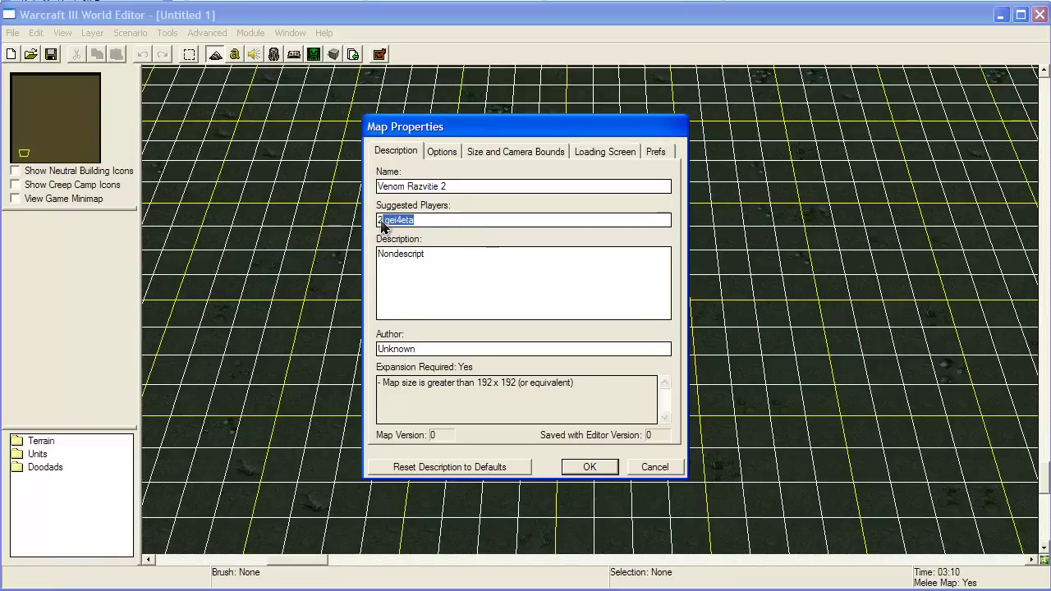
pyautogui.press('BackSpace')
pyautogui.press('BackSpace')
pyautogui.write('1b')
pyautogui.press('BackSpace')
pyautogui.write('vs1')
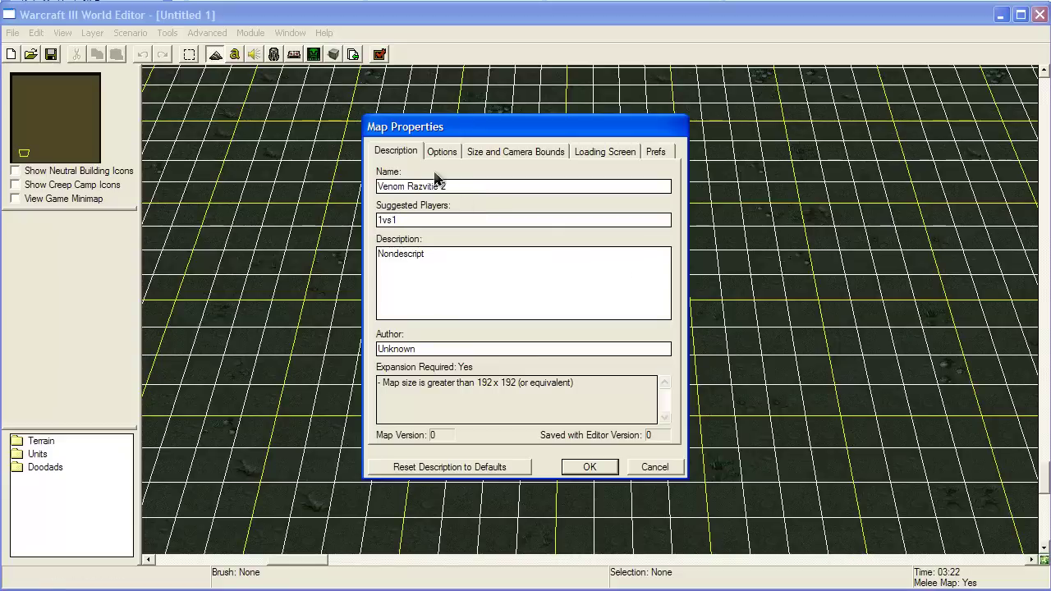
# Replace the map description with "Blabla bla" and enter the author's nickname as the map author
pyautogui.moveTo(518, 273); pyautogui.dragTo(271, 305)
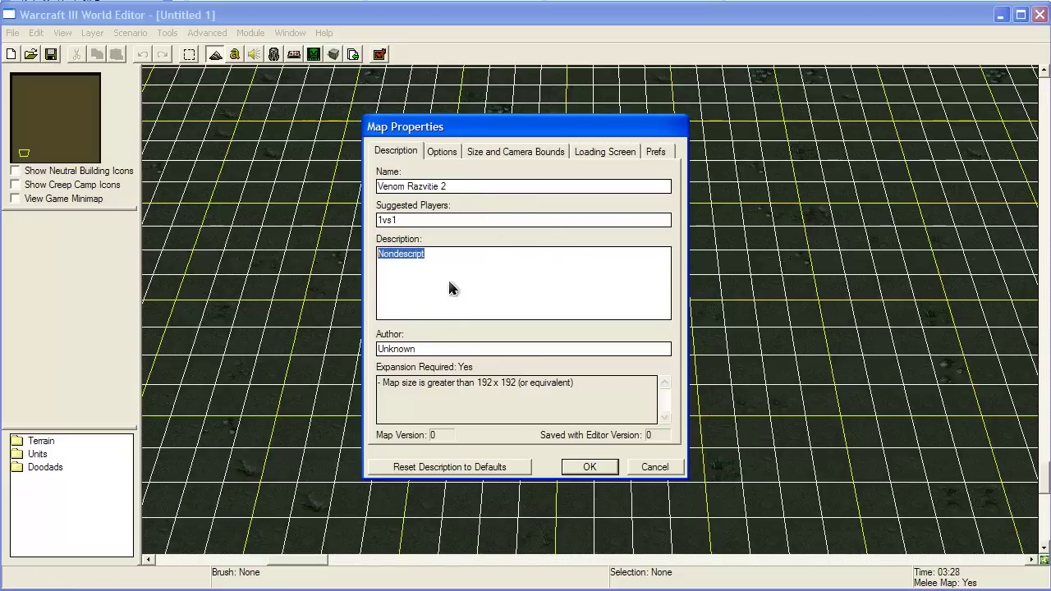
pyautogui.press('BackSpace')
pyautogui.write('Blabla bla')
pyautogui.doubleClick(420, 351)
pyautogui.write('Venom_961')
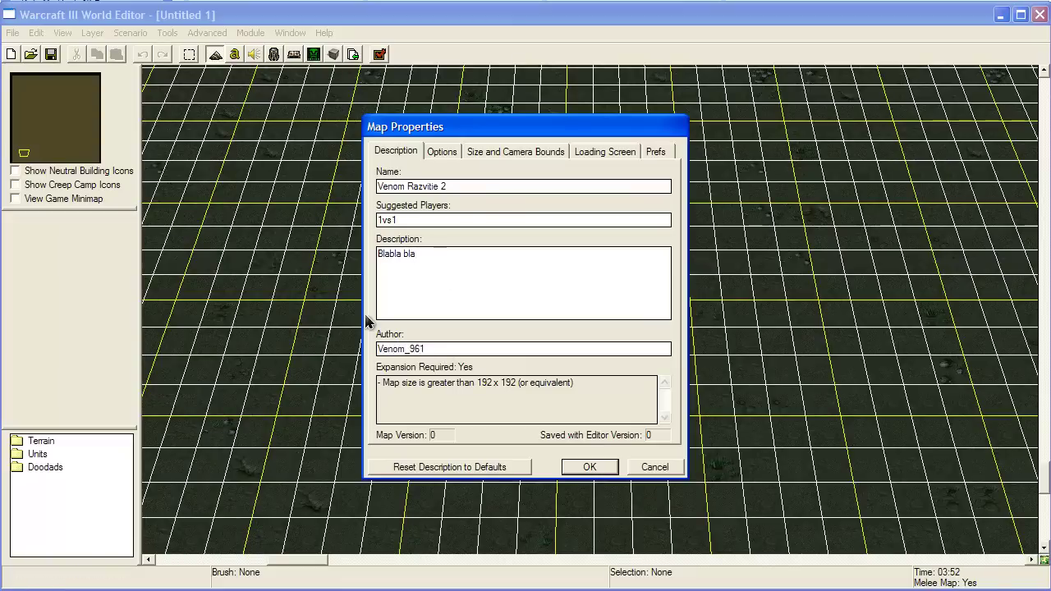
# Examine the expansion requirement note in the map description
pyautogui.moveTo(457, 387); pyautogui.dragTo(682, 392)
pyautogui.click(640, 387)
pyautogui.moveTo(378, 388); pyautogui.dragTo(661, 417)
pyautogui.click(653, 413)
# Try global weather with Ashenvale Rain (Heavy) in the map options
pyautogui.click(447, 153)
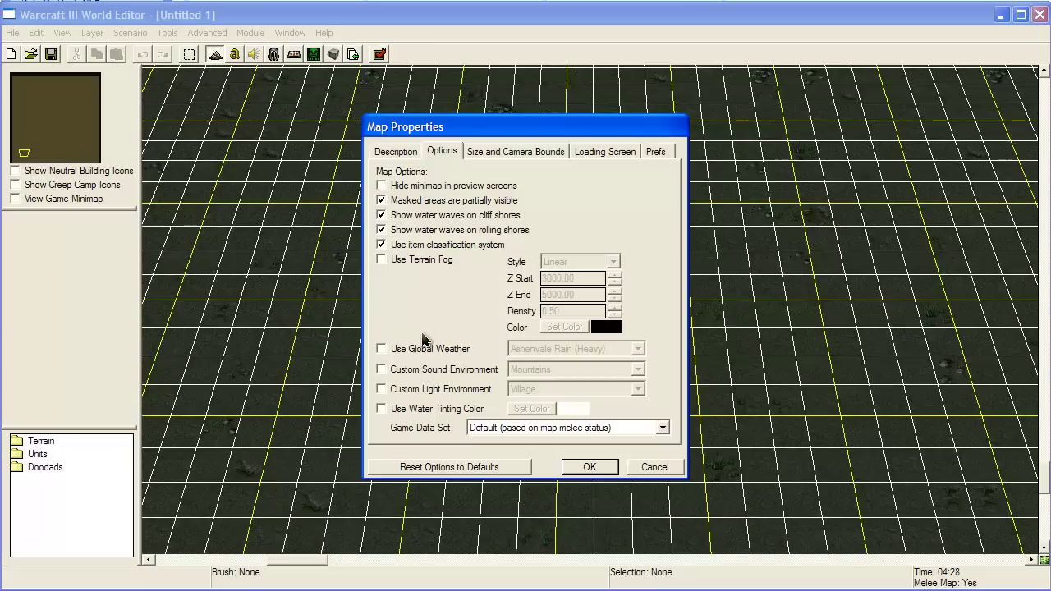
pyautogui.click(381, 349)
pyautogui.click(530, 357)
pyautogui.click(569, 359)
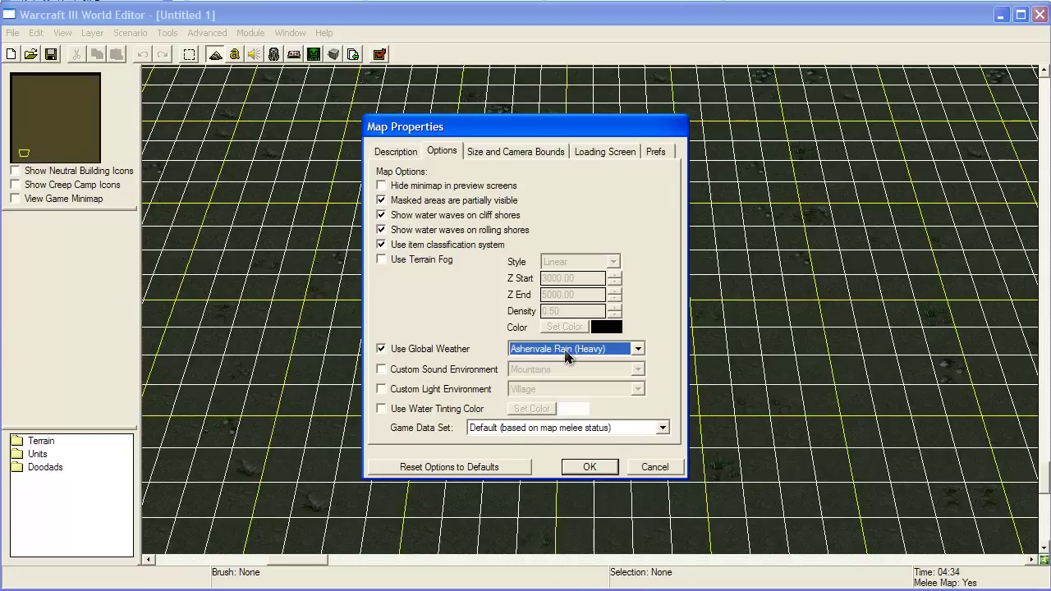
pyautogui.click(381, 351)
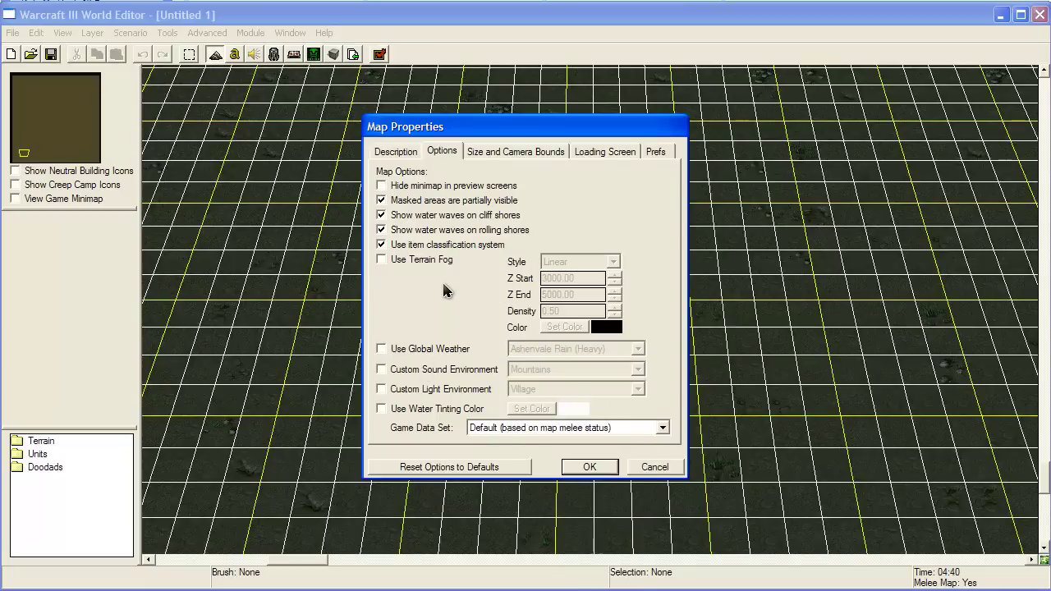
# Examine the map's size and camera bounds, loading screen and preference settings
pyautogui.click(486, 153)
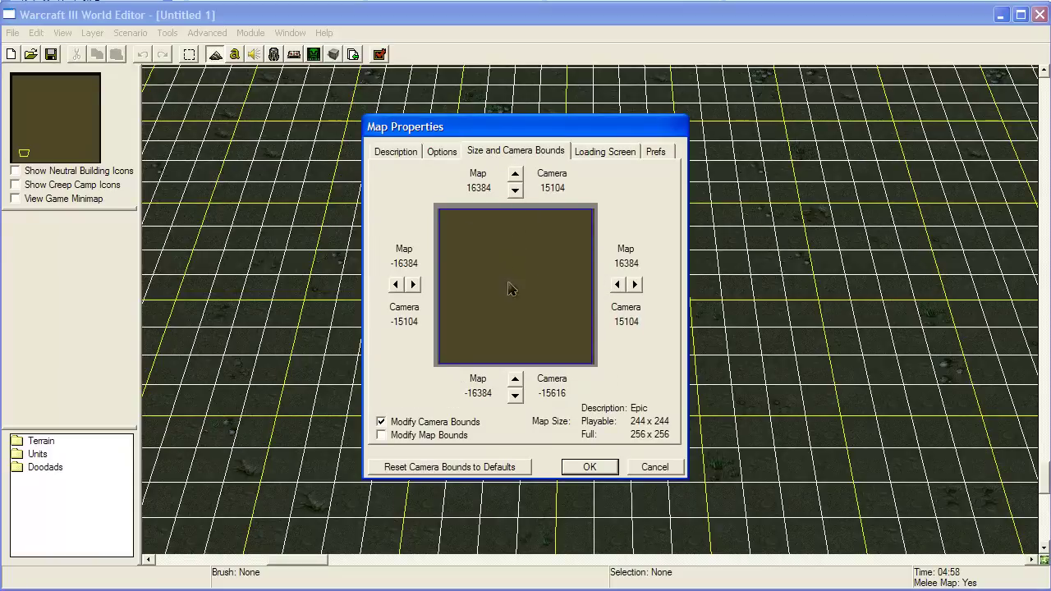
pyautogui.click(591, 152)
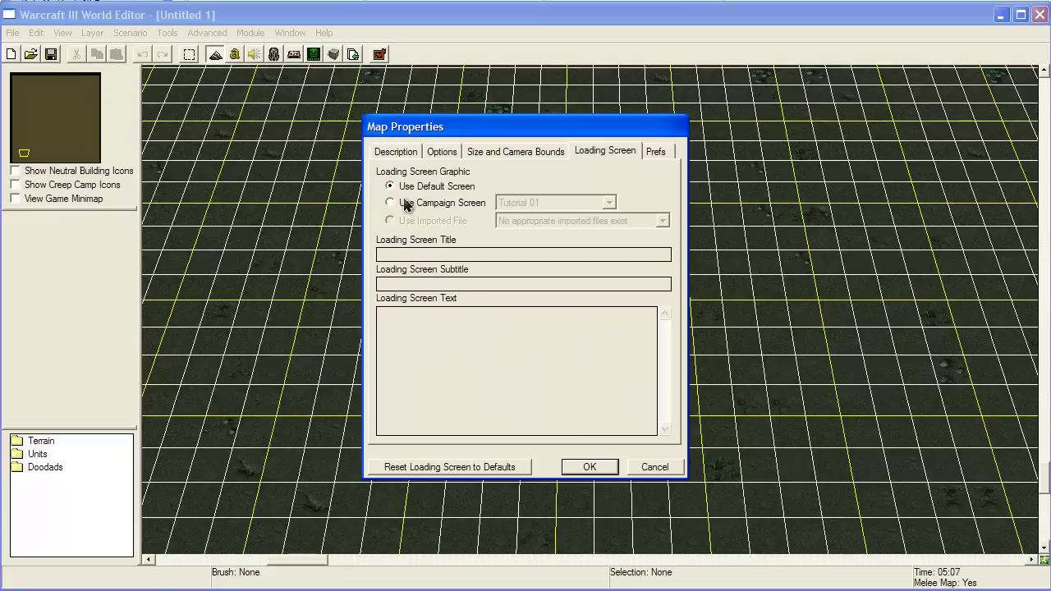
pyautogui.click(656, 152)
pyautogui.click(629, 150)
pyautogui.click(654, 152)
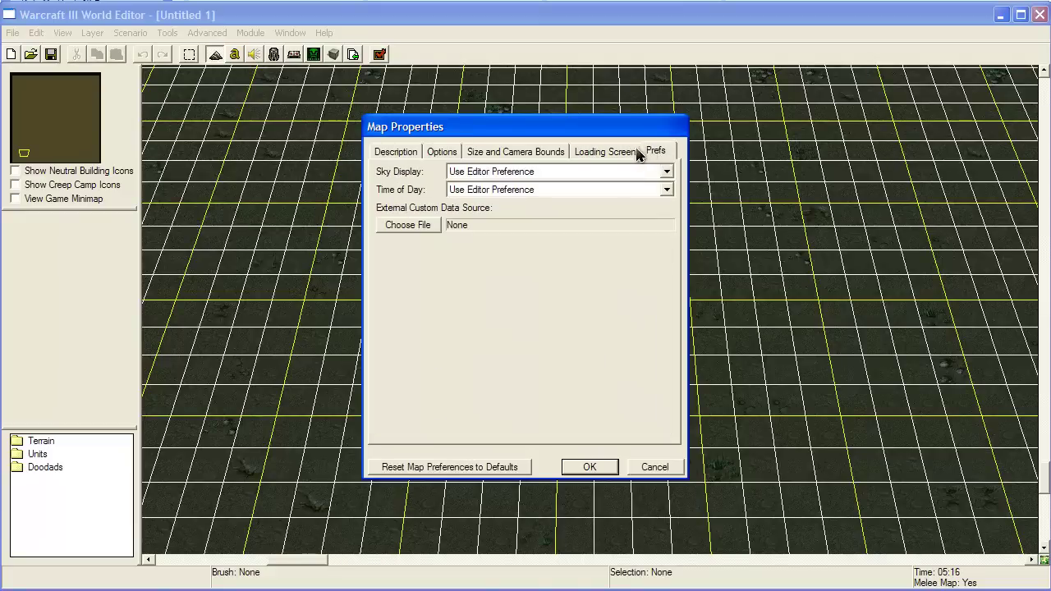
# Use the Orc 04 Interlude campaign screen as the loading screen and enter the author's nickname as its title
pyautogui.click(604, 151)
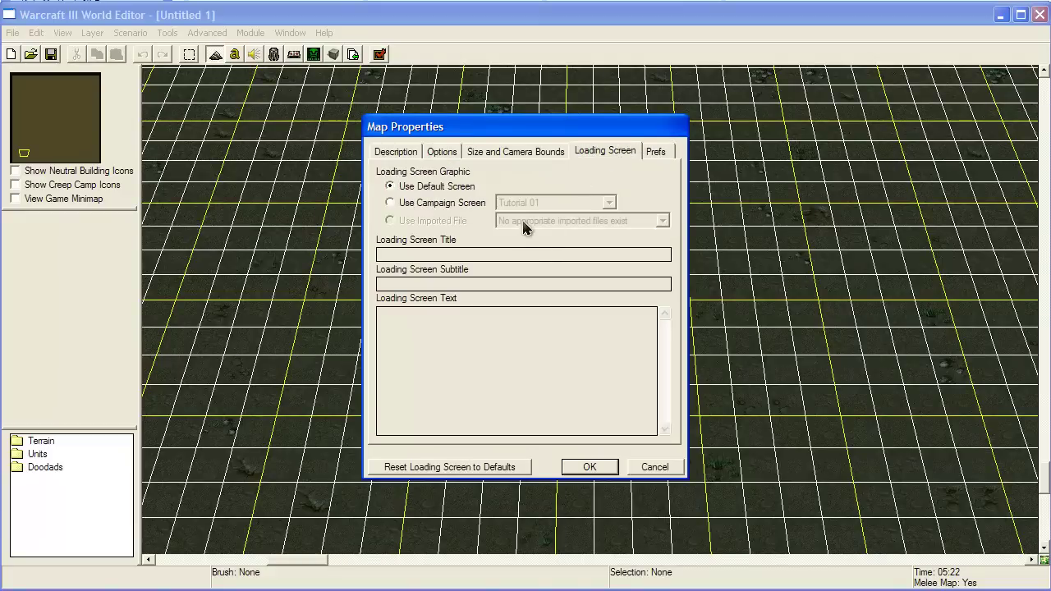
pyautogui.click(446, 203)
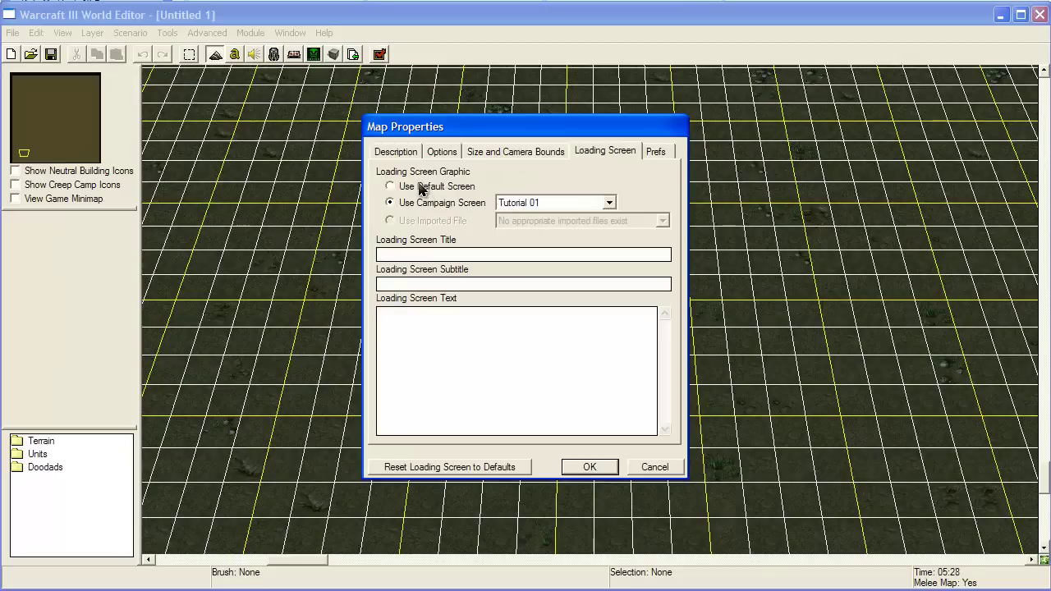
pyautogui.click(420, 187)
pyautogui.click(423, 203)
pyautogui.click(542, 204)
pyautogui.scroll(-3, 566, 325)
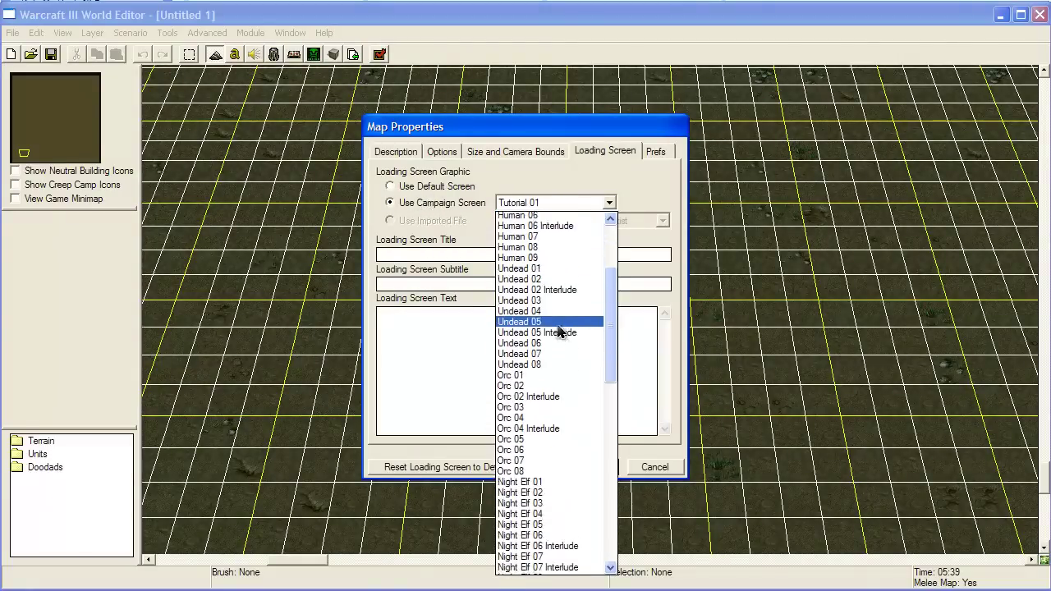
pyautogui.scroll(-1, 558, 331)
pyautogui.click(530, 399)
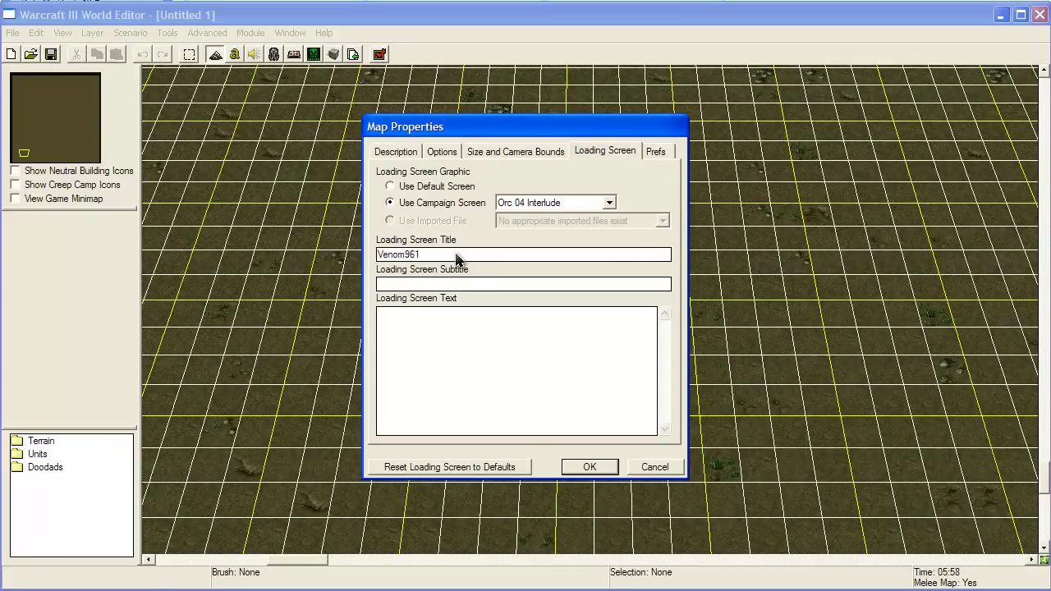
# Set the loading screen subtitle to Predstavq and its text to "Razvitie Vol2" with "- 2ma igra4i" on the second line, and apply the map properties
pyautogui.click(426, 283)
pyautogui.write('Razvol')
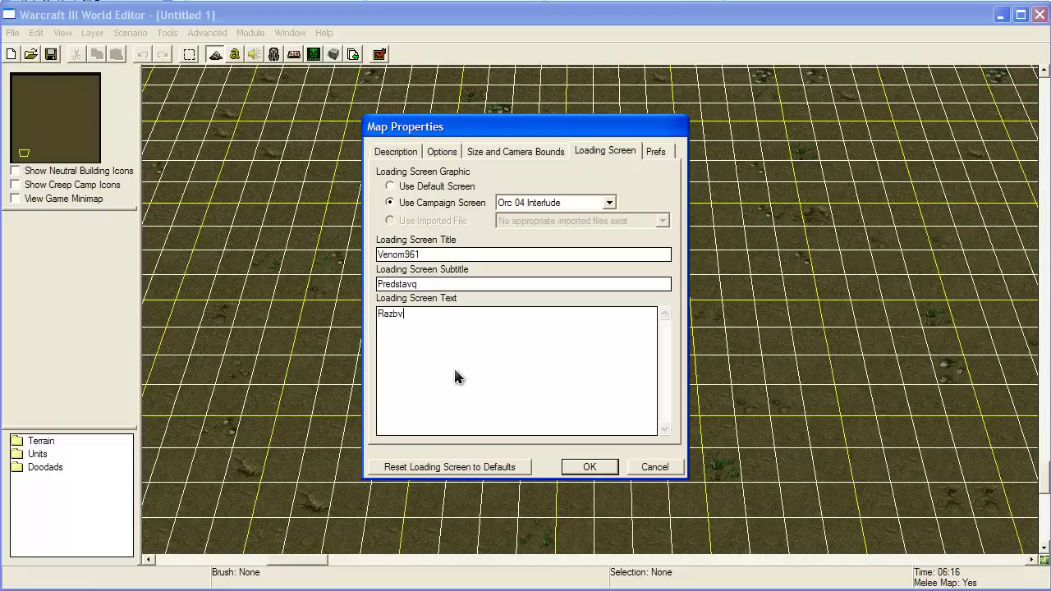
pyautogui.press('BackSpace')
pyautogui.press('BackSpace')
pyautogui.write('itie Vol2')
pyautogui.press('Return')
pyautogui.write('- 2ma igra4ite')
pyautogui.press('BackSpace')
pyautogui.press('BackSpace')
pyautogui.press('Return')
pyautogui.write('-')
pyautogui.click(656, 152)
pyautogui.click(605, 152)
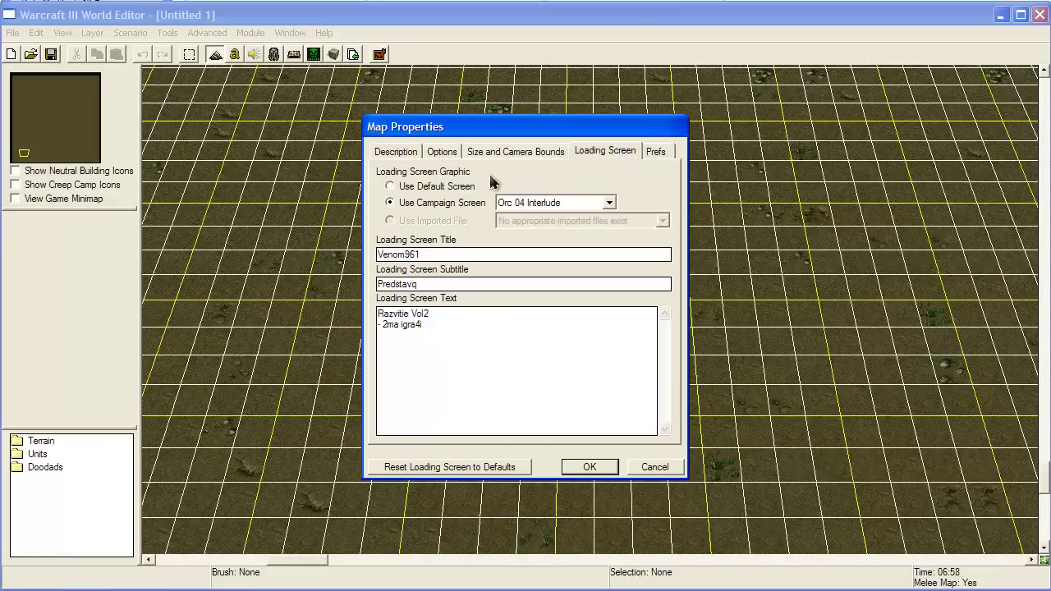
pyautogui.click(595, 465)
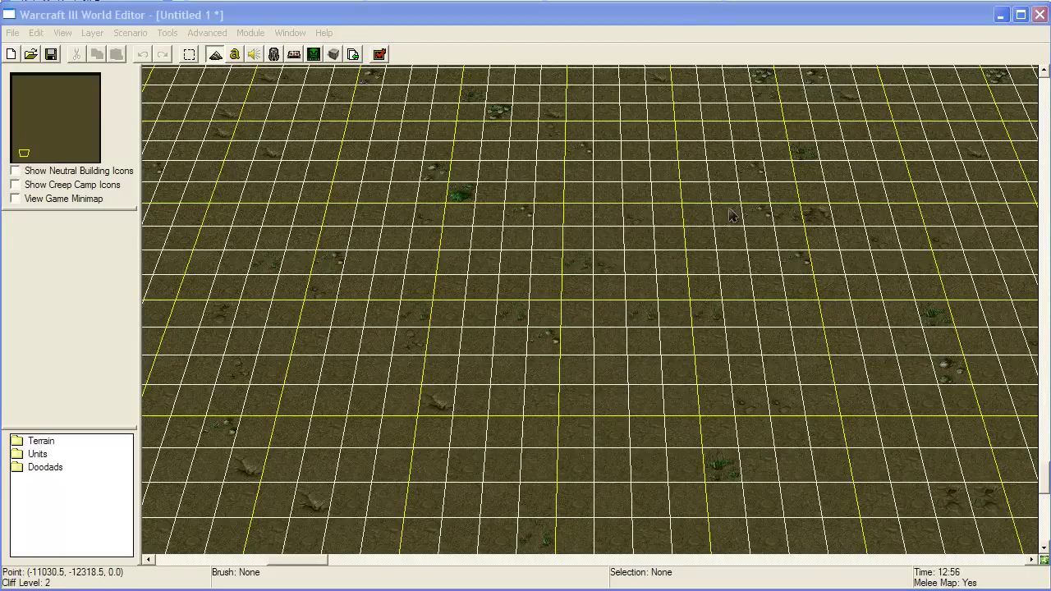
# Review the map properties again, including the map options, without changing any setting
pyautogui.scroll(3, 750, 361)
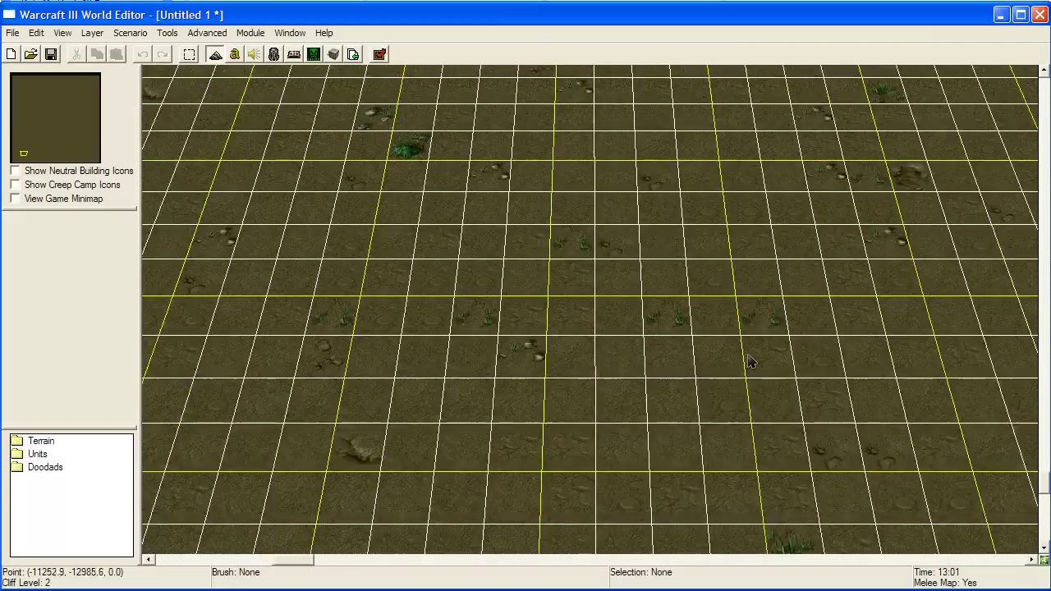
pyautogui.scroll(-6, 749, 362)
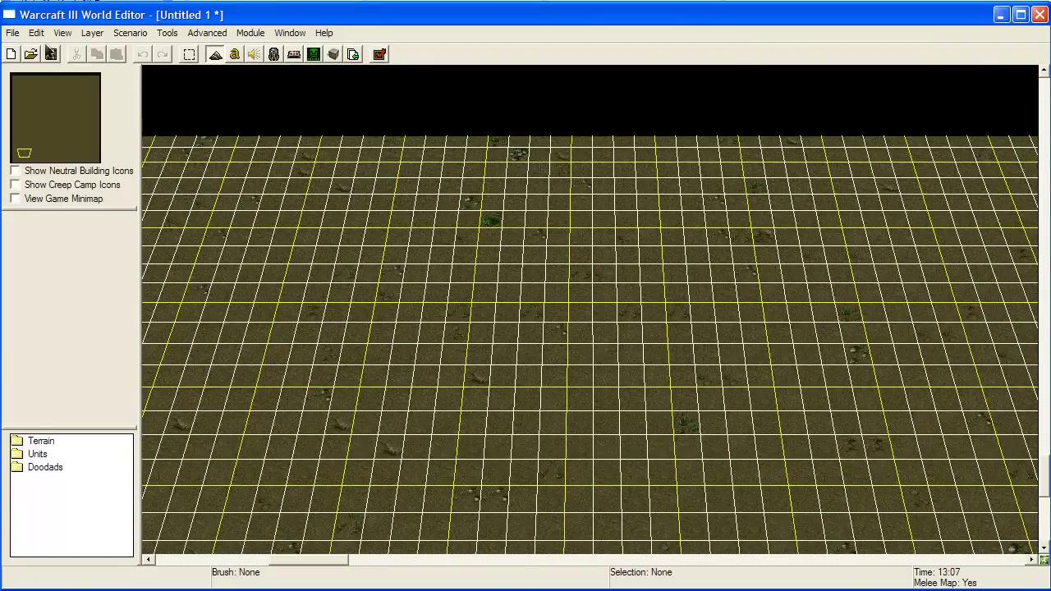
pyautogui.click(37, 33)
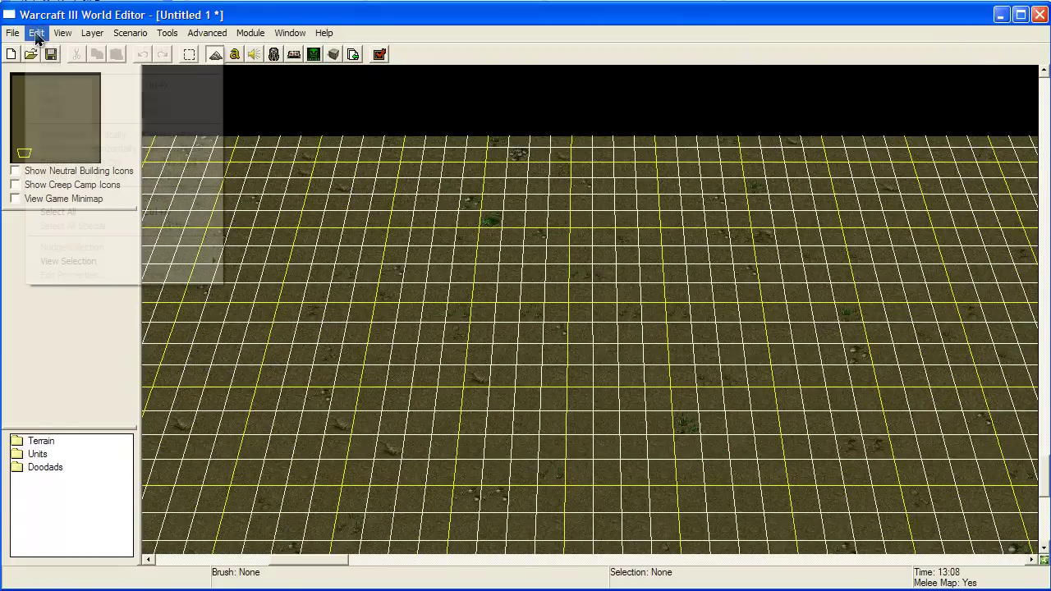
pyautogui.click(135, 50)
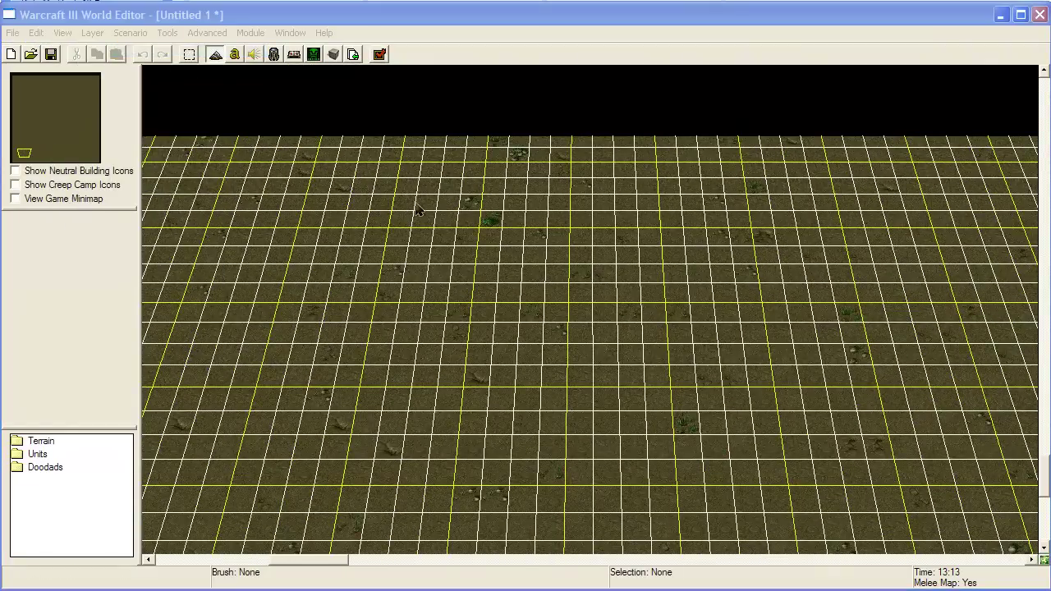
pyautogui.click(589, 466)
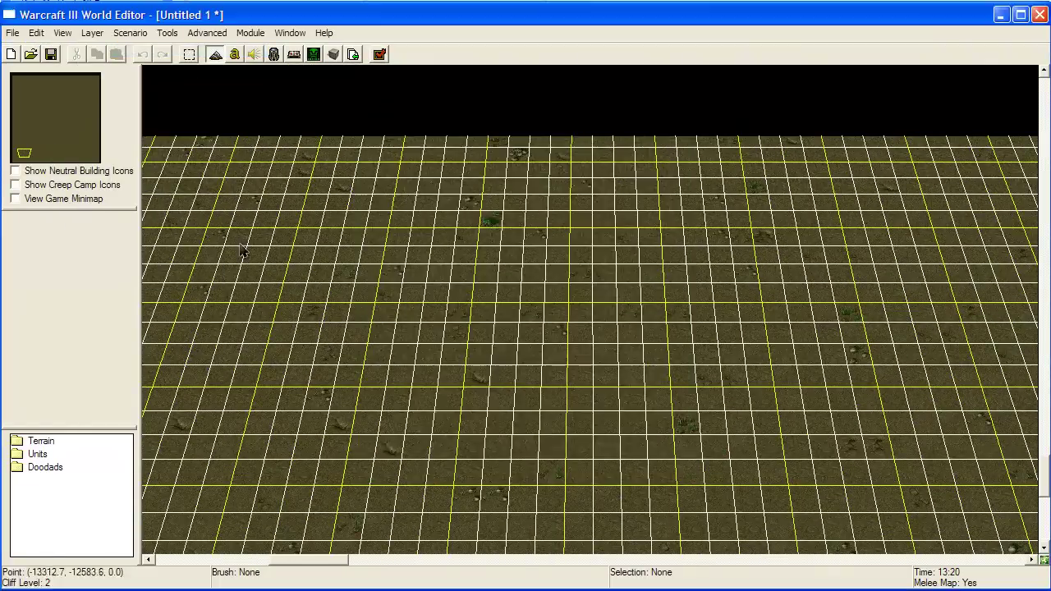
pyautogui.click(130, 33)
pyautogui.click(160, 66)
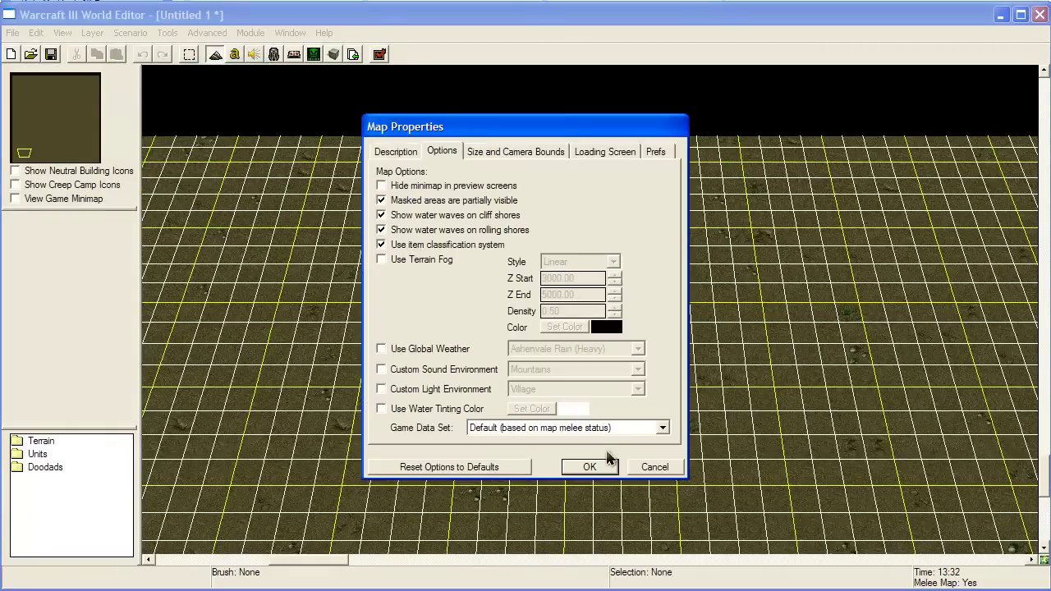
pyautogui.click(607, 462)
# Open the player properties and set Player 2's controller to User
pyautogui.click(130, 33)
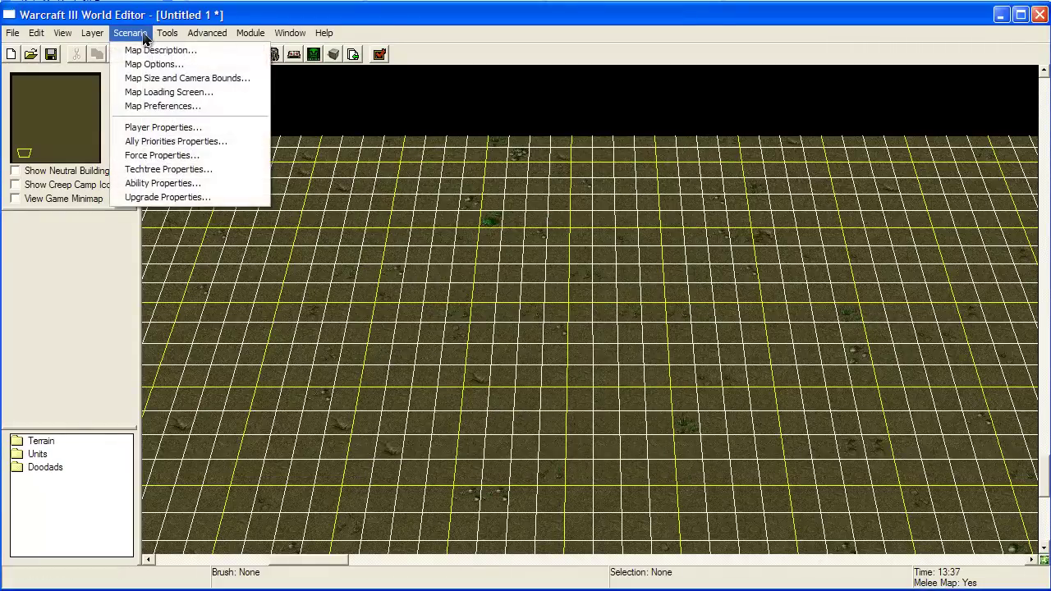
pyautogui.click(224, 129)
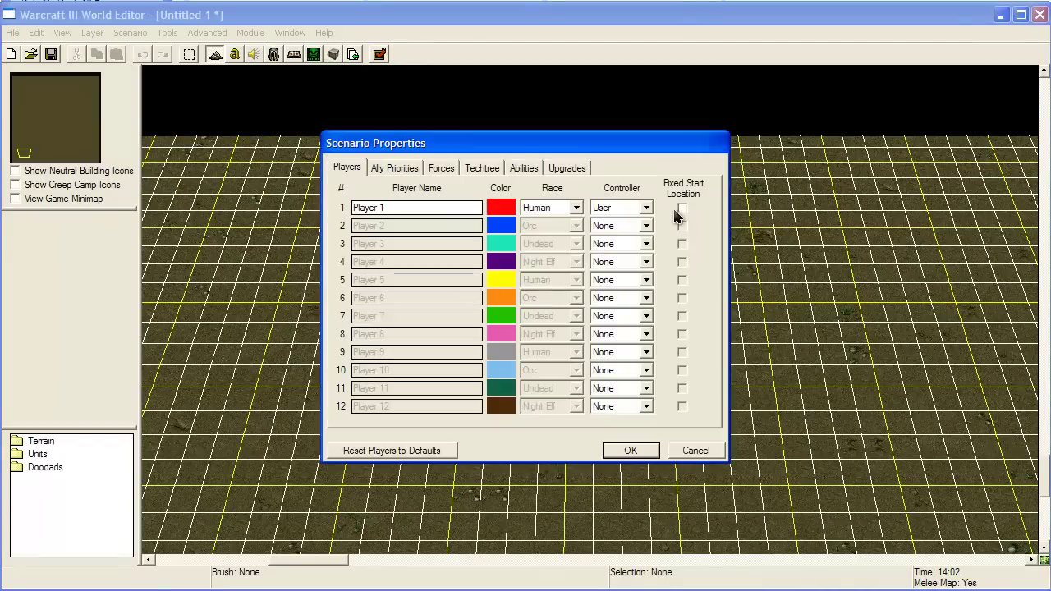
pyautogui.click(611, 228)
pyautogui.click(609, 247)
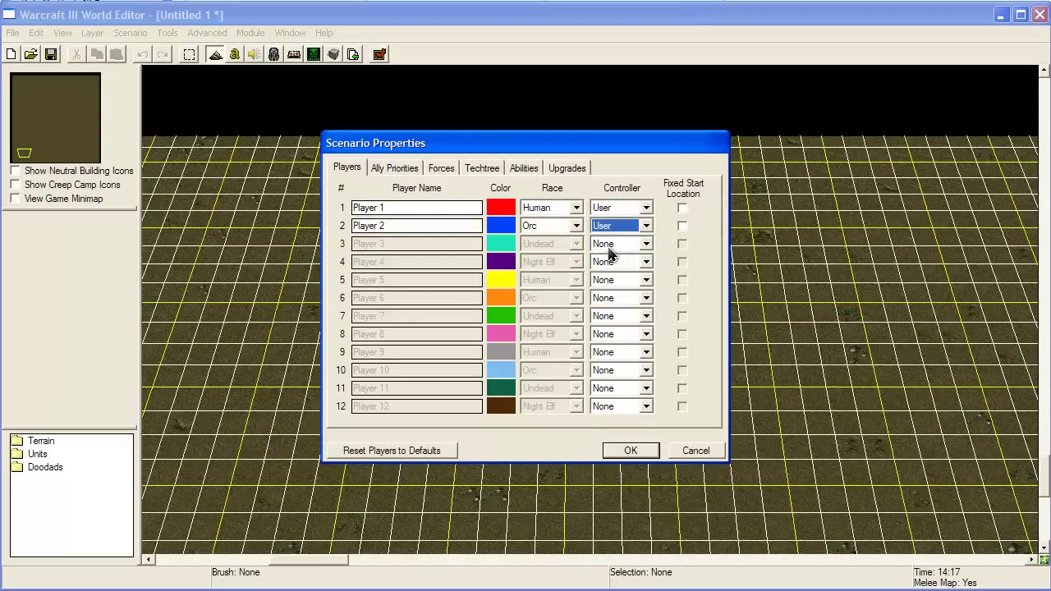
# Set the race to Human for both Player 1 and Player 2
pyautogui.click(547, 207)
pyautogui.click(542, 217)
pyautogui.click(543, 224)
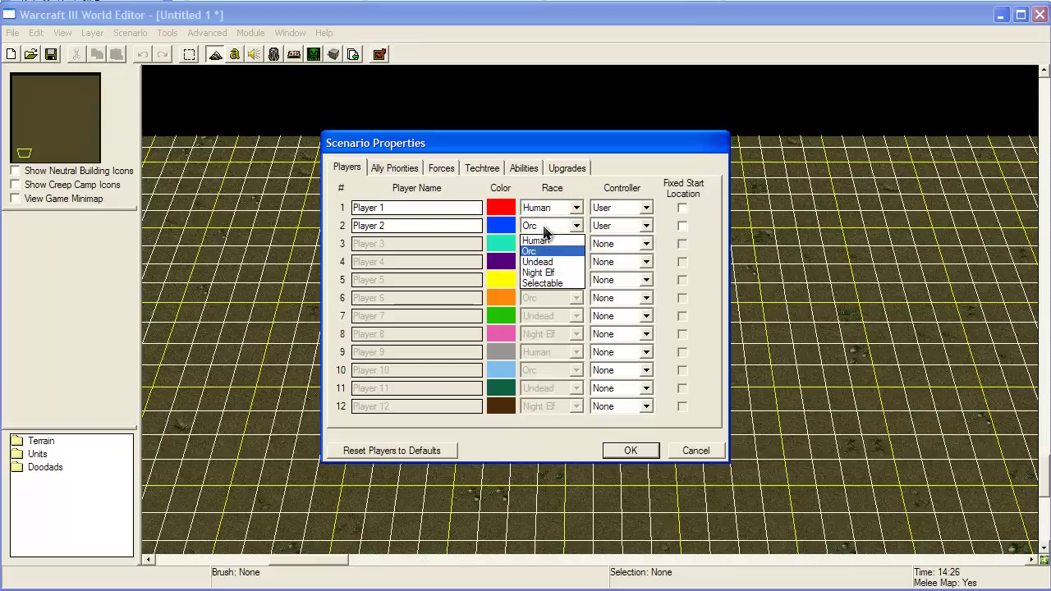
pyautogui.click(542, 238)
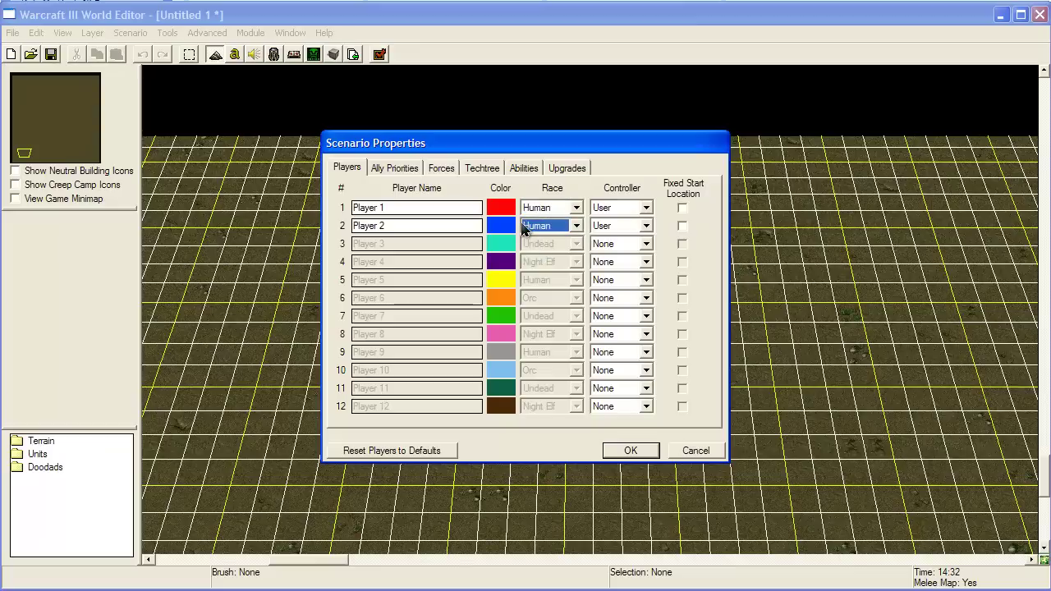
pyautogui.click(681, 208)
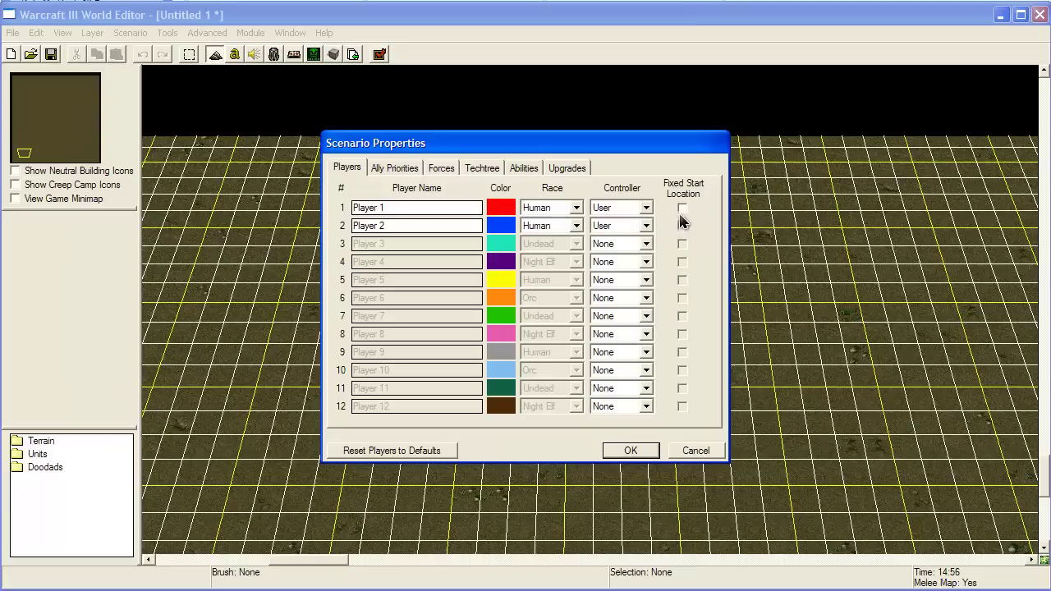
# Apply the player properties
pyautogui.moveTo(592, 154); pyautogui.dragTo(585, 259)
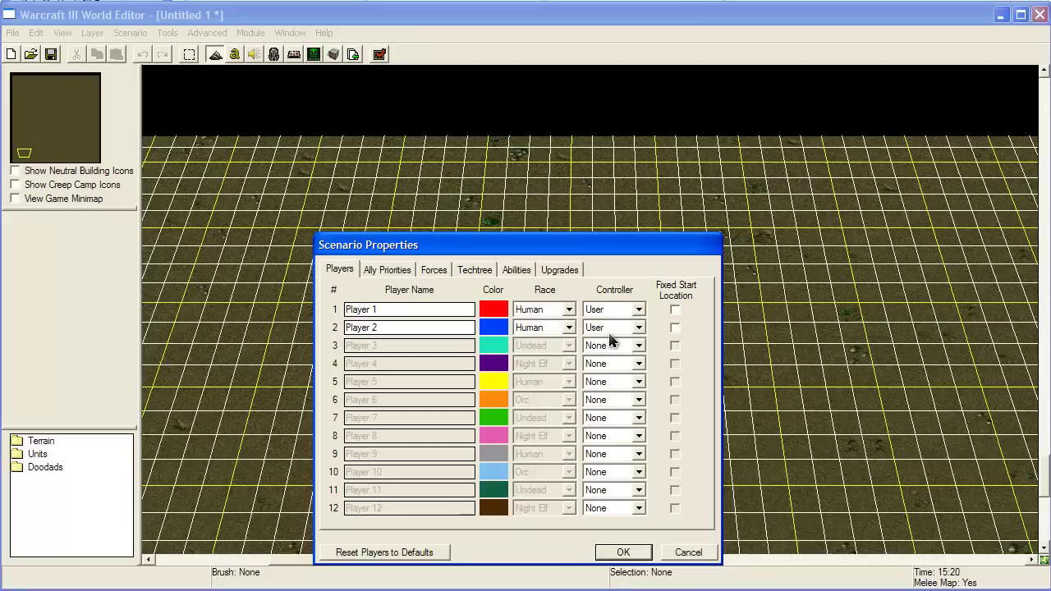
pyautogui.click(621, 552)
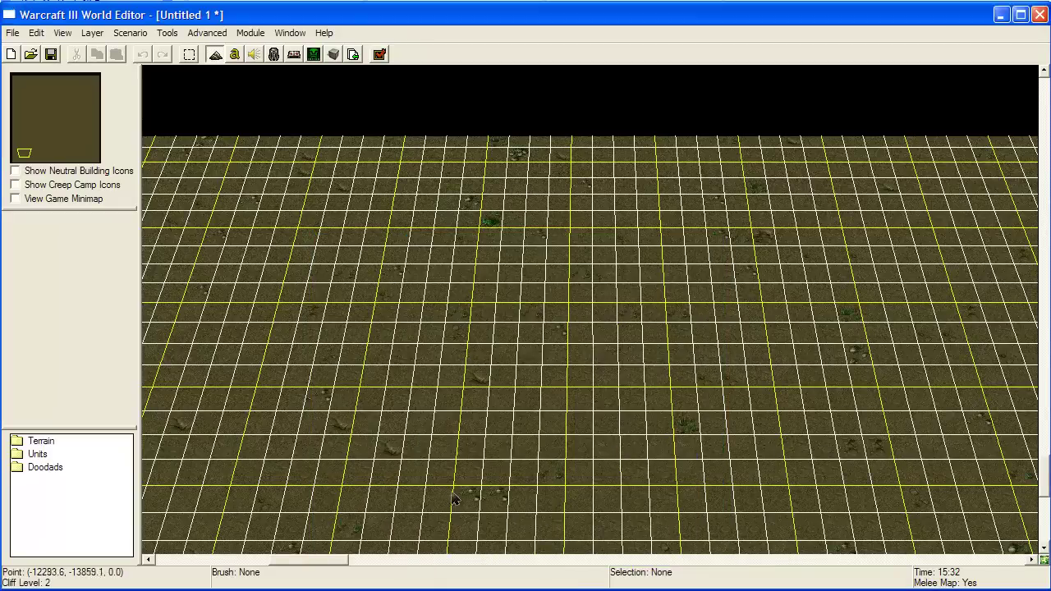
# Open the terrain textures and paint a spot of Dirt near the map's southwest corner
pyautogui.moveTo(465, 497); pyautogui.dragTo(631, 358, button='right')
pyautogui.press('Up')
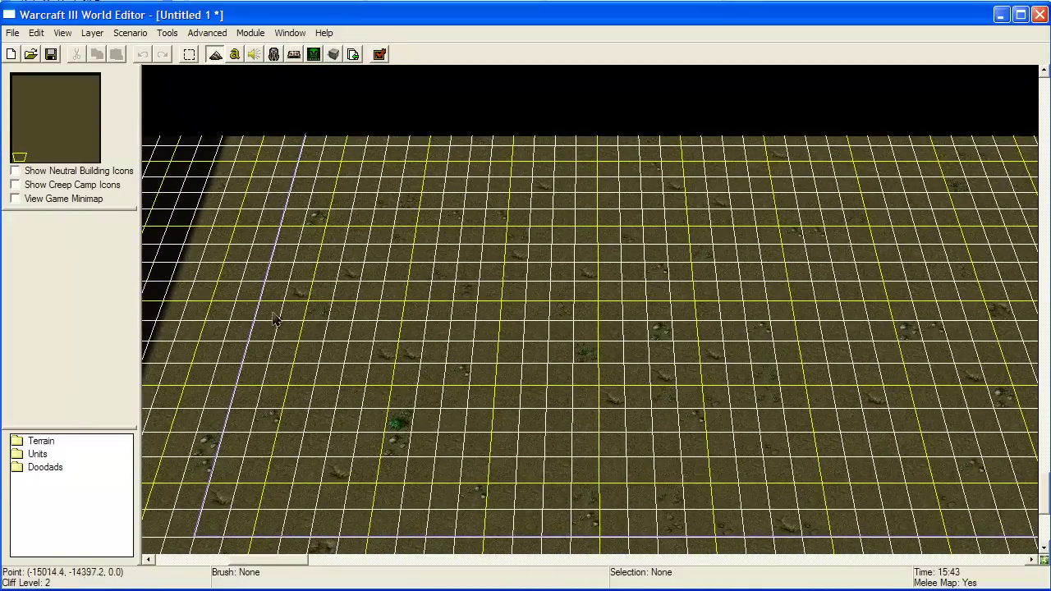
pyautogui.doubleClick(42, 443)
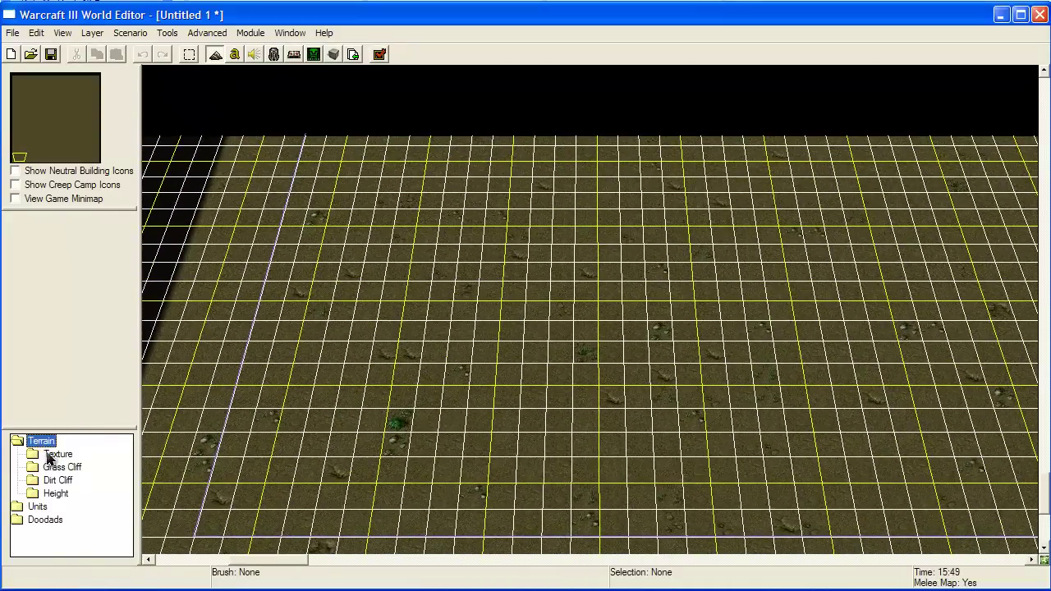
pyautogui.doubleClick(50, 454)
pyautogui.click(62, 455)
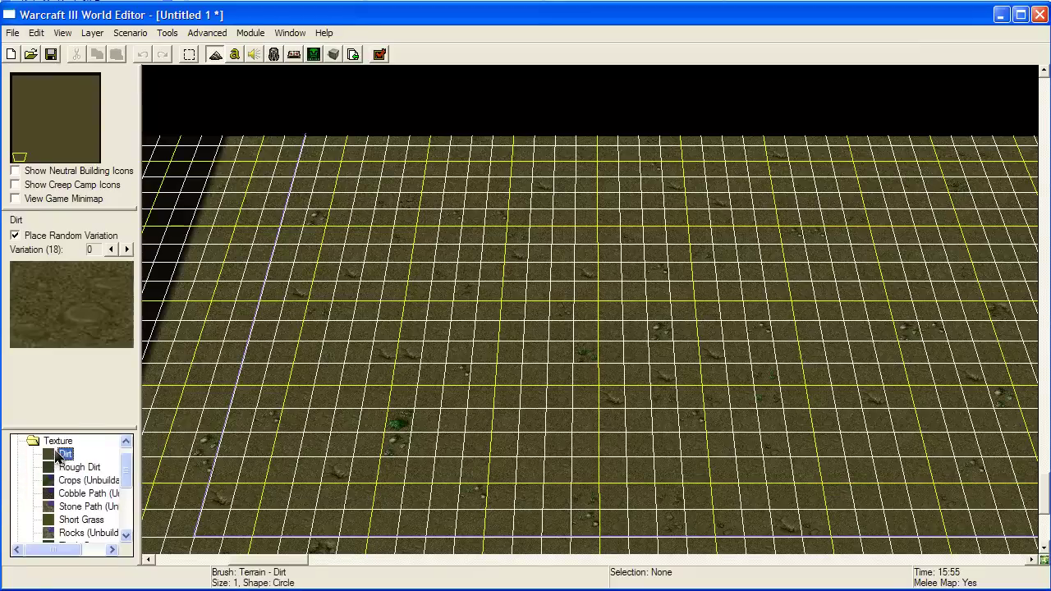
pyautogui.moveTo(303, 432); pyautogui.dragTo(375, 417, button='right')
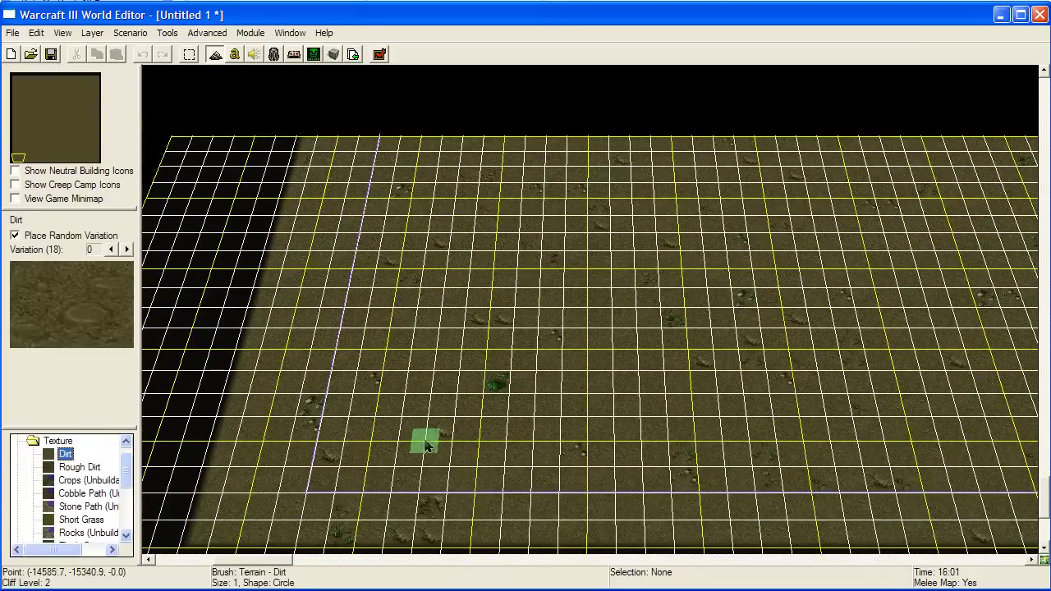
pyautogui.click(484, 392)
# Paint a small patch of Rough Dirt near the map's southwest corner and cover it again with Dirt
pyautogui.click(79, 467)
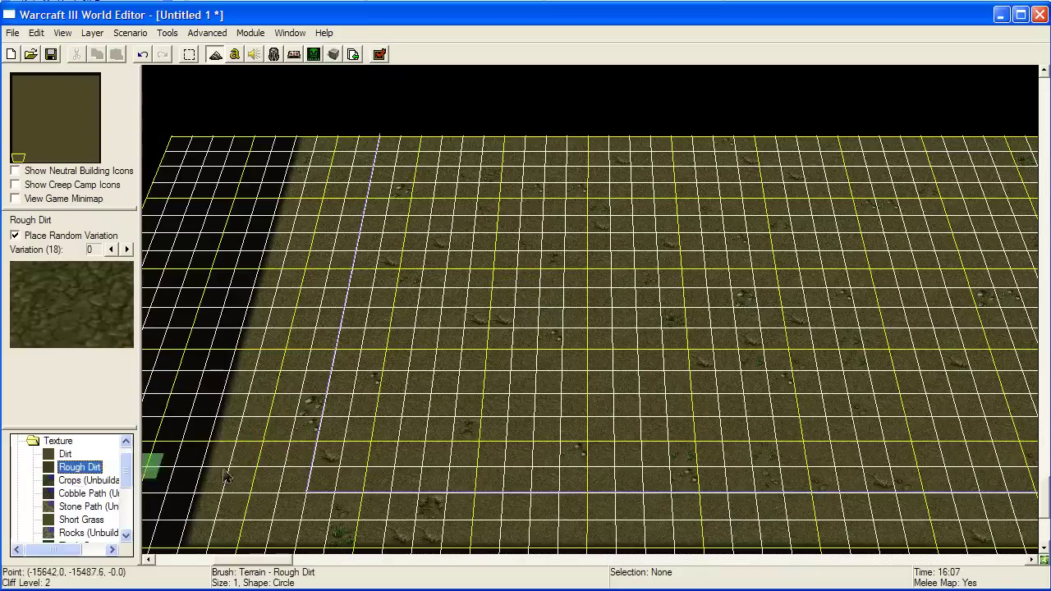
pyautogui.moveTo(314, 439)
pyautogui.mouseDown()
pyautogui.moveTo(425, 439)
pyautogui.moveTo(354, 420)
pyautogui.mouseUp()
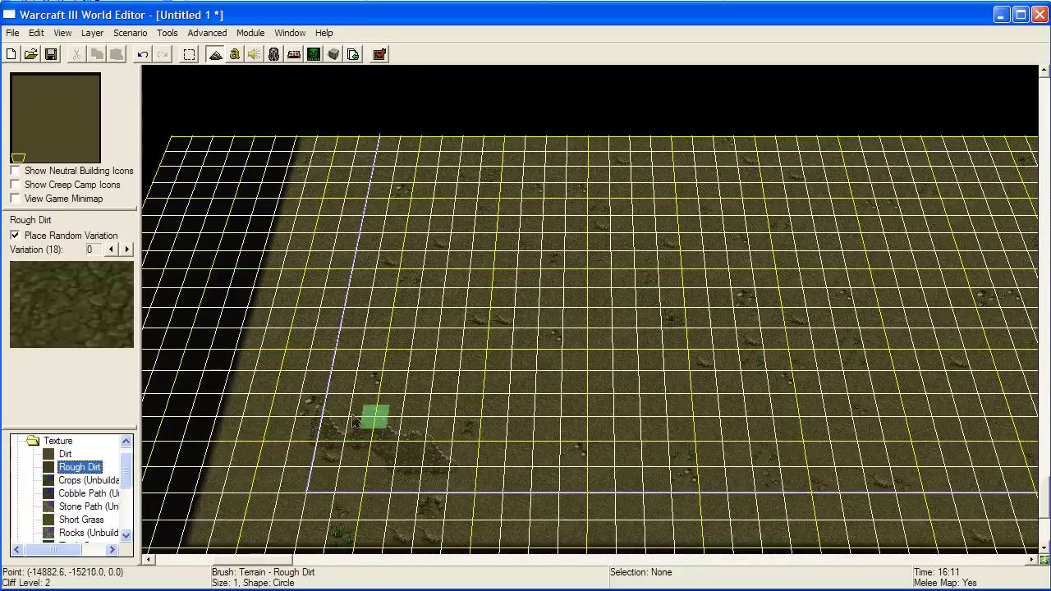
pyautogui.click(65, 454)
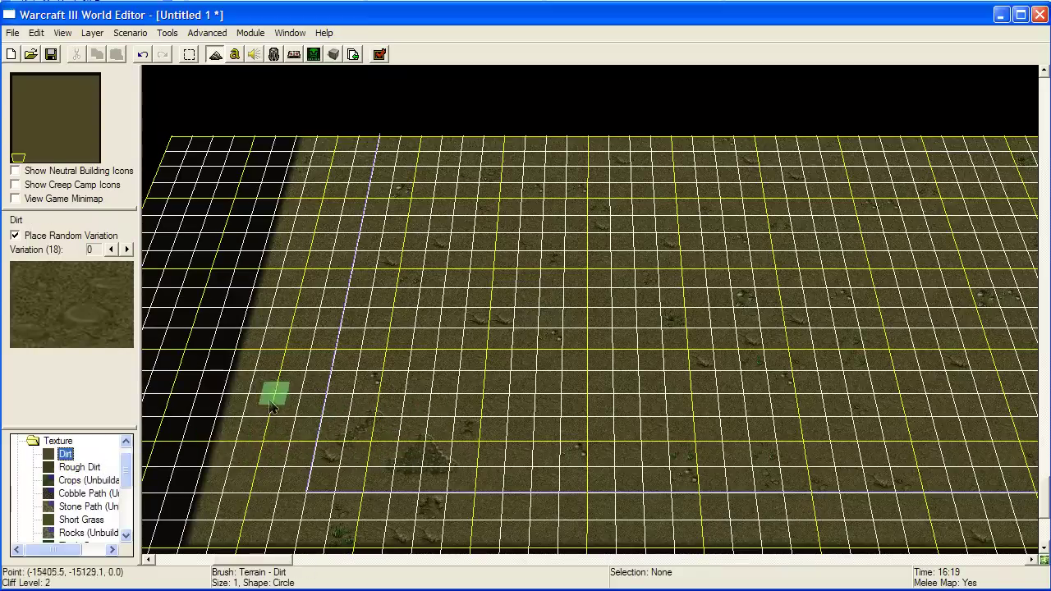
pyautogui.moveTo(349, 434)
pyautogui.mouseDown()
pyautogui.moveTo(391, 414)
pyautogui.moveTo(404, 437)
pyautogui.moveTo(371, 470)
pyautogui.mouseUp()
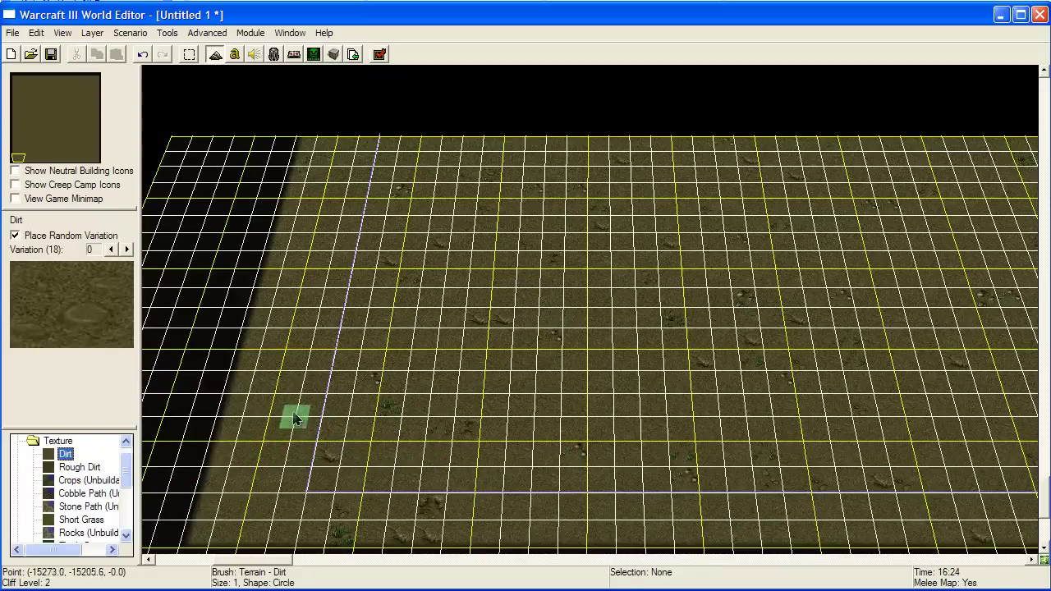
# Close the terrain category and look through the unit categories, including the Neutral Passive campaign buildings
pyautogui.moveTo(281, 414); pyautogui.dragTo(184, 468, button='right')
pyautogui.moveTo(122, 468); pyautogui.dragTo(122, 456)
pyautogui.doubleClick(68, 456)
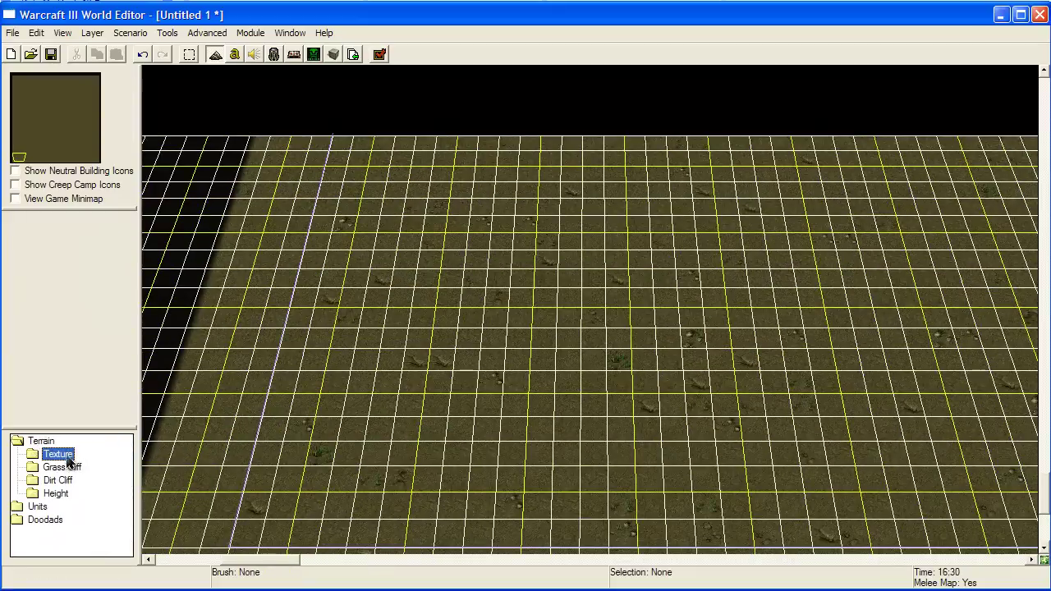
pyautogui.doubleClick(42, 441)
pyautogui.doubleClick(38, 454)
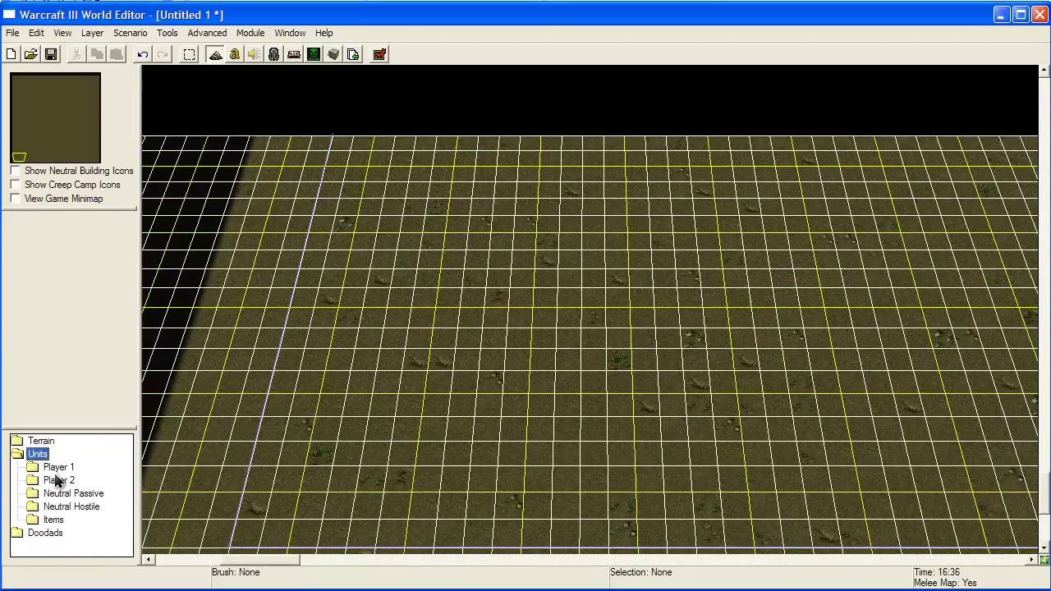
pyautogui.doubleClick(57, 467)
pyautogui.doubleClick(61, 469)
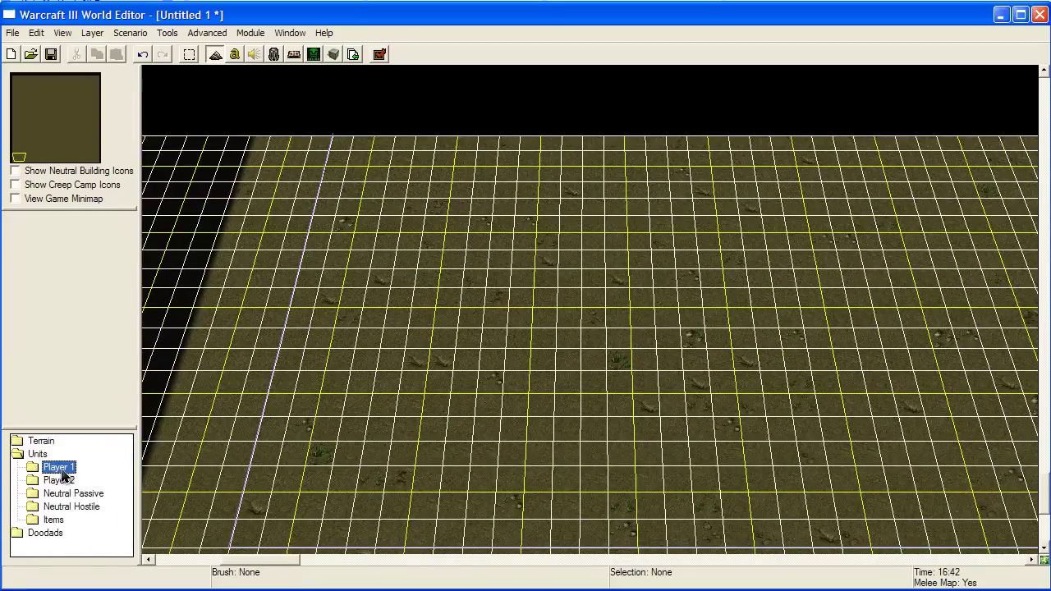
pyautogui.doubleClick(75, 495)
pyautogui.doubleClick(92, 520)
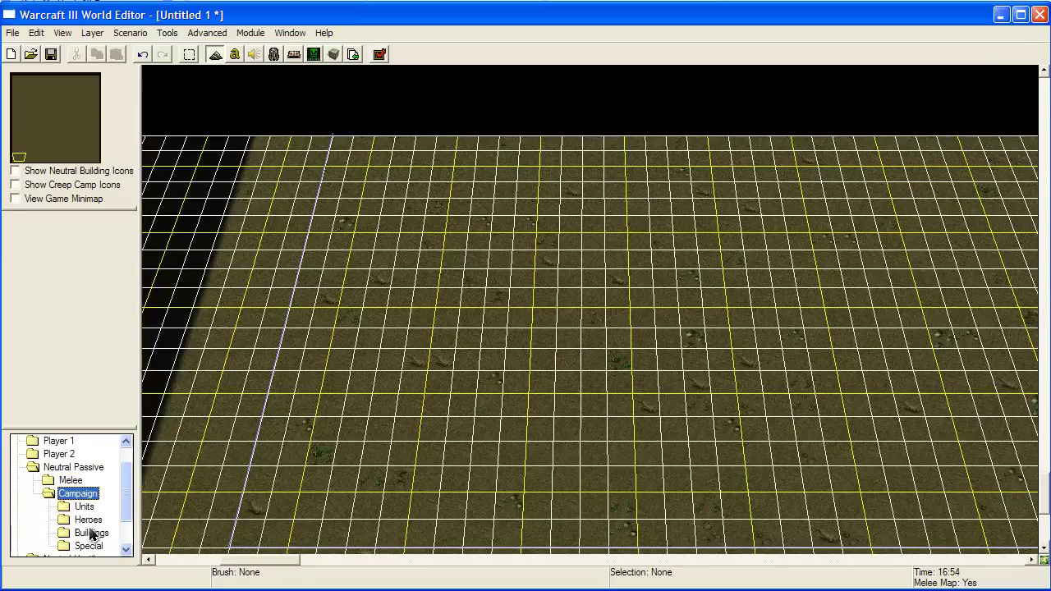
pyautogui.doubleClick(92, 533)
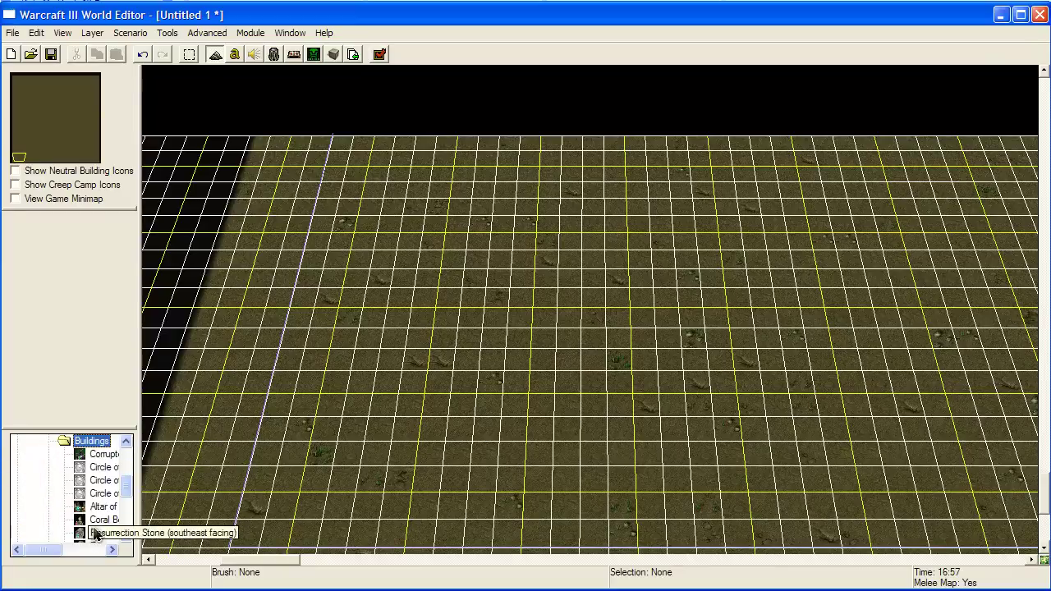
pyautogui.doubleClick(86, 446)
pyautogui.doubleClick(83, 445)
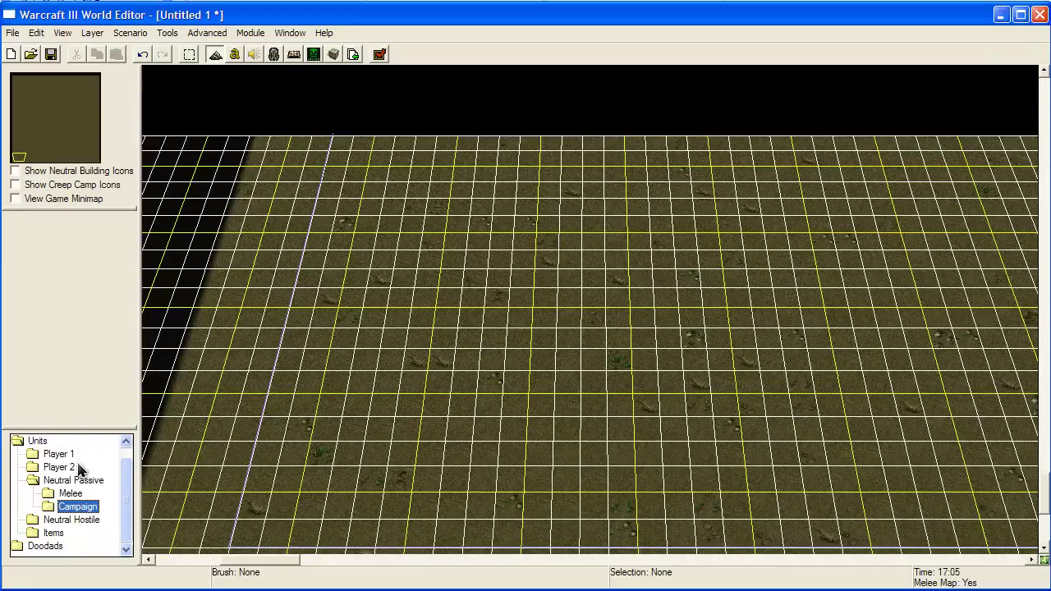
# Examine the Neutral Hostile units, covering the special campaign units and the melee units
pyautogui.doubleClick(83, 522)
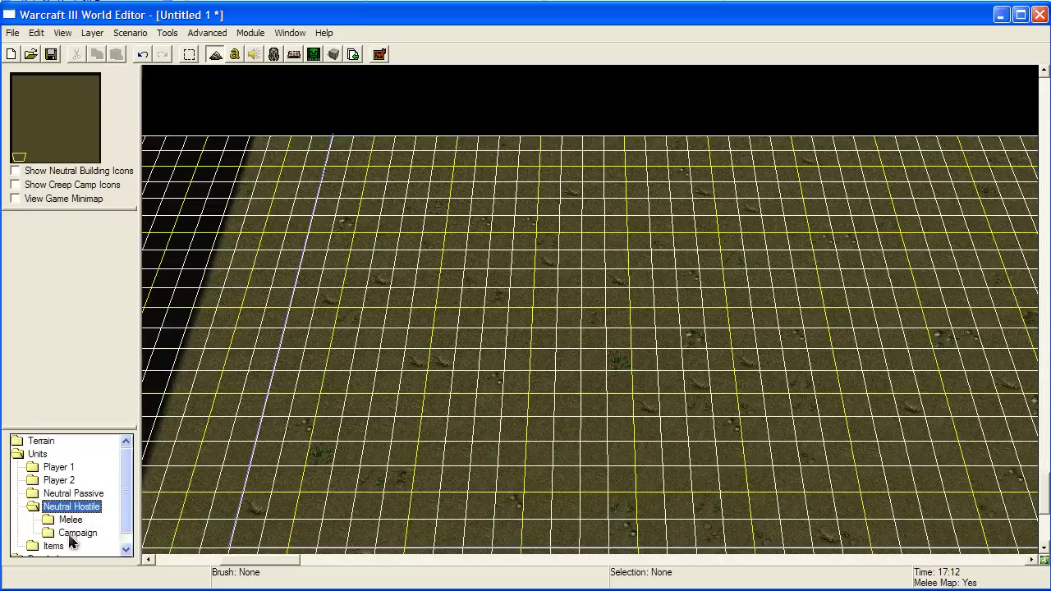
pyautogui.doubleClick(72, 534)
pyautogui.doubleClick(85, 546)
pyautogui.scroll(-1, 88, 489)
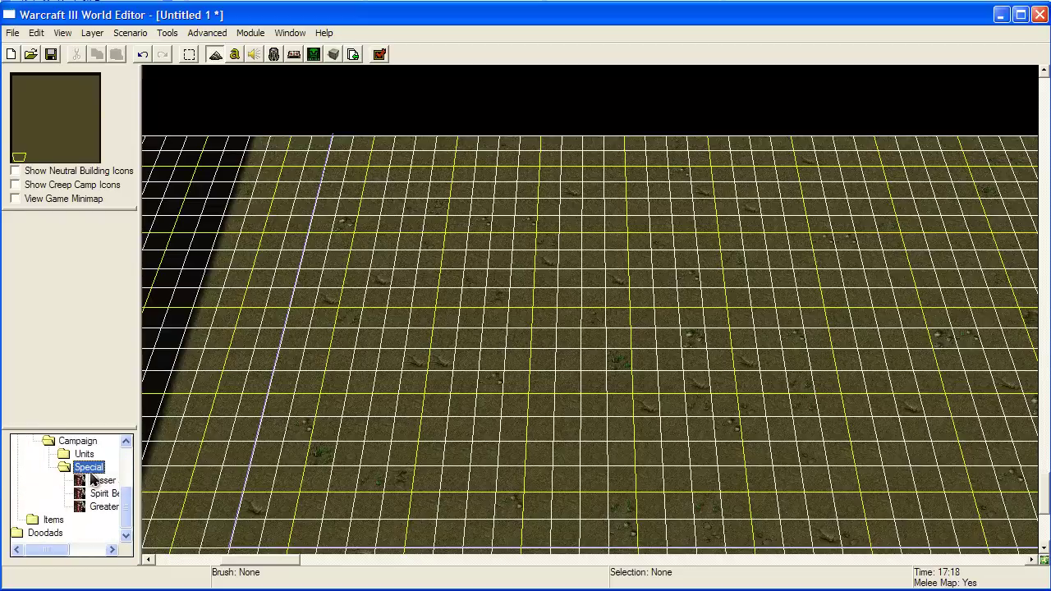
pyautogui.doubleClick(90, 468)
pyautogui.doubleClick(78, 494)
pyautogui.doubleClick(77, 507)
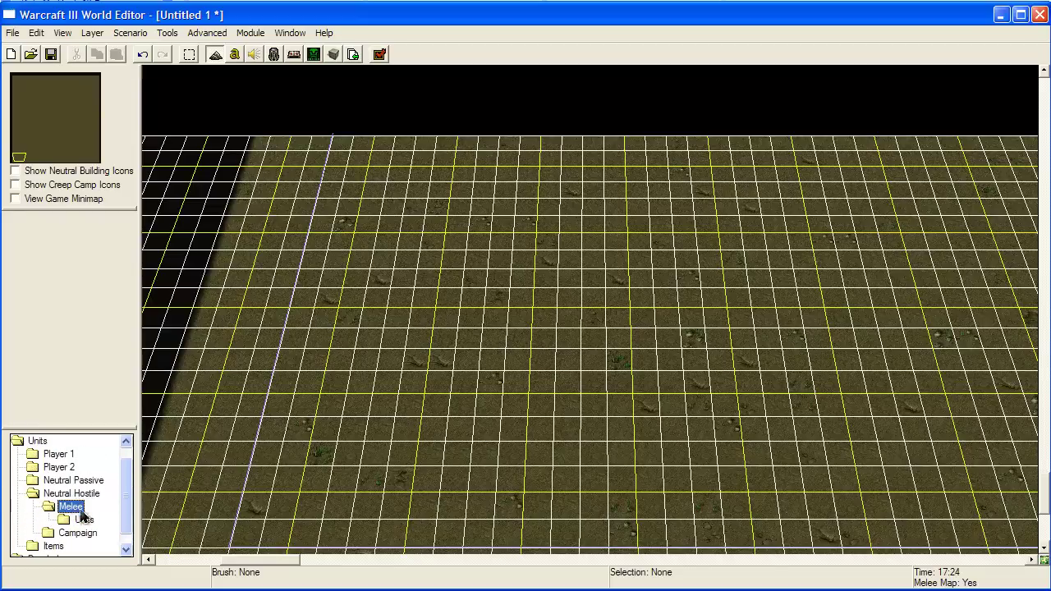
pyautogui.doubleClick(81, 520)
pyautogui.scroll(2, 73, 467)
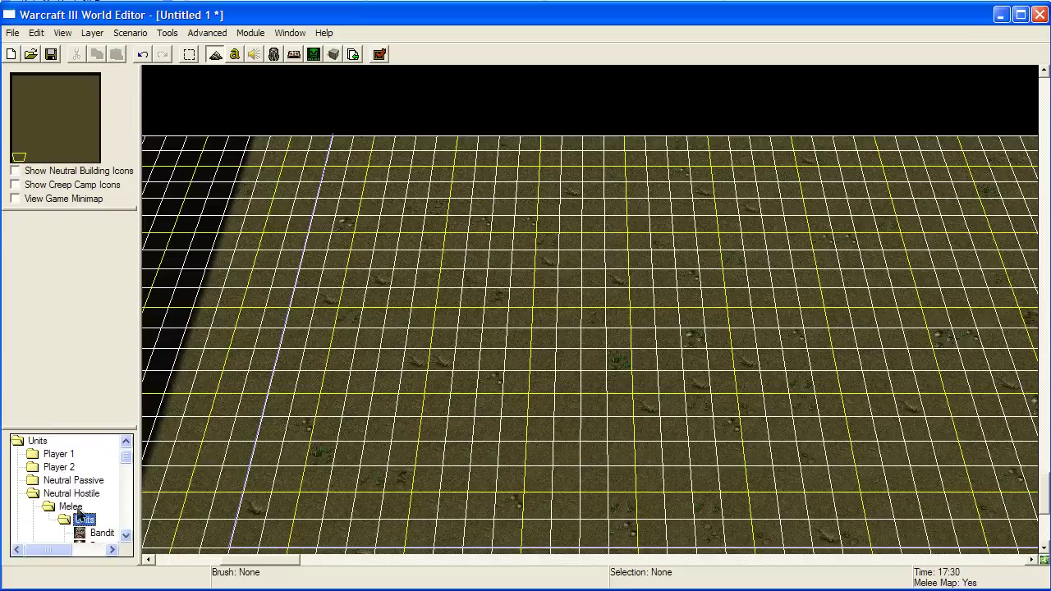
pyautogui.doubleClick(79, 518)
pyautogui.doubleClick(66, 494)
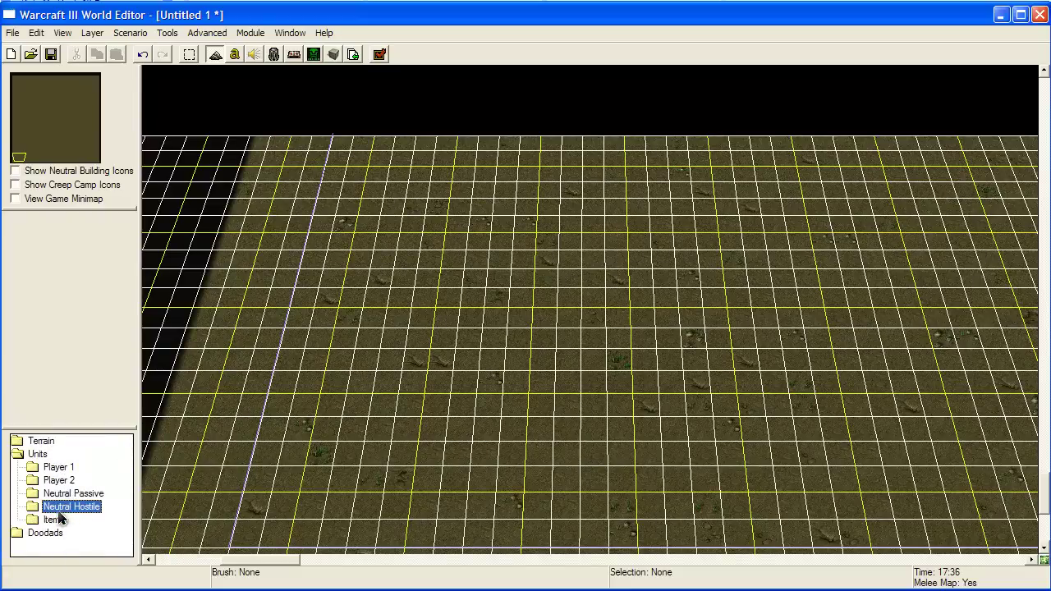
# Look briefly through the doodad categories and close them again
pyautogui.doubleClick(55, 495)
pyautogui.doubleClick(62, 497)
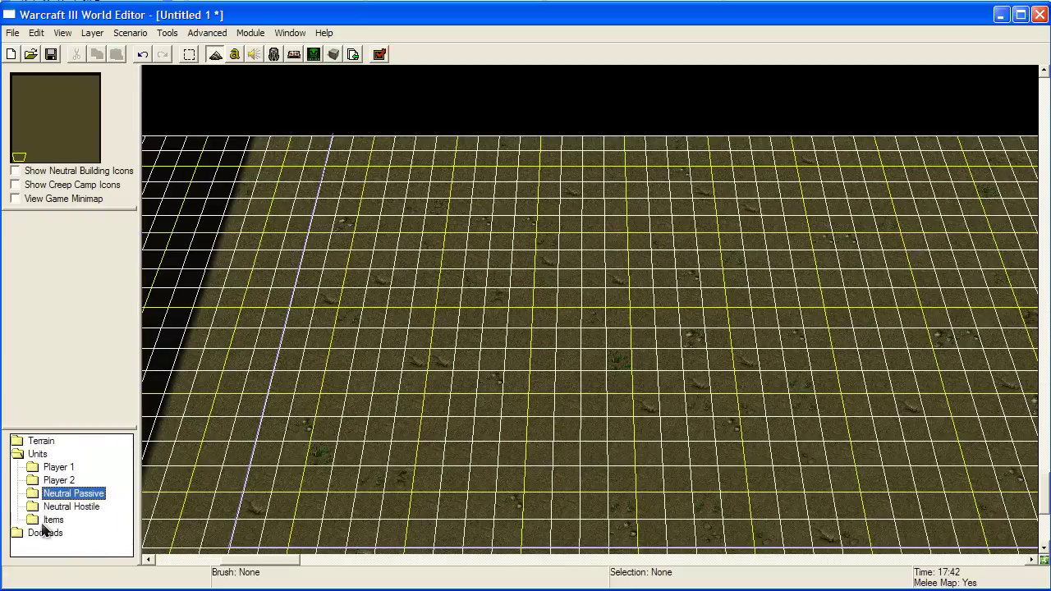
pyautogui.doubleClick(45, 531)
pyautogui.scroll(-1, 56, 476)
pyautogui.scroll(1, 69, 466)
pyautogui.scroll(1, 52, 479)
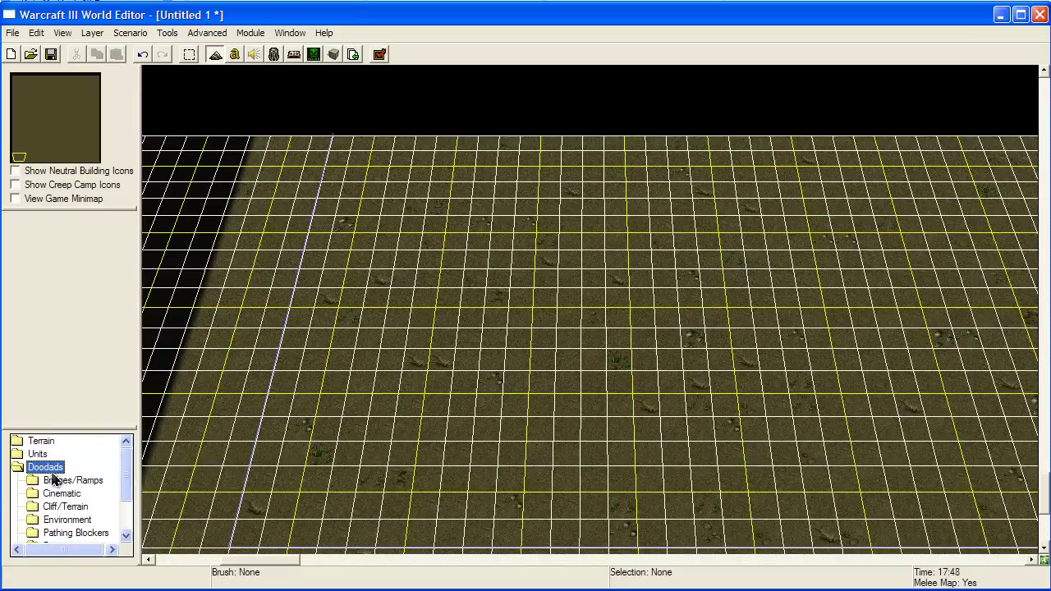
pyautogui.doubleClick(48, 467)
# Choose the Gold Mine from the Neutral Passive melee buildings for placement
pyautogui.doubleClick(38, 457)
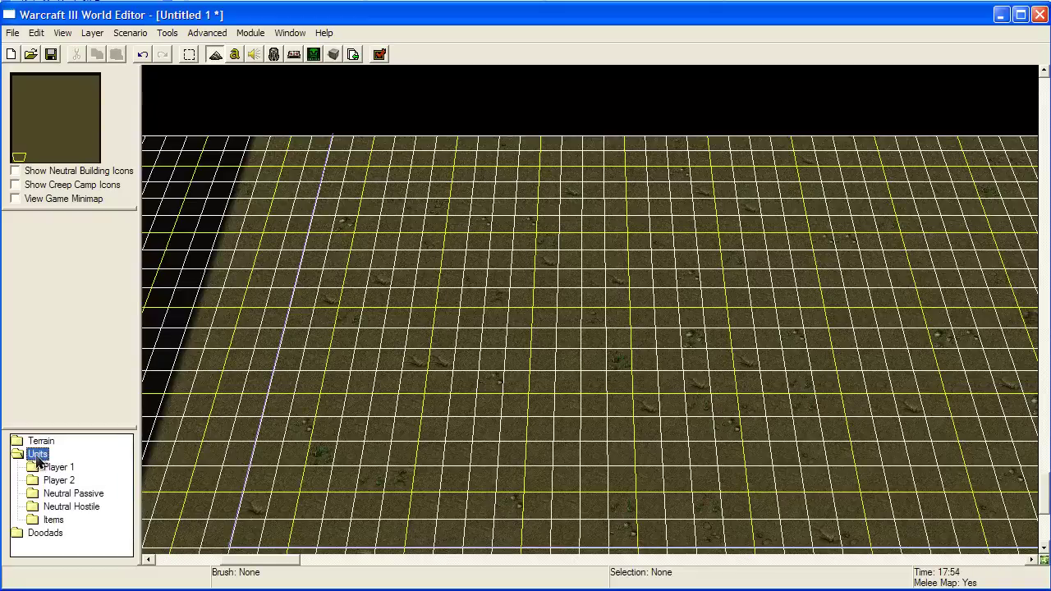
pyautogui.doubleClick(61, 495)
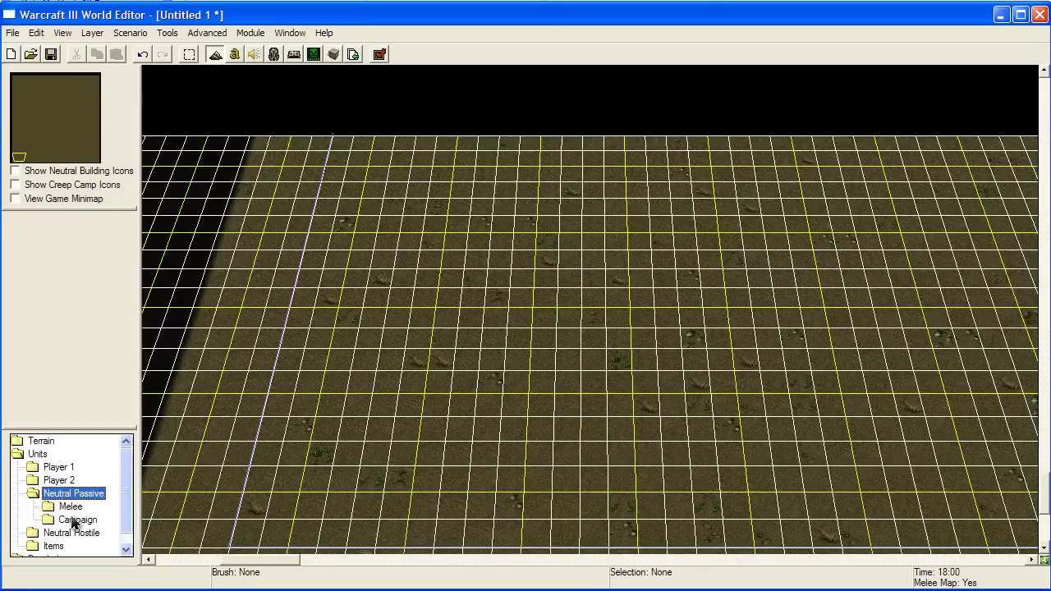
pyautogui.doubleClick(70, 507)
pyautogui.doubleClick(90, 534)
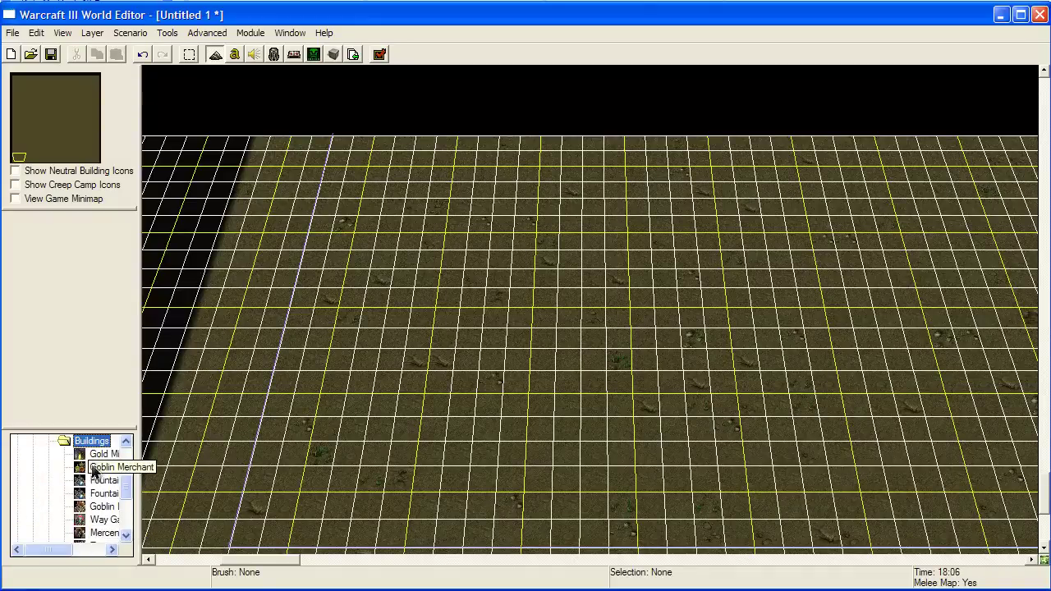
pyautogui.scroll(1, 103, 486)
pyautogui.scroll(1, 103, 486)
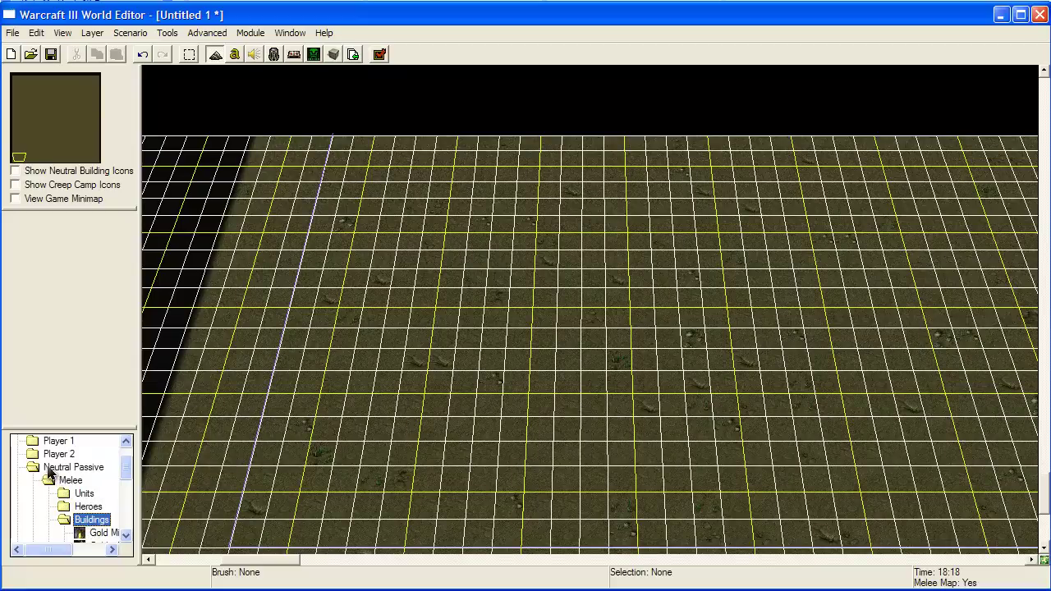
pyautogui.click(94, 534)
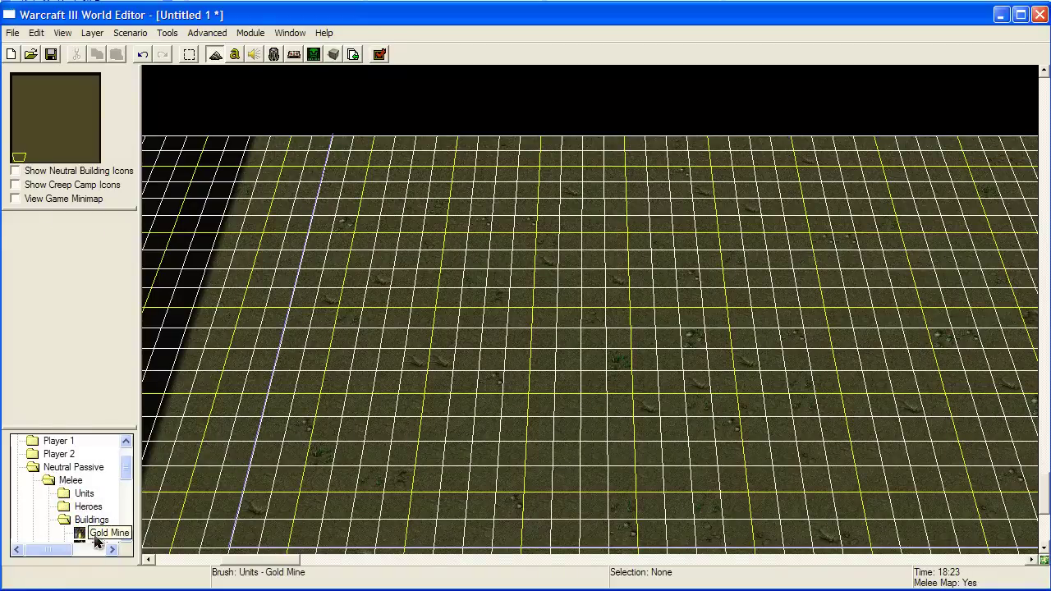
# Place three gold mines spread around the map's southwest corner area
pyautogui.moveTo(305, 404)
pyautogui.mouseDown(button='right')
pyautogui.moveTo(424, 375)
pyautogui.moveTo(480, 324)
pyautogui.mouseUp(button='right')
pyautogui.scroll(1, 464, 343)
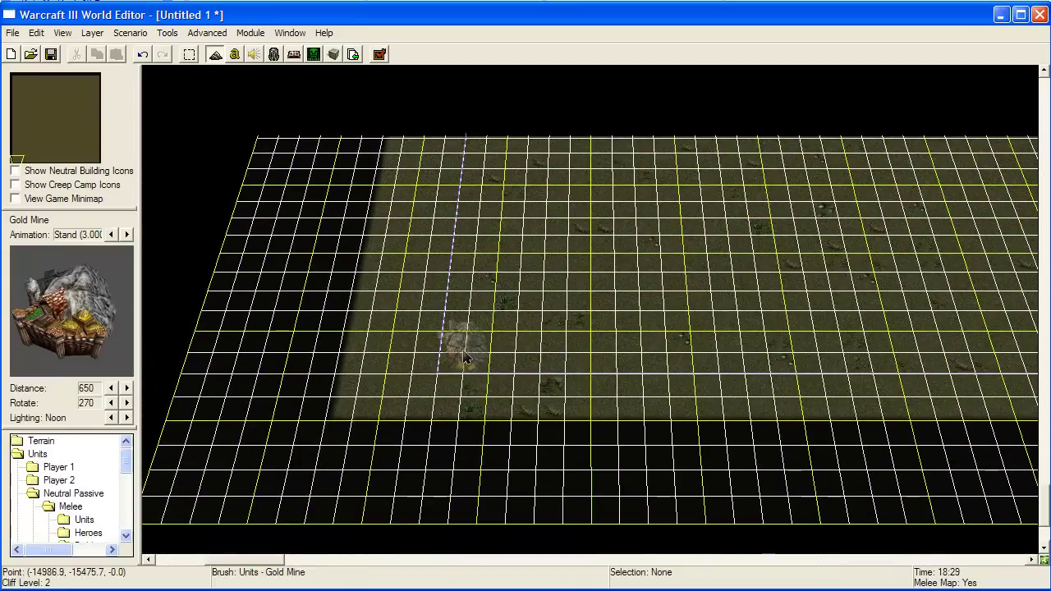
pyautogui.moveTo(443, 353)
pyautogui.mouseDown(button='right')
pyautogui.moveTo(407, 415)
pyautogui.moveTo(402, 378)
pyautogui.moveTo(361, 403)
pyautogui.mouseUp(button='right')
pyautogui.click(382, 413)
pyautogui.moveTo(606, 355); pyautogui.dragTo(431, 417, button='right')
pyautogui.click(857, 477)
pyautogui.click(247, 196)
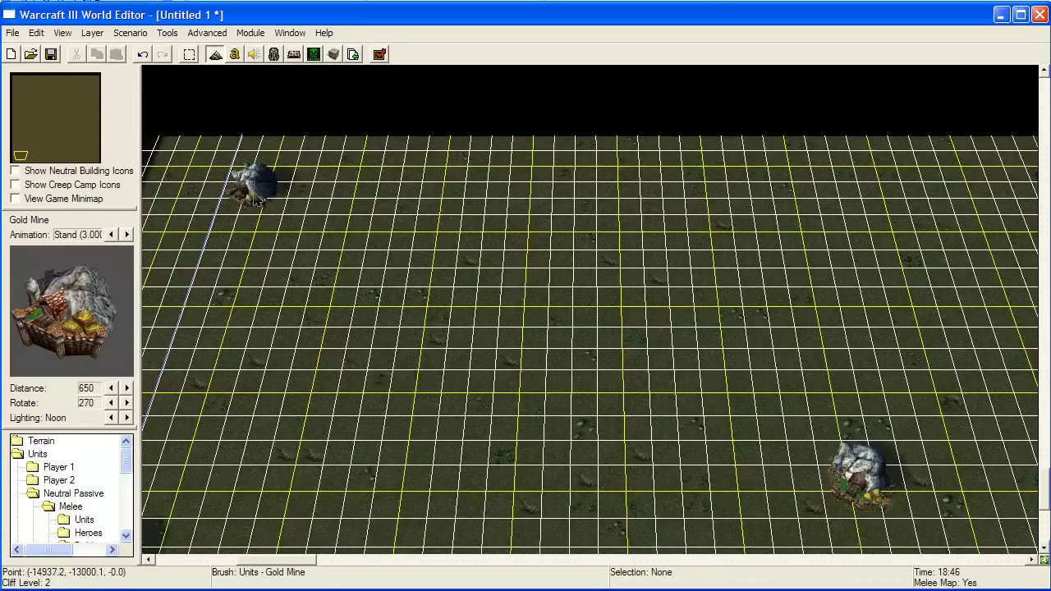
# Place two gold mines in the map's northeast corner area, one well south of the other
pyautogui.moveTo(84, 88); pyautogui.dragTo(98, 85)
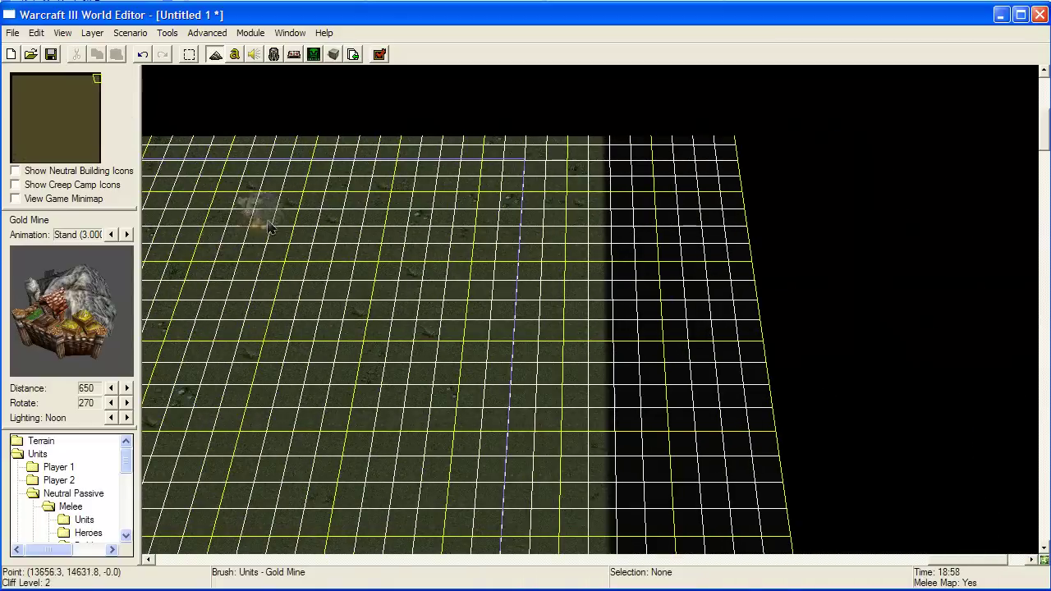
pyautogui.click(333, 343)
pyautogui.moveTo(293, 364); pyautogui.dragTo(517, 239, button='right')
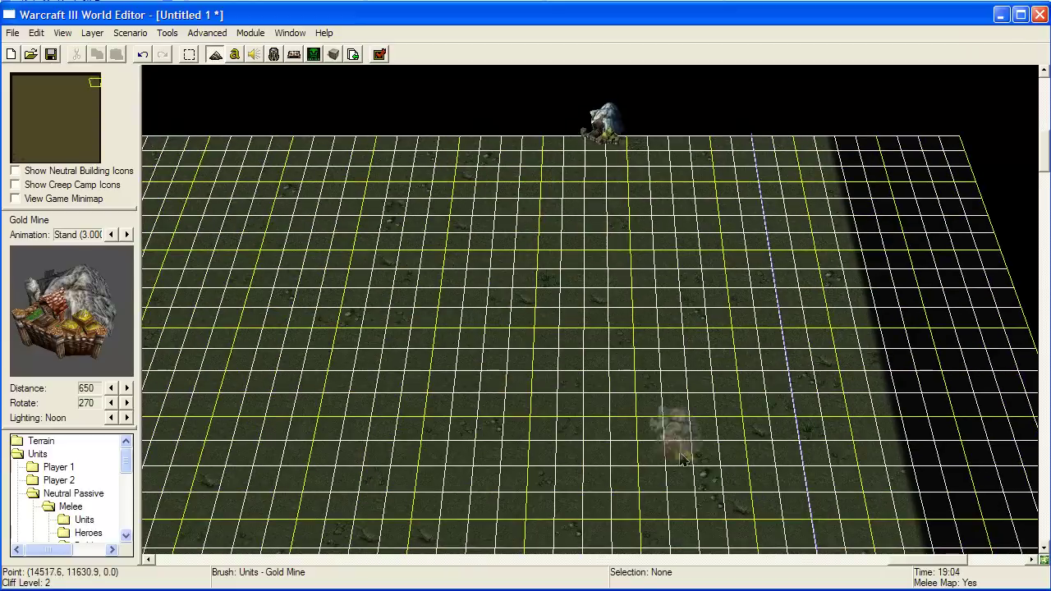
pyautogui.click(690, 475)
pyautogui.moveTo(430, 283); pyautogui.dragTo(359, 408, button='right')
pyautogui.moveTo(279, 353); pyautogui.dragTo(436, 295, button='right')
pyautogui.moveTo(292, 418); pyautogui.dragTo(492, 188, button='right')
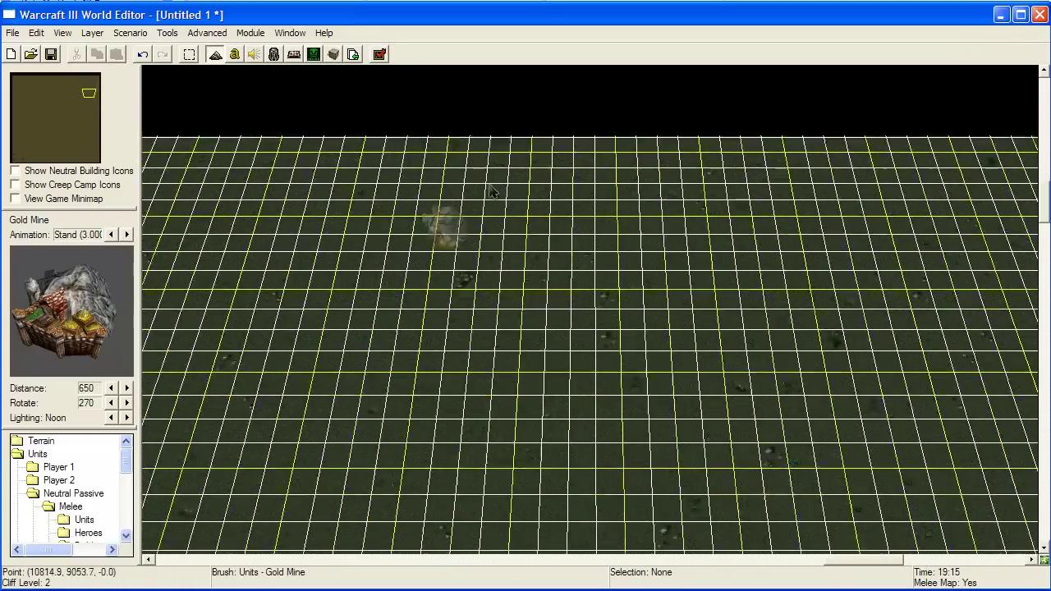
pyautogui.moveTo(460, 353); pyautogui.dragTo(522, 235, button='right')
# Choose the Fountain of Health from the Neutral Passive melee buildings for placement
pyautogui.moveTo(35, 139); pyautogui.dragTo(18, 160)
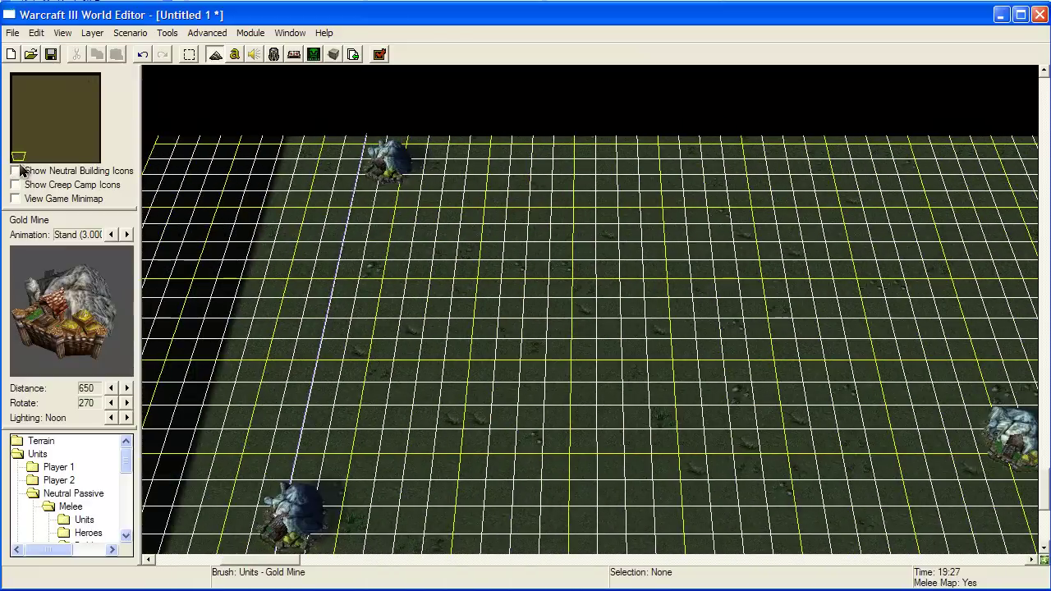
pyautogui.moveTo(131, 461); pyautogui.dragTo(128, 486)
pyautogui.click(100, 494)
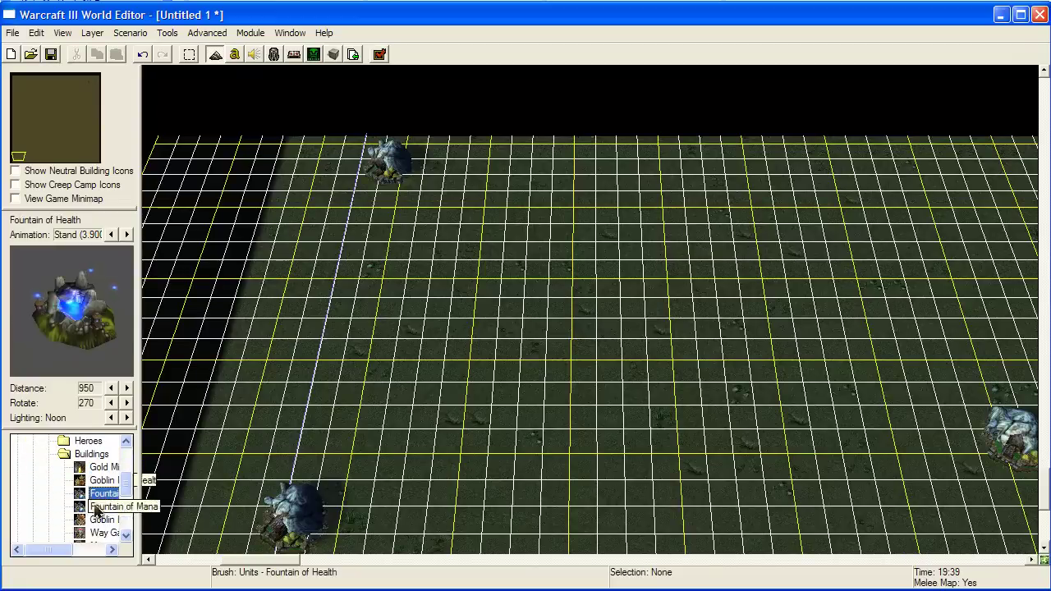
pyautogui.moveTo(66, 548); pyautogui.dragTo(41, 548)
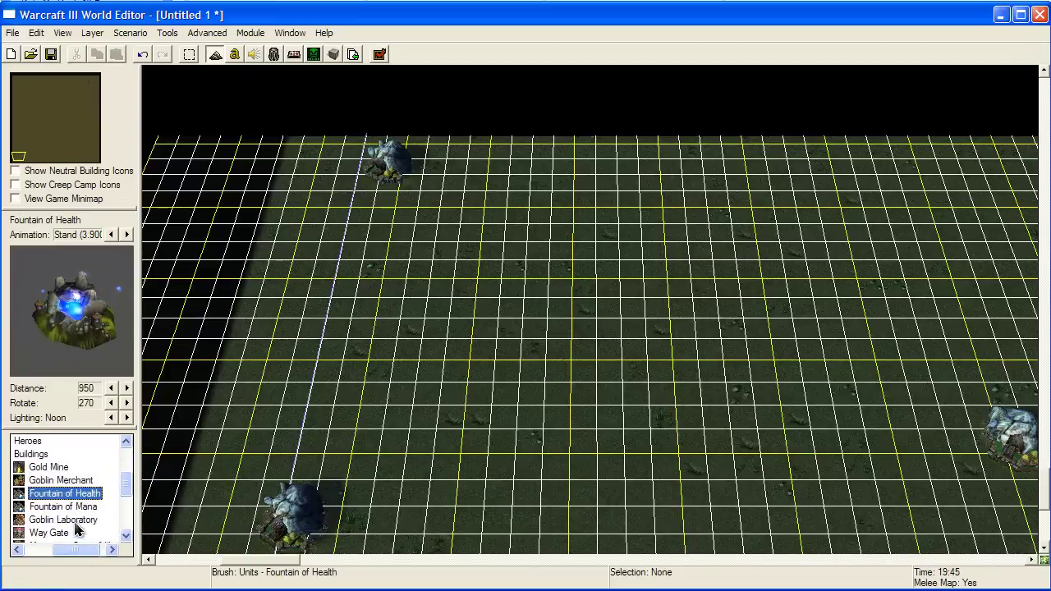
# Place a Fountain of Health slightly southwest of the map's centre and a Fountain of Mana just east of it
pyautogui.moveTo(806, 279); pyautogui.dragTo(476, 493, button='right')
pyautogui.moveTo(624, 271); pyautogui.dragTo(509, 451, button='right')
pyautogui.moveTo(706, 230); pyautogui.dragTo(282, 457, button='right')
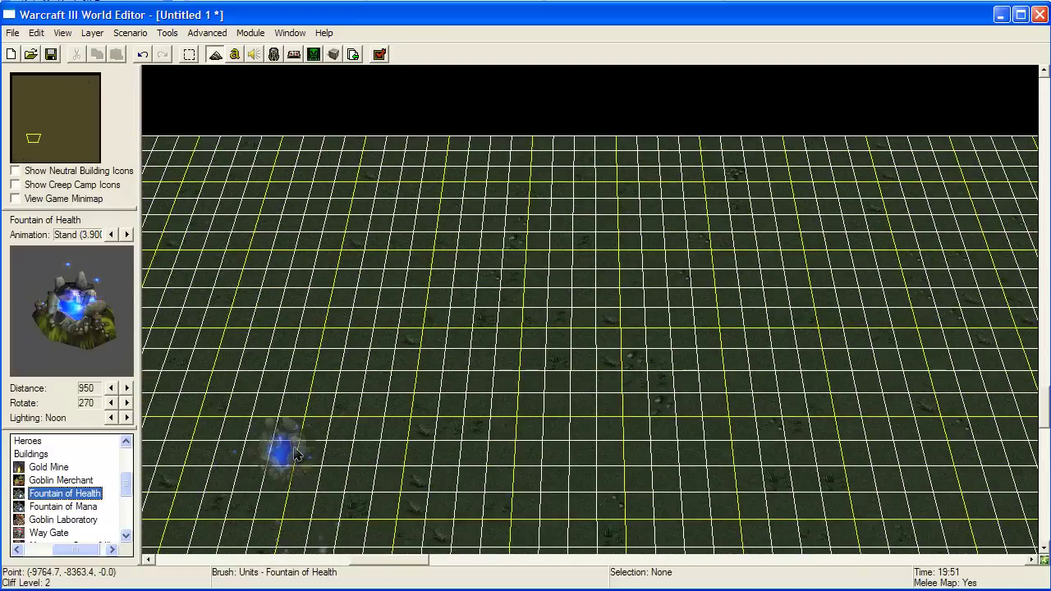
pyautogui.moveTo(559, 263); pyautogui.dragTo(391, 549, button='right')
pyautogui.press('Up')
pyautogui.press('Right')
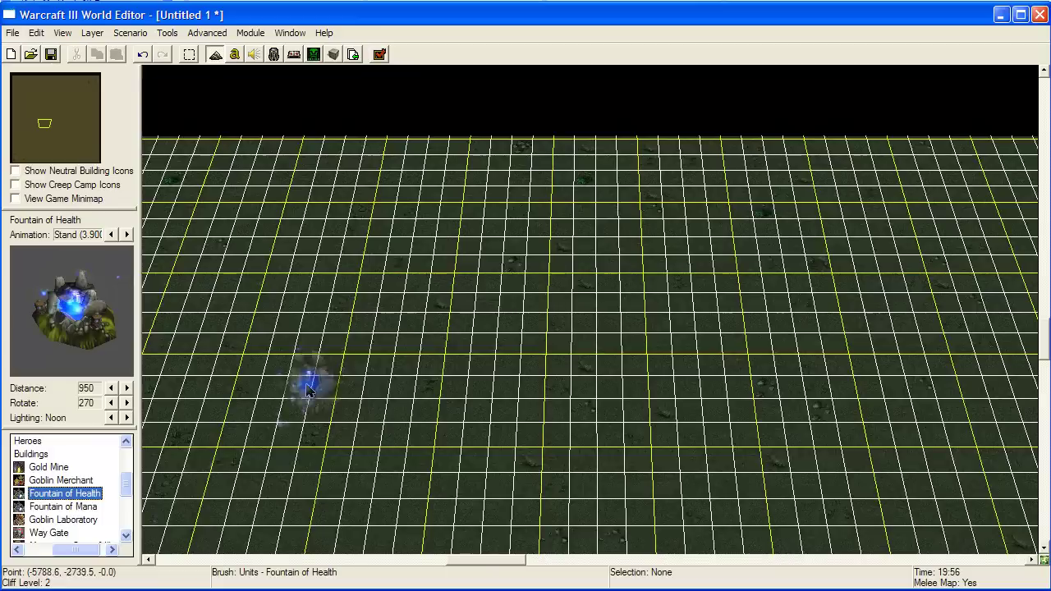
pyautogui.click(439, 347)
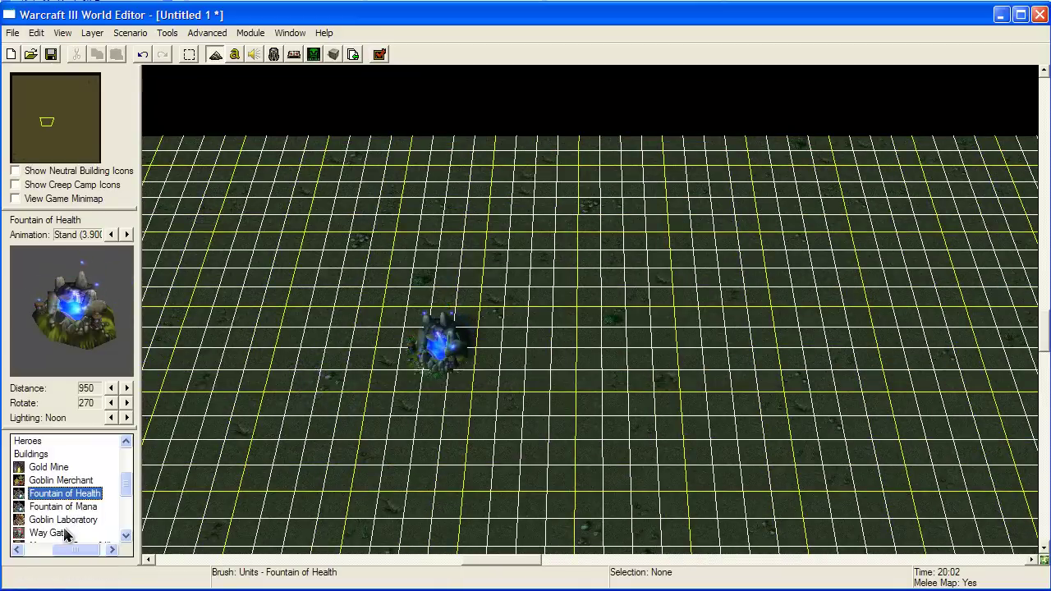
pyautogui.click(79, 508)
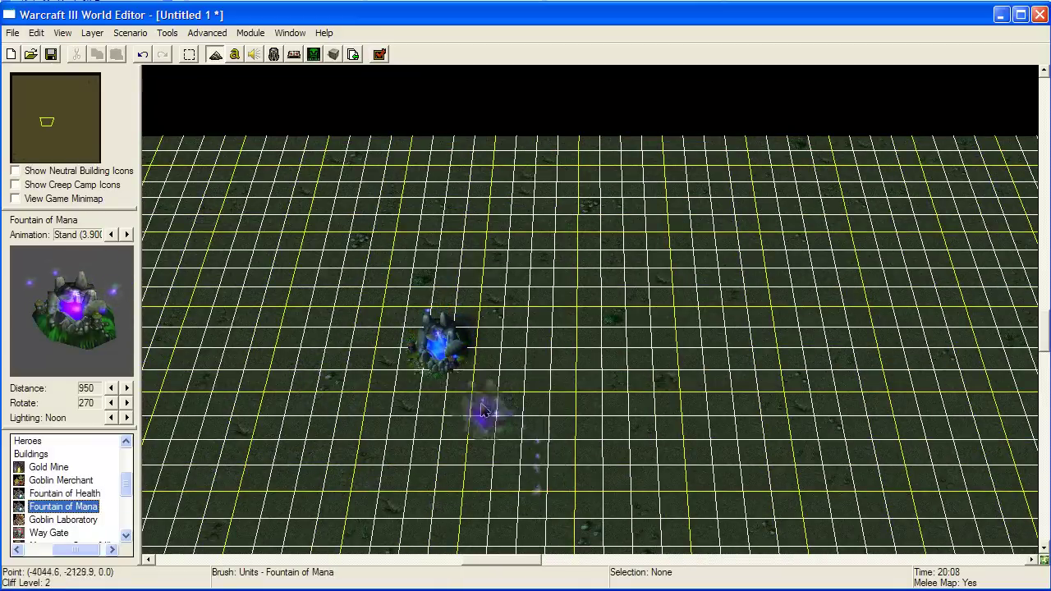
pyautogui.click(550, 351)
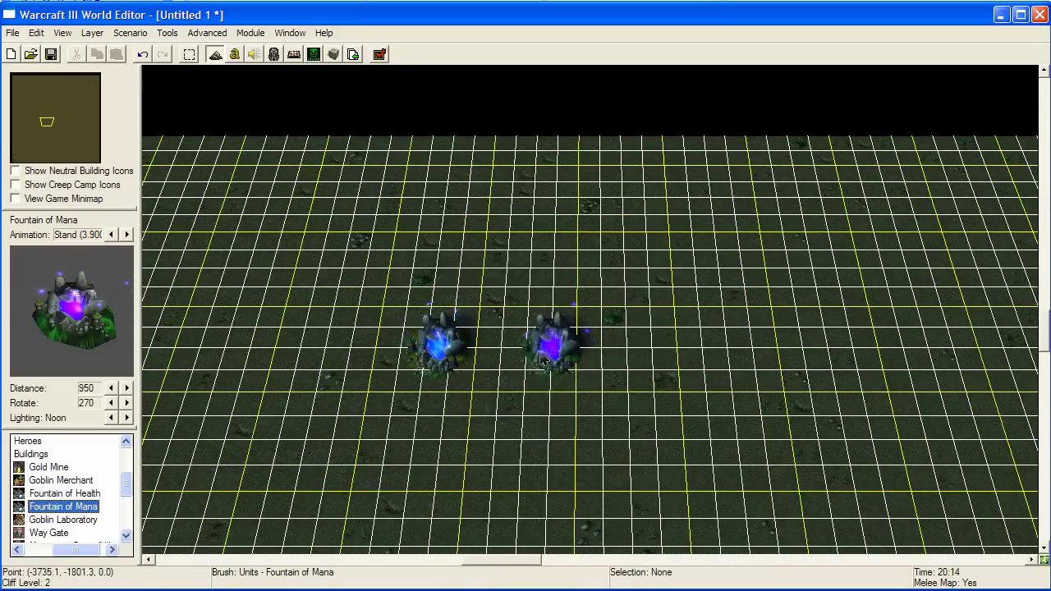
# Preview the other neutral melee buildings, from the Goblin Laboratory through the Tavern and Goblin Shipyard to the Random Building
pyautogui.click(85, 520)
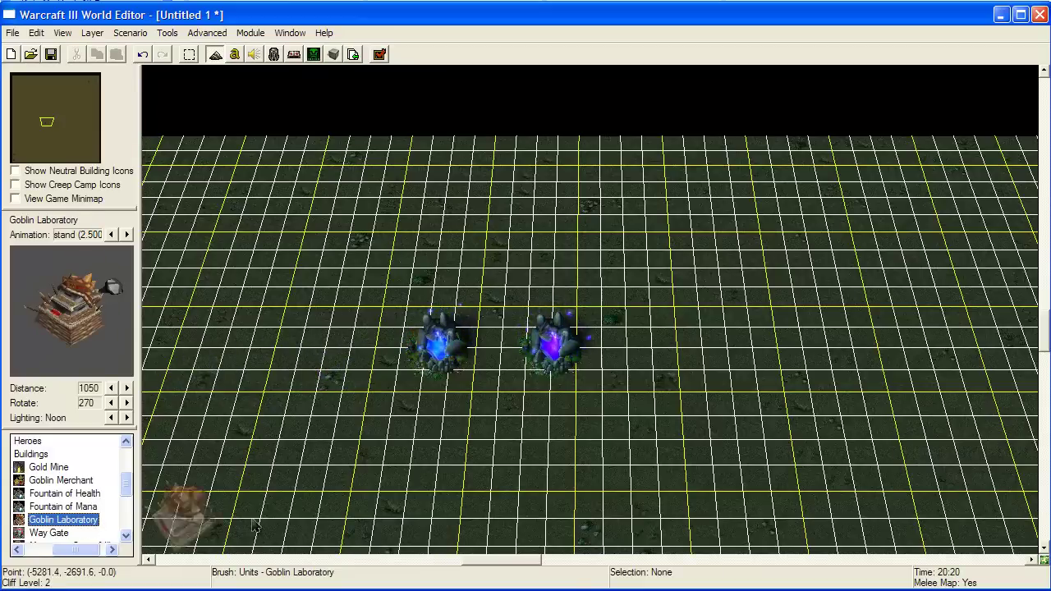
pyautogui.scroll(-1, 127, 480)
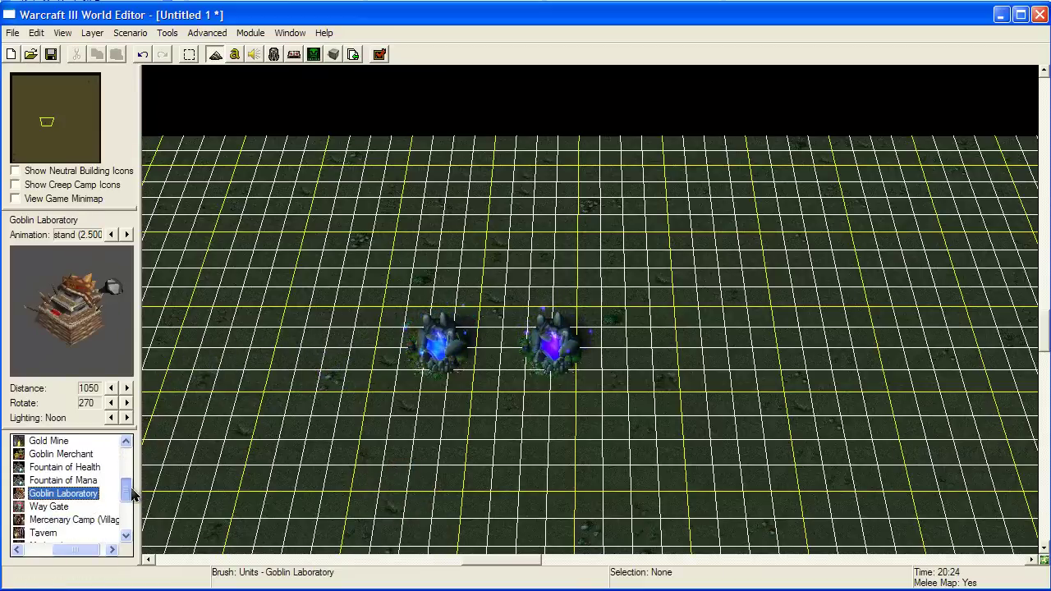
pyautogui.click(51, 509)
pyautogui.click(69, 520)
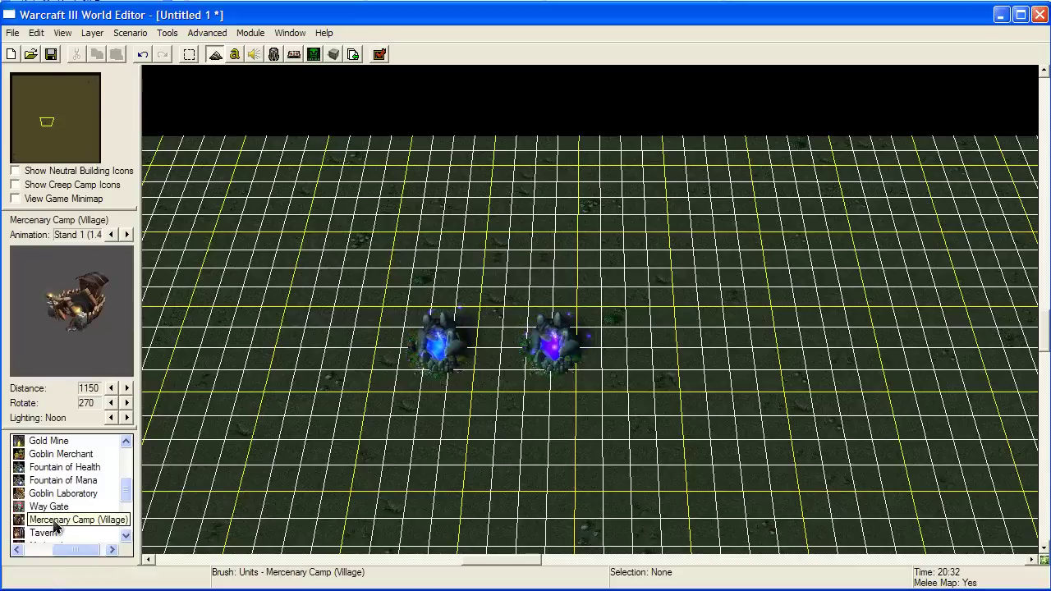
pyautogui.click(61, 535)
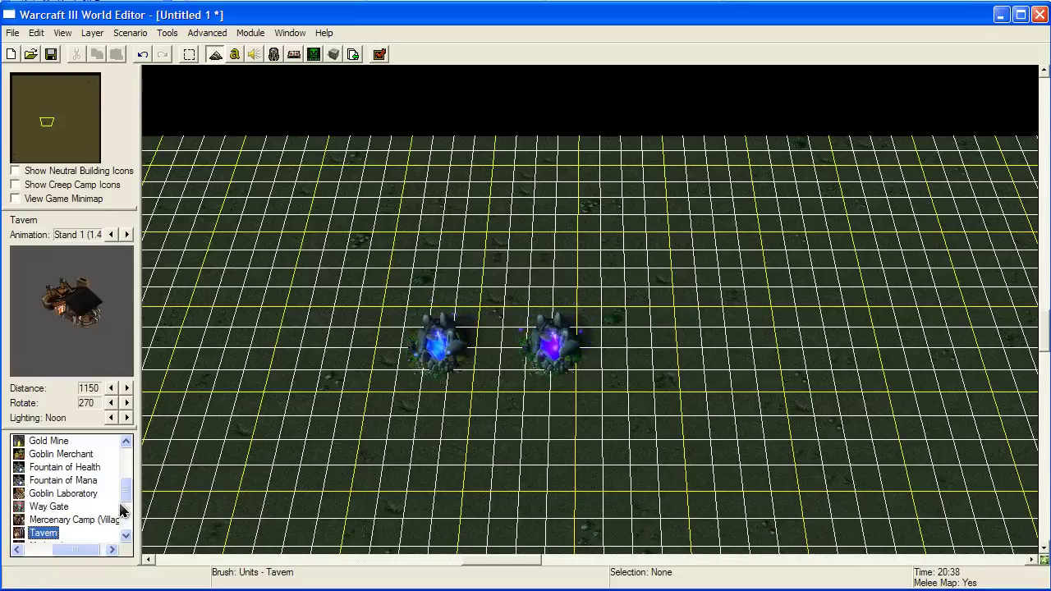
pyautogui.scroll(-1, 125, 499)
pyautogui.scroll(-2, 125, 501)
pyautogui.click(53, 481)
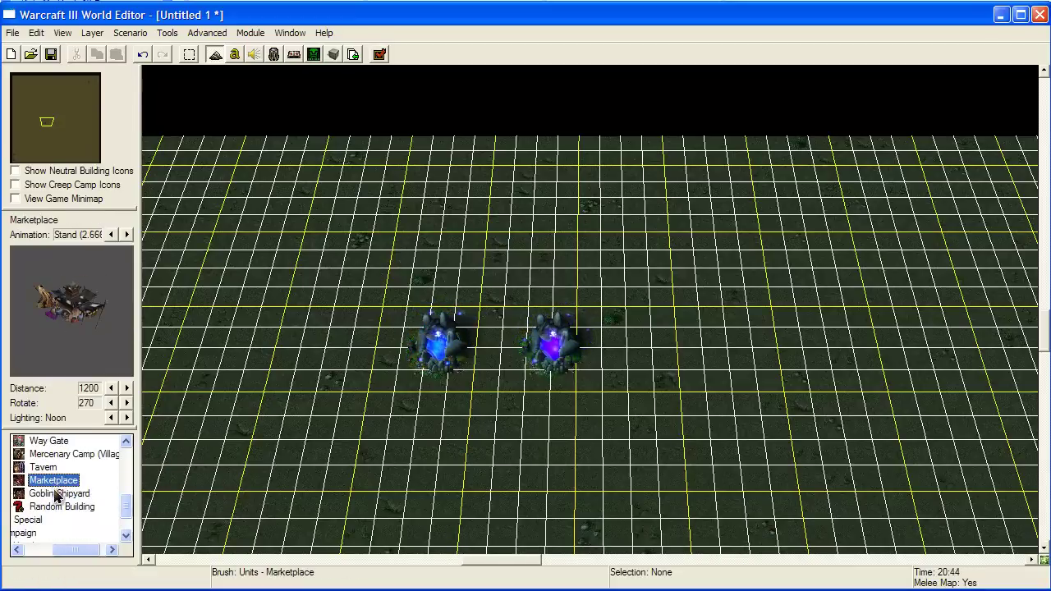
pyautogui.click(61, 494)
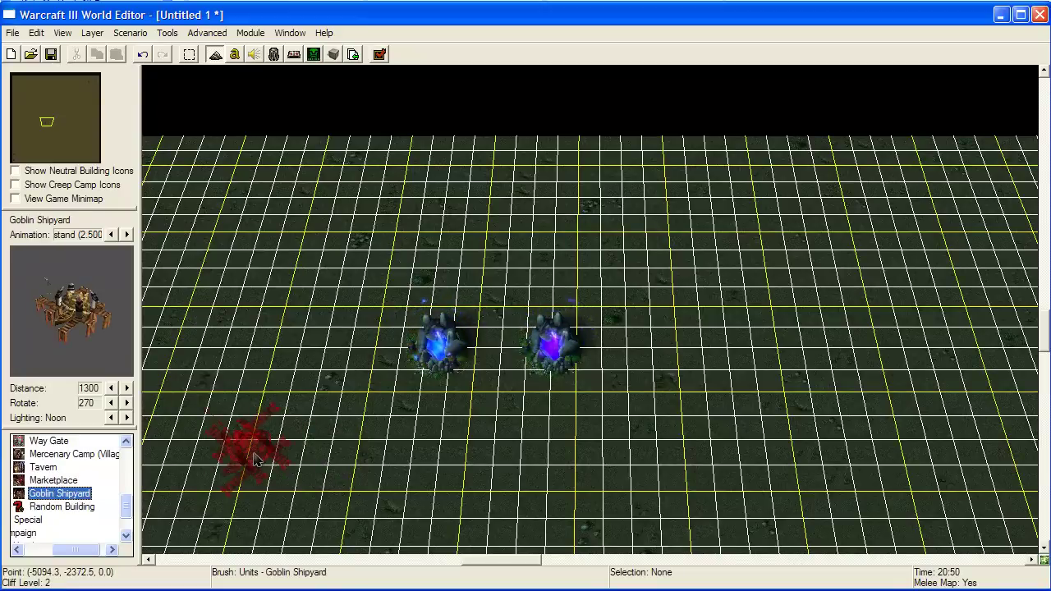
pyautogui.click(78, 507)
pyautogui.scroll(4, 127, 505)
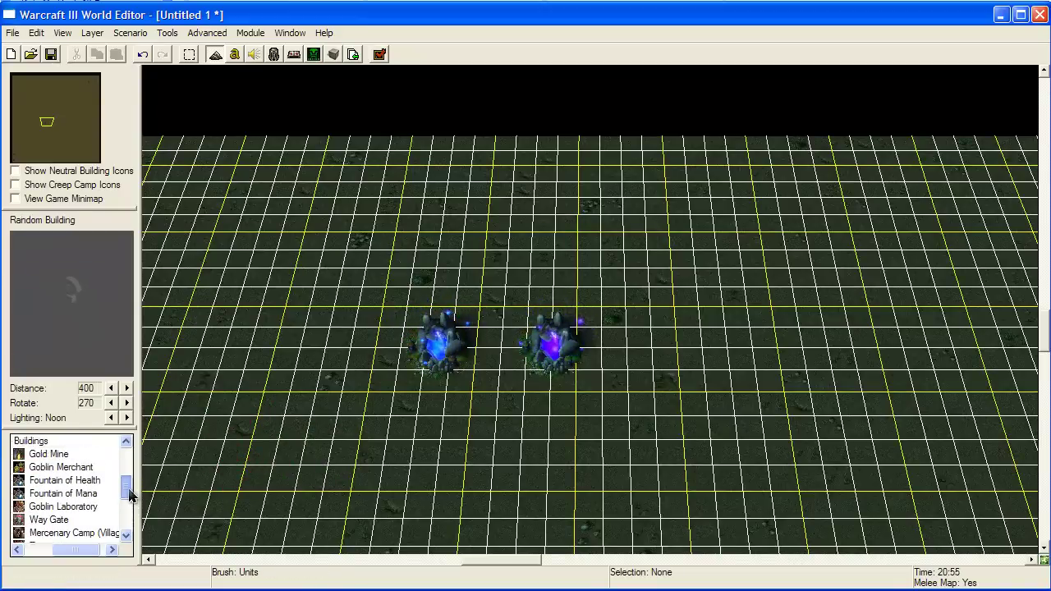
# Choose the Goblin Merchant from the neutral buildings and place one in the map's northwest corner area
pyautogui.click(68, 483)
pyautogui.click(69, 495)
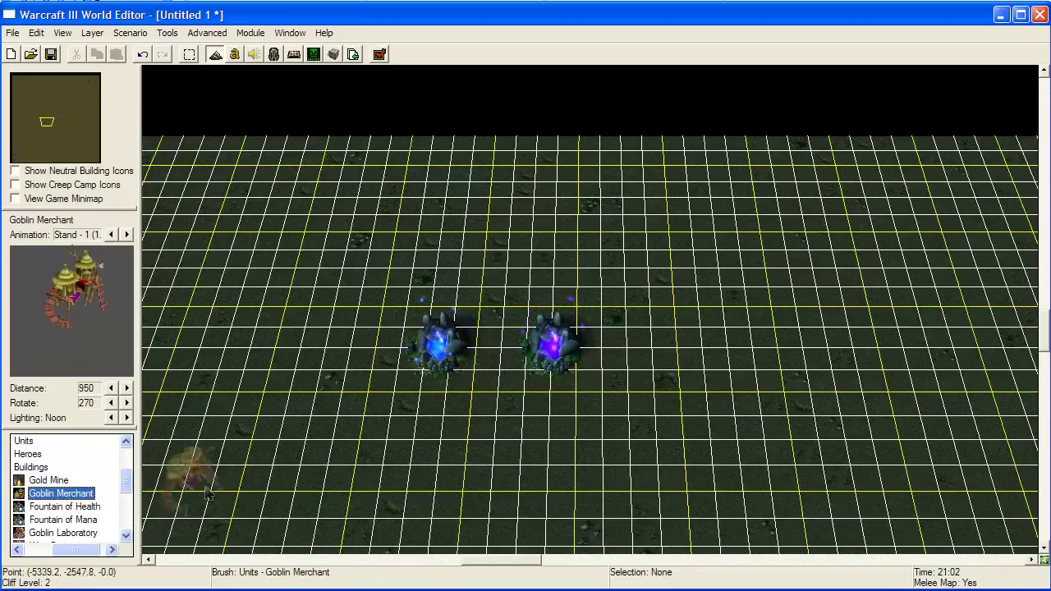
pyautogui.moveTo(286, 465); pyautogui.dragTo(345, 345, button='right')
pyautogui.scroll(-1, 591, 457)
pyautogui.moveTo(673, 485); pyautogui.dragTo(493, 329, button='right')
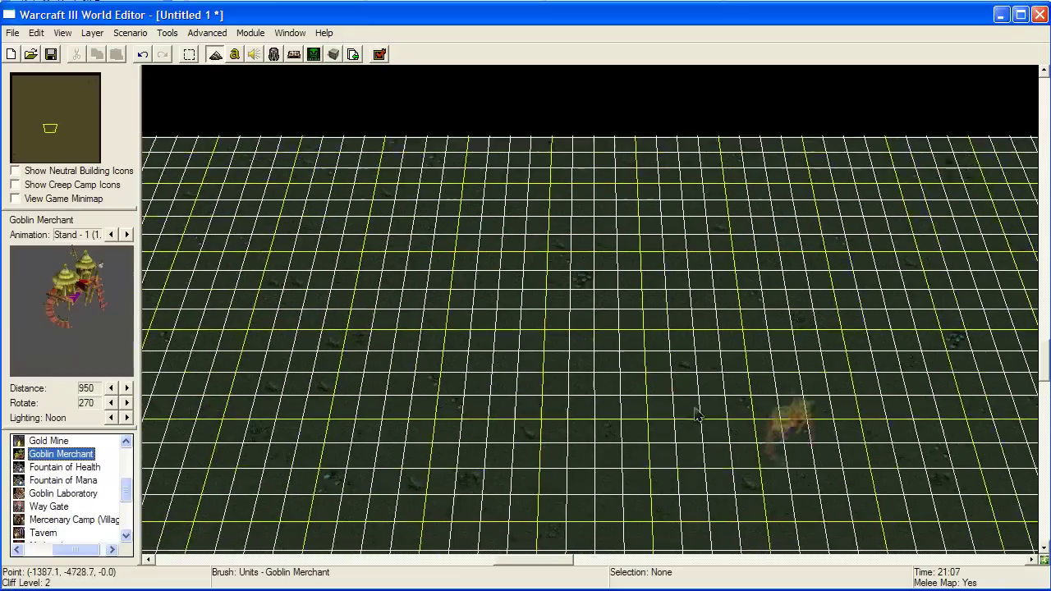
pyautogui.moveTo(771, 435); pyautogui.dragTo(394, 388, button='right')
pyautogui.moveTo(82, 156); pyautogui.dragTo(23, 90)
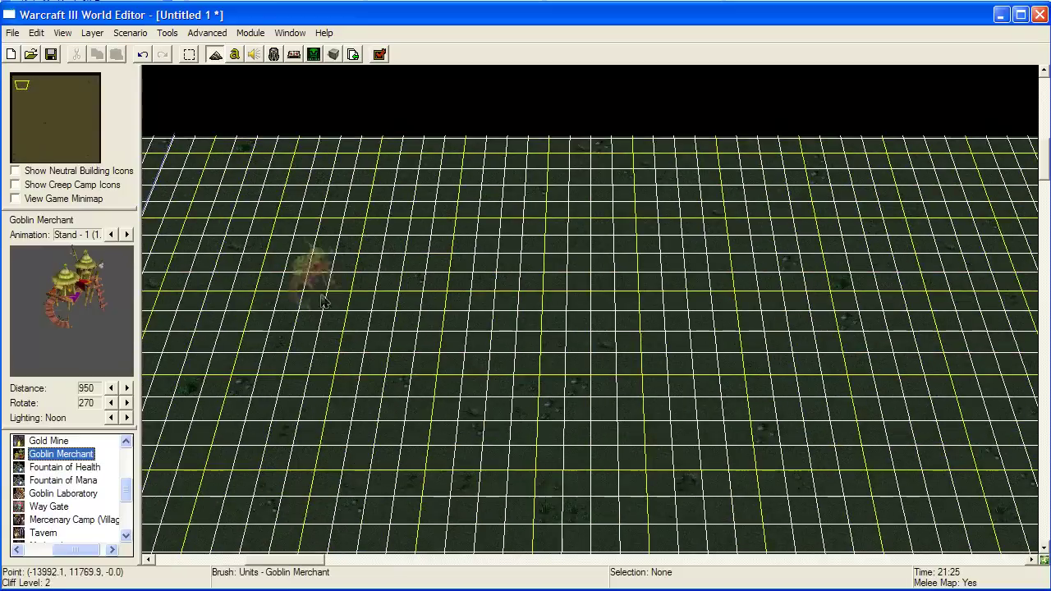
pyautogui.click(332, 299)
# Place a Player 1 Town Hall a short distance east of the gold mine nearest the map's southwest corner
pyautogui.moveTo(33, 106); pyautogui.dragTo(23, 178)
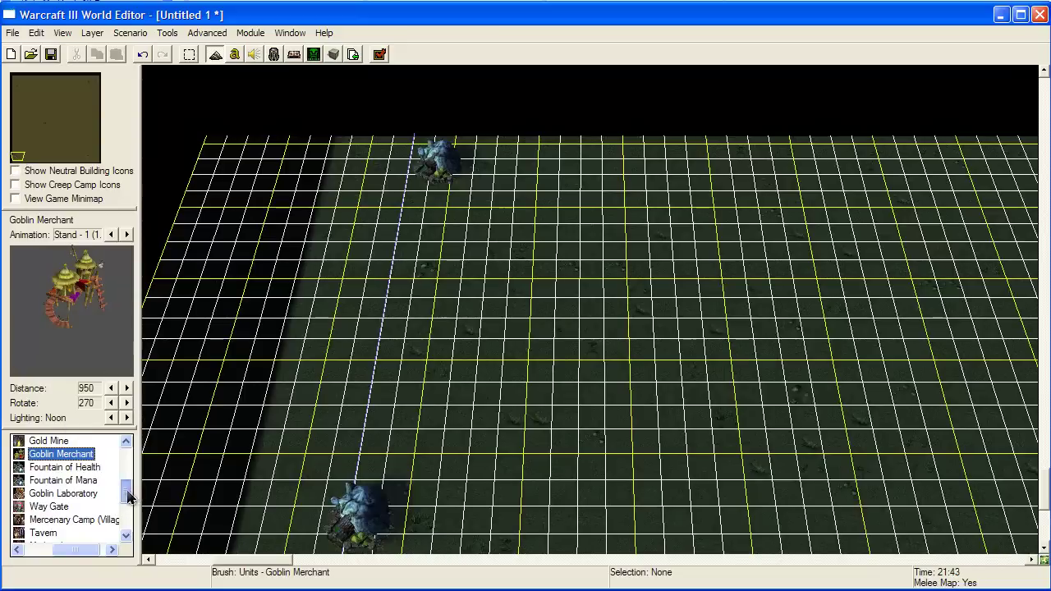
pyautogui.moveTo(128, 495); pyautogui.dragTo(129, 458)
pyautogui.moveTo(82, 556); pyautogui.dragTo(43, 554)
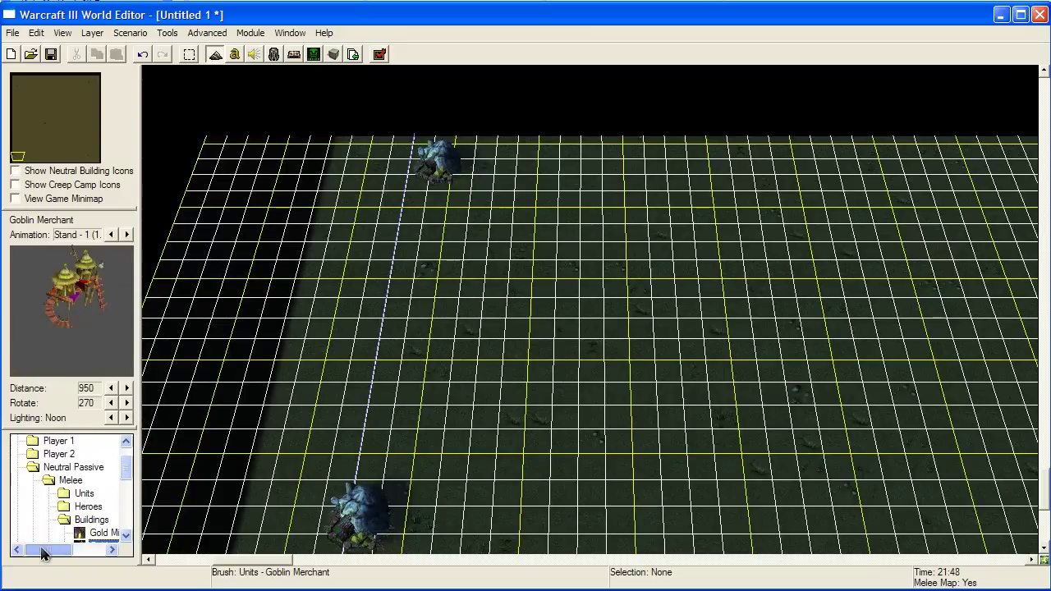
pyautogui.click(59, 481)
pyautogui.click(69, 463)
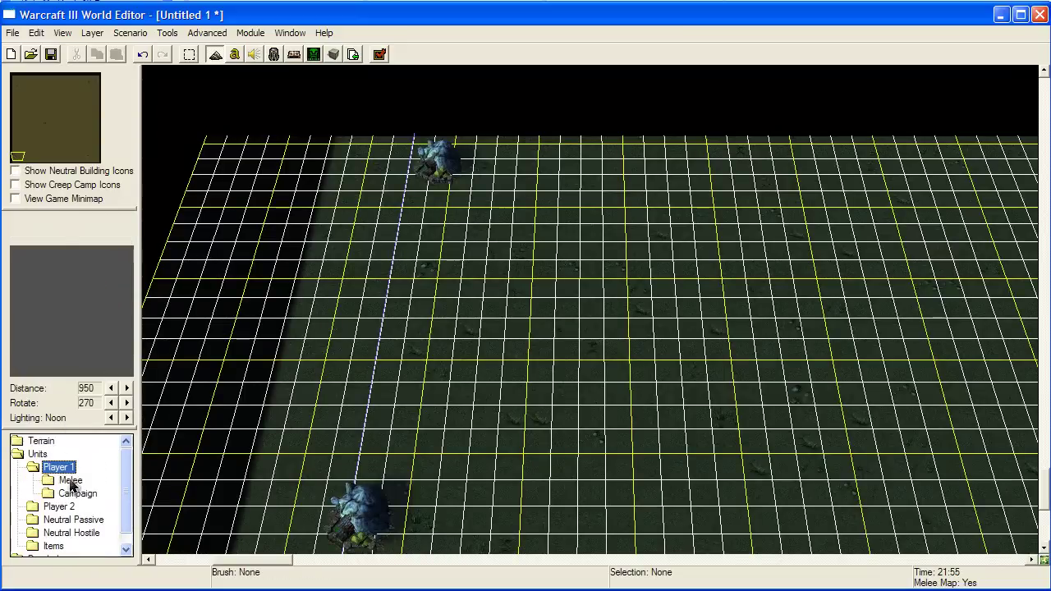
pyautogui.doubleClick(69, 483)
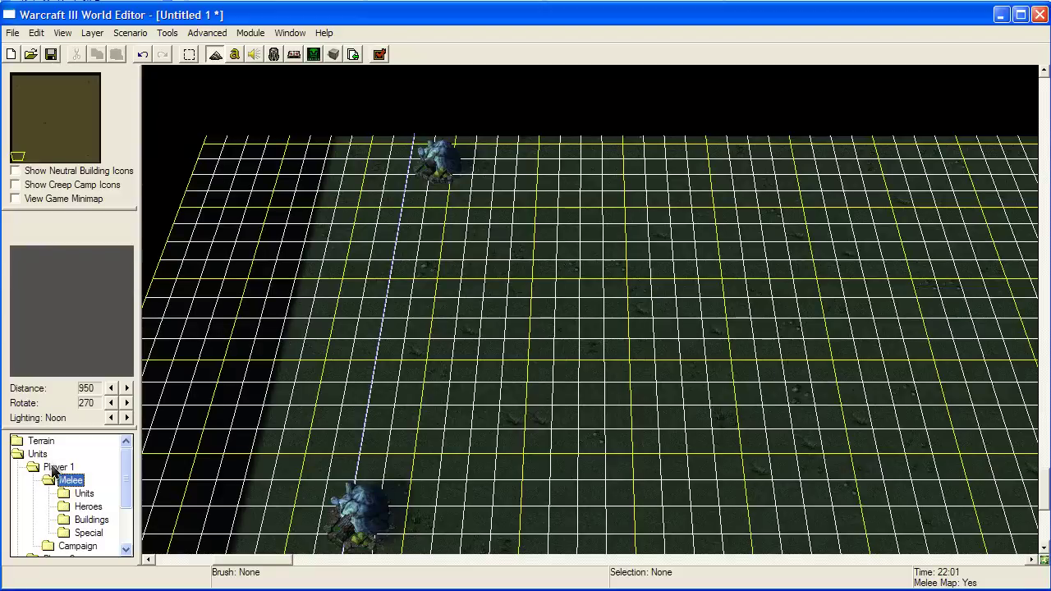
pyautogui.doubleClick(79, 522)
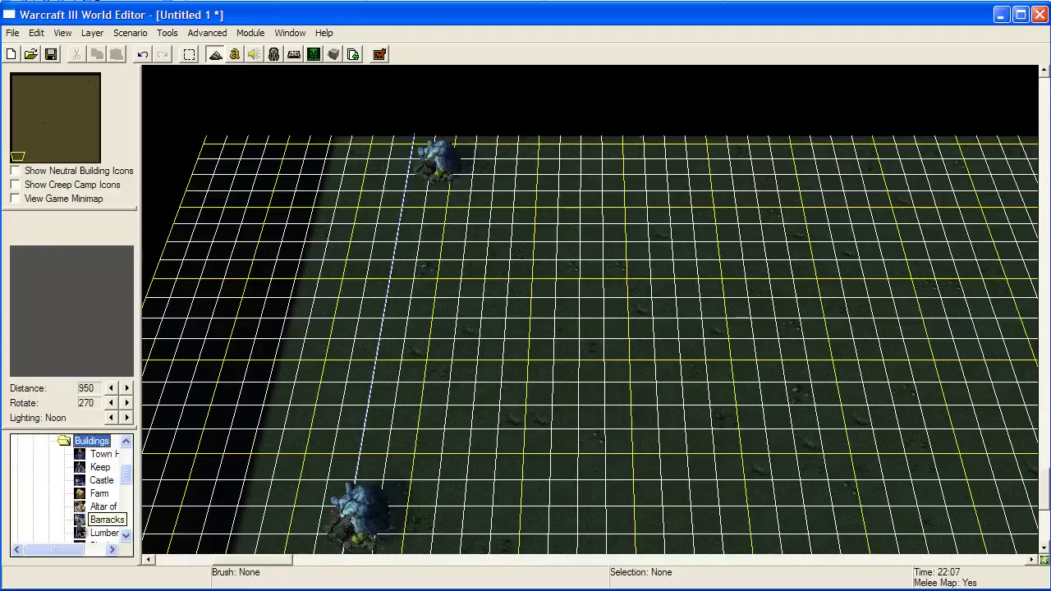
pyautogui.click(98, 455)
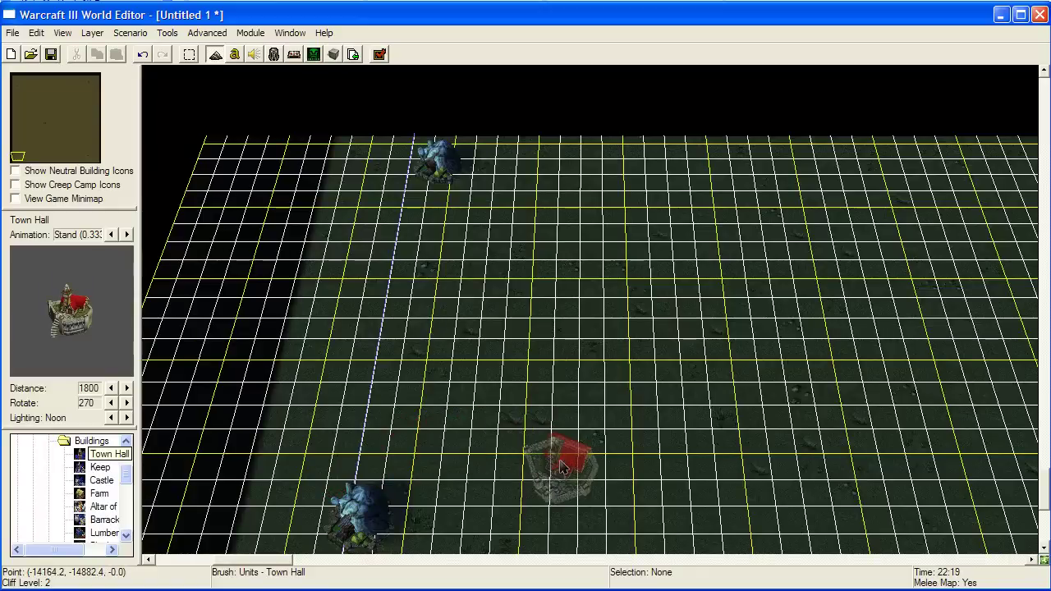
pyautogui.click(564, 468)
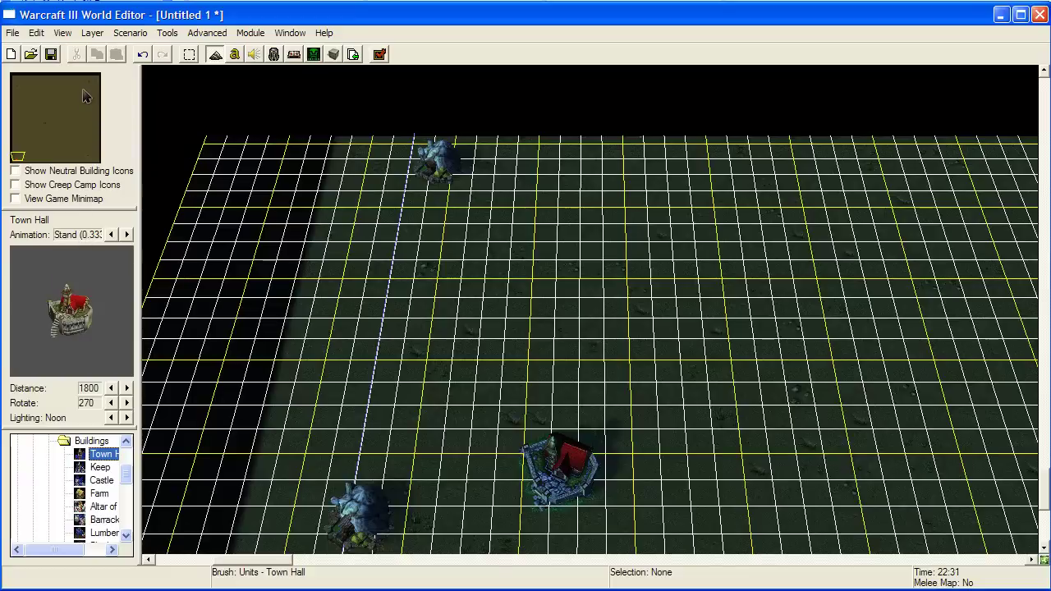
# Collapse the Player 1 unit categories and expand the Player 2 category
pyautogui.scroll(2, 123, 477)
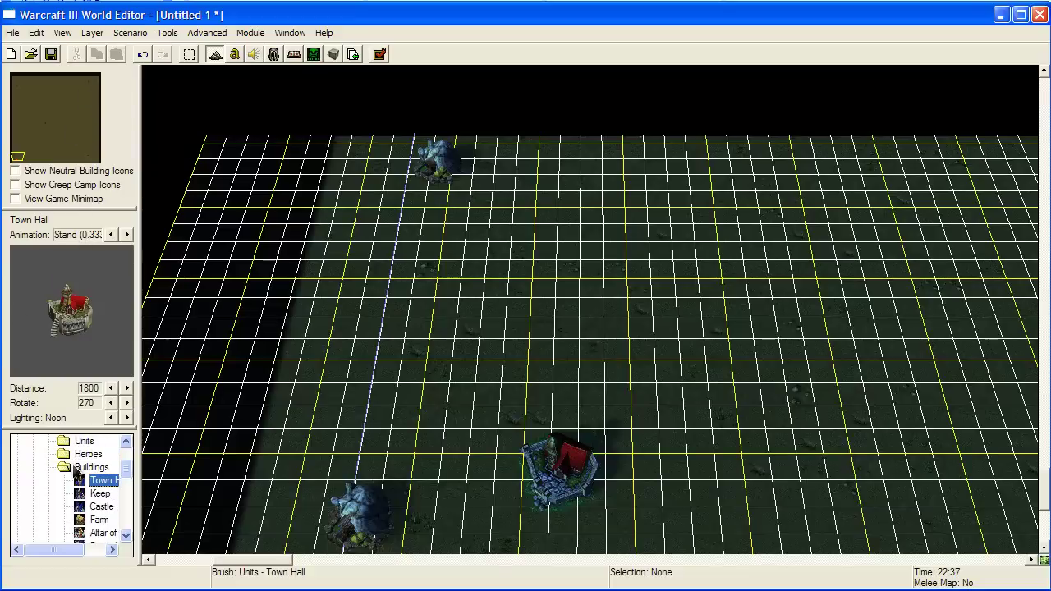
pyautogui.doubleClick(82, 468)
pyautogui.scroll(2, 74, 485)
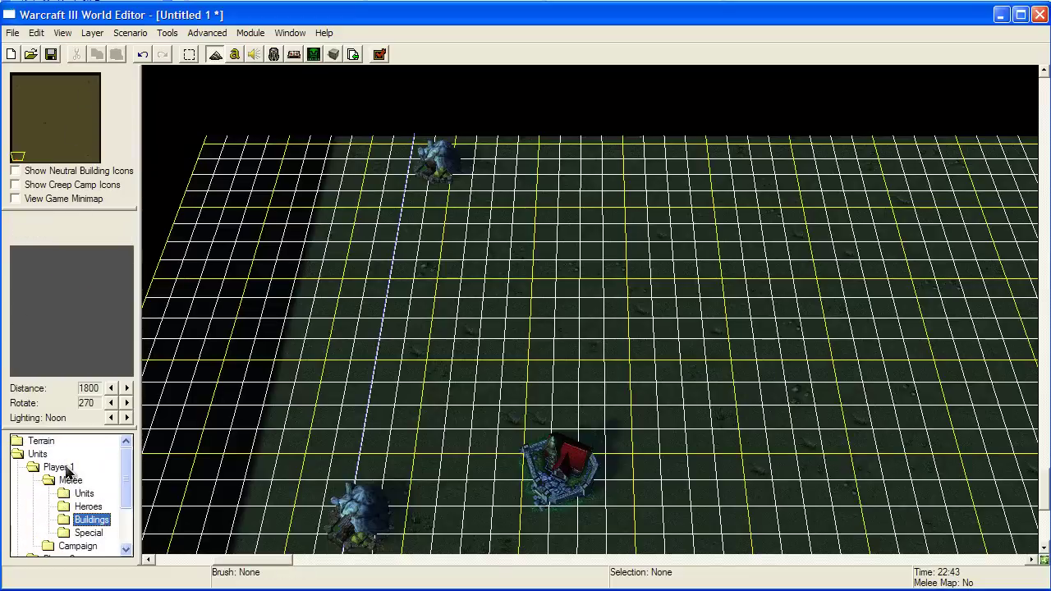
pyautogui.doubleClick(66, 467)
pyautogui.doubleClick(61, 480)
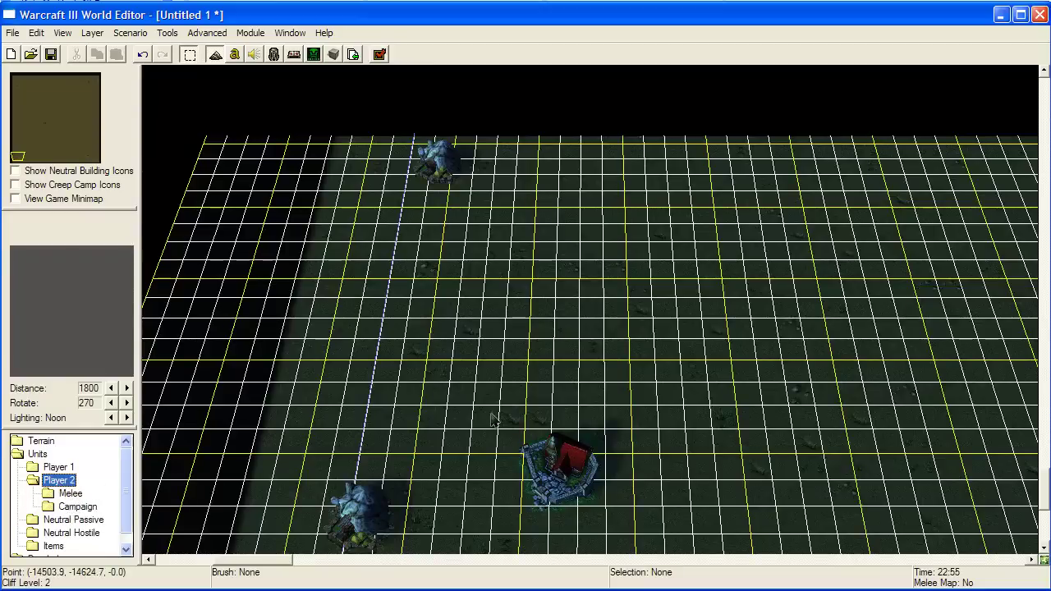
# Place a Player 2 Town Hall northwest of the gold mine in the map's northeast corner and collapse the Buildings category
pyautogui.moveTo(552, 484); pyautogui.dragTo(461, 426, button='right')
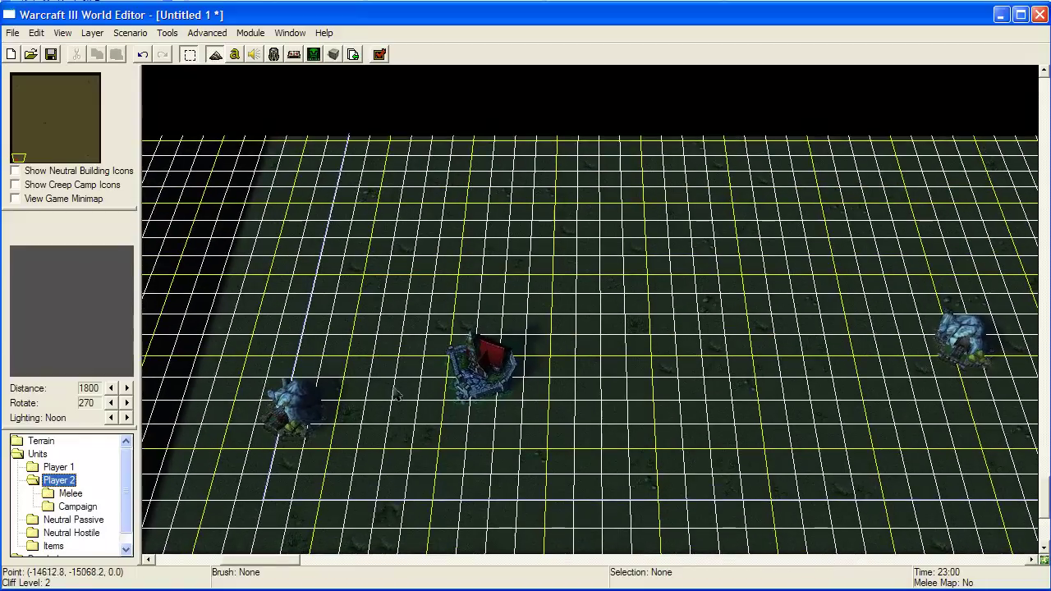
pyautogui.moveTo(458, 364); pyautogui.dragTo(271, 410, button='right')
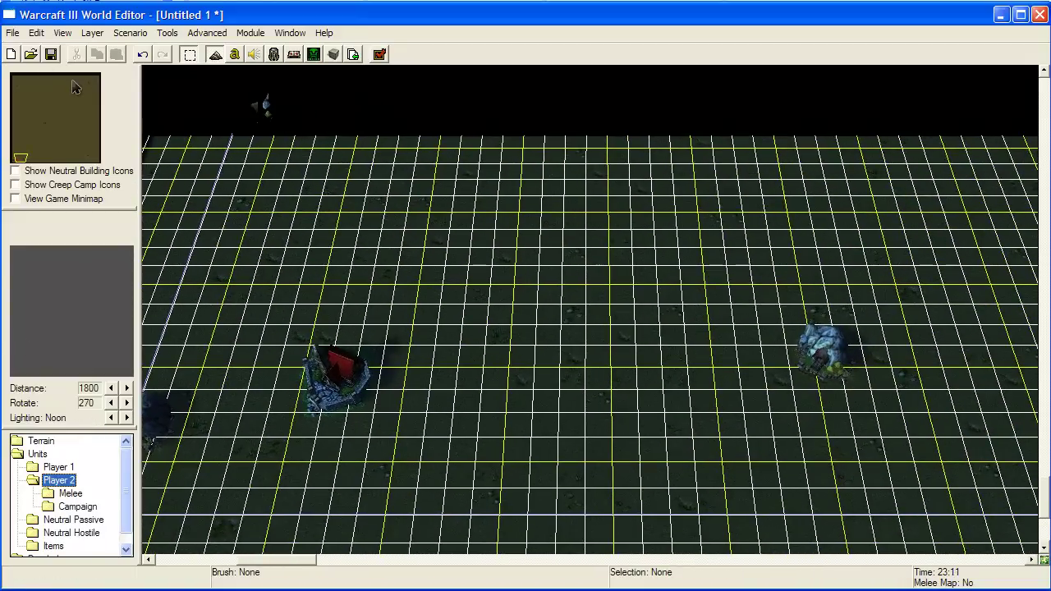
pyautogui.moveTo(73, 87); pyautogui.dragTo(97, 80)
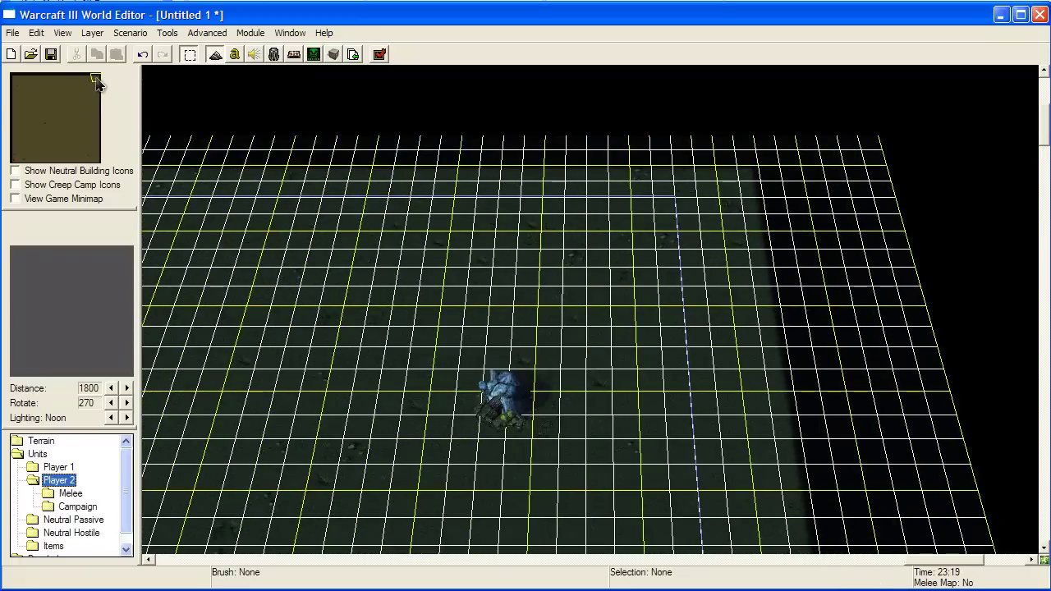
pyautogui.doubleClick(71, 493)
pyautogui.doubleClick(87, 533)
pyautogui.click(103, 454)
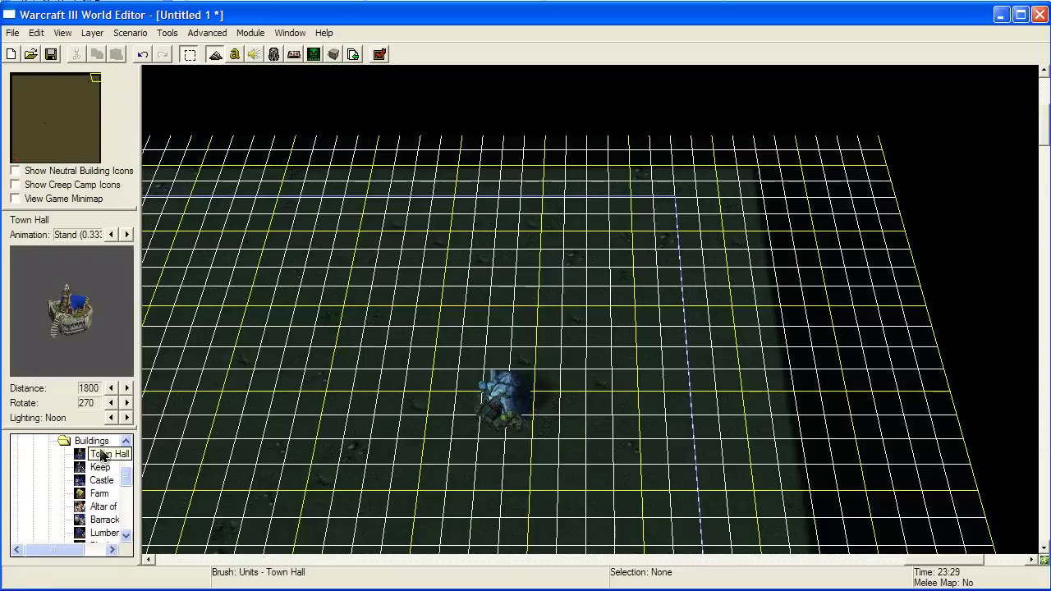
pyautogui.click(398, 267)
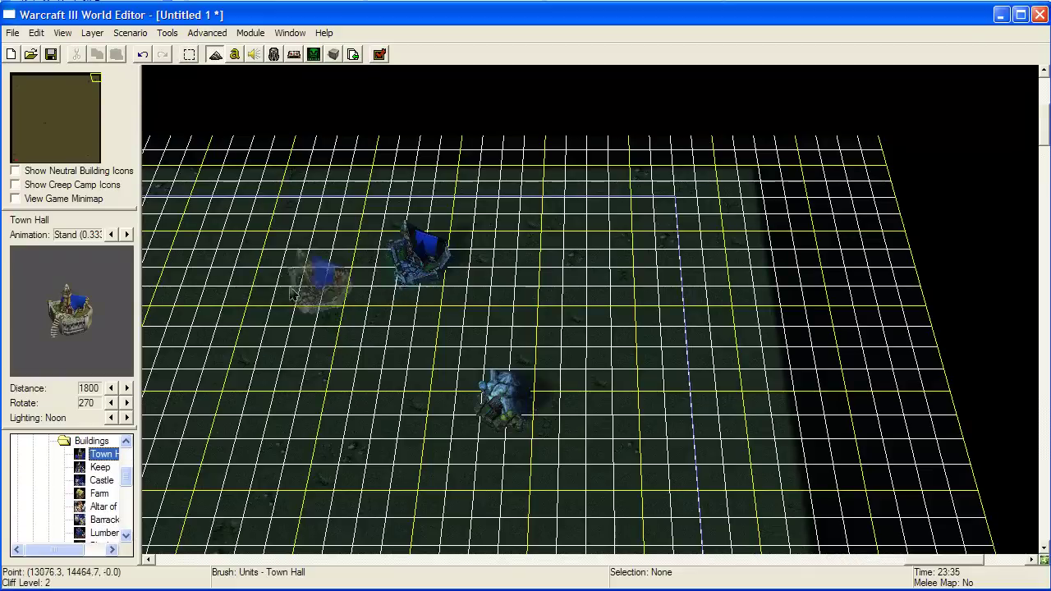
pyautogui.doubleClick(83, 442)
pyautogui.moveTo(450, 327)
pyautogui.mouseDown(button='right')
pyautogui.moveTo(468, 279)
pyautogui.moveTo(524, 307)
pyautogui.mouseUp(button='right')
pyautogui.moveTo(419, 426)
pyautogui.mouseDown(button='right')
pyautogui.moveTo(514, 446)
pyautogui.moveTo(526, 388)
pyautogui.moveTo(474, 497)
pyautogui.mouseUp(button='right')
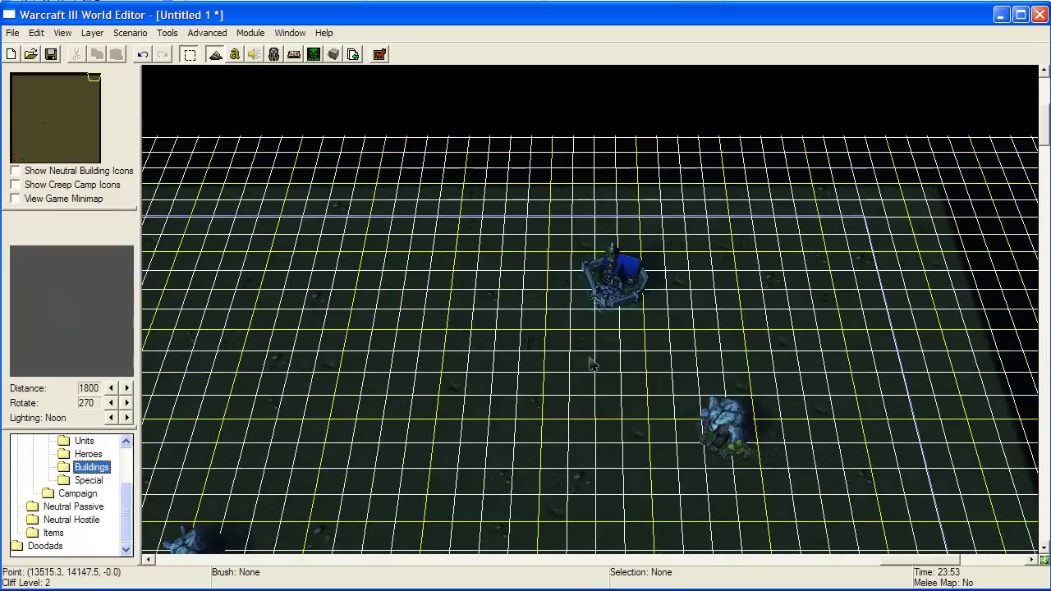
pyautogui.moveTo(591, 362); pyautogui.dragTo(434, 375, button='right')
pyautogui.moveTo(369, 322); pyautogui.dragTo(297, 285, button='right')
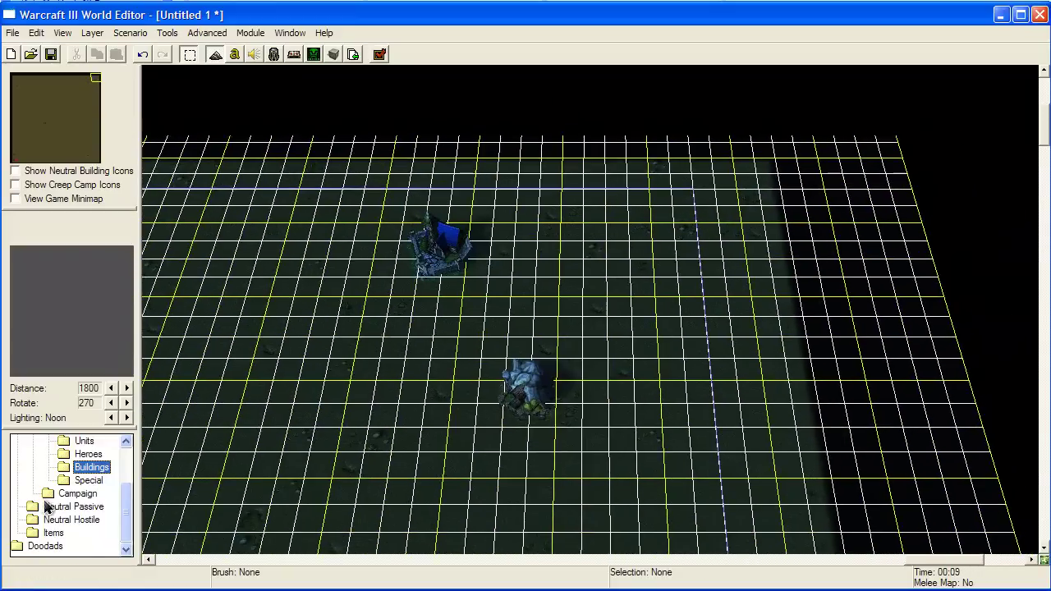
# Choose the Start Location from the Player 2 buildings and place it southeast of the Town Hall in the northeast corner
pyautogui.moveTo(127, 484); pyautogui.dragTo(126, 473)
pyautogui.doubleClick(94, 508)
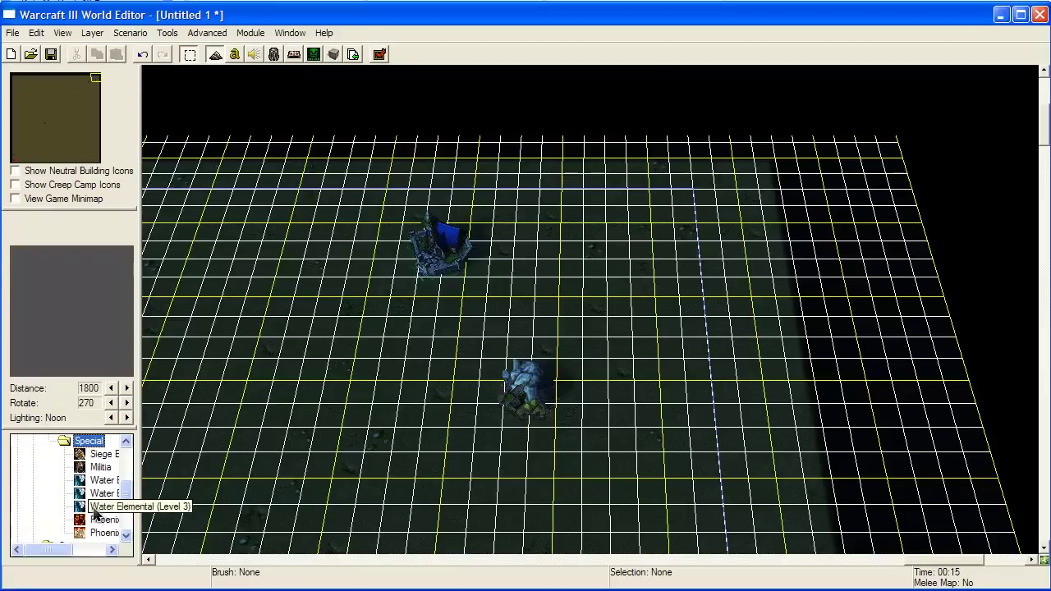
pyautogui.scroll(-1, 129, 490)
pyautogui.scroll(2, 128, 486)
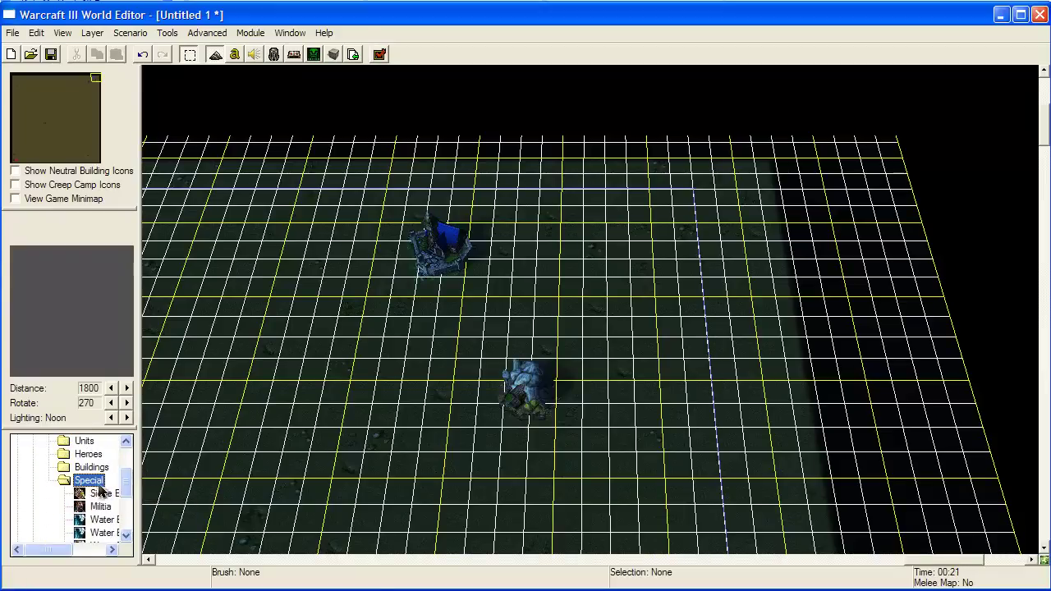
pyautogui.doubleClick(98, 483)
pyautogui.doubleClick(96, 469)
pyautogui.moveTo(124, 477)
pyautogui.mouseDown()
pyautogui.moveTo(126, 514)
pyautogui.moveTo(133, 466)
pyautogui.moveTo(133, 502)
pyautogui.moveTo(129, 466)
pyautogui.moveTo(129, 493)
pyautogui.mouseUp()
pyautogui.click(105, 493)
pyautogui.click(630, 297)
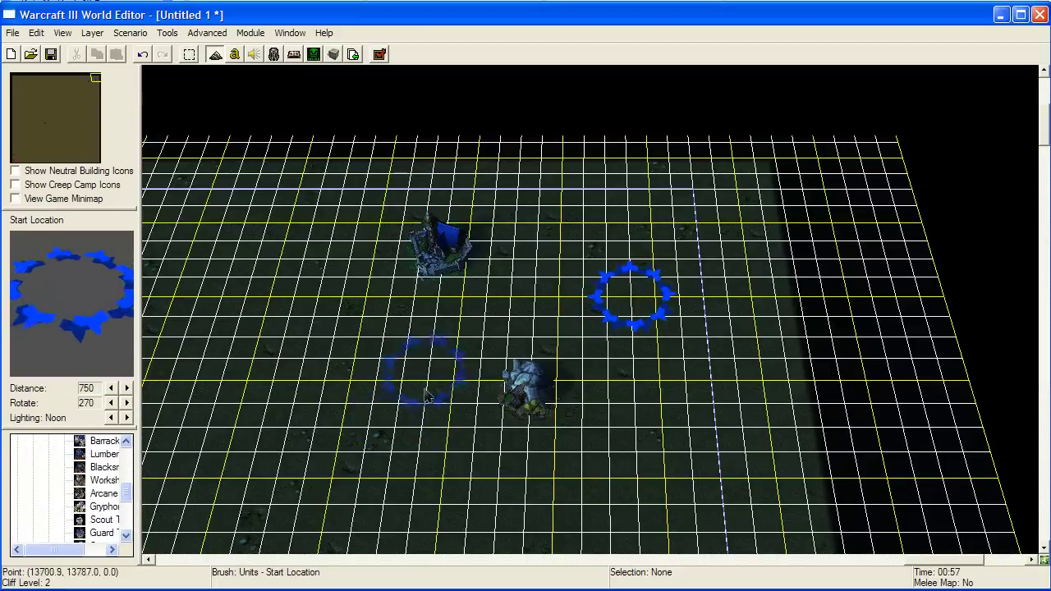
# Go to the Player 1 base in the southwest corner and expand the Player 1 melee Buildings category
pyautogui.moveTo(426, 396); pyautogui.dragTo(574, 206, button='right')
pyautogui.moveTo(526, 344); pyautogui.dragTo(701, 179, button='right')
pyautogui.click(18, 158)
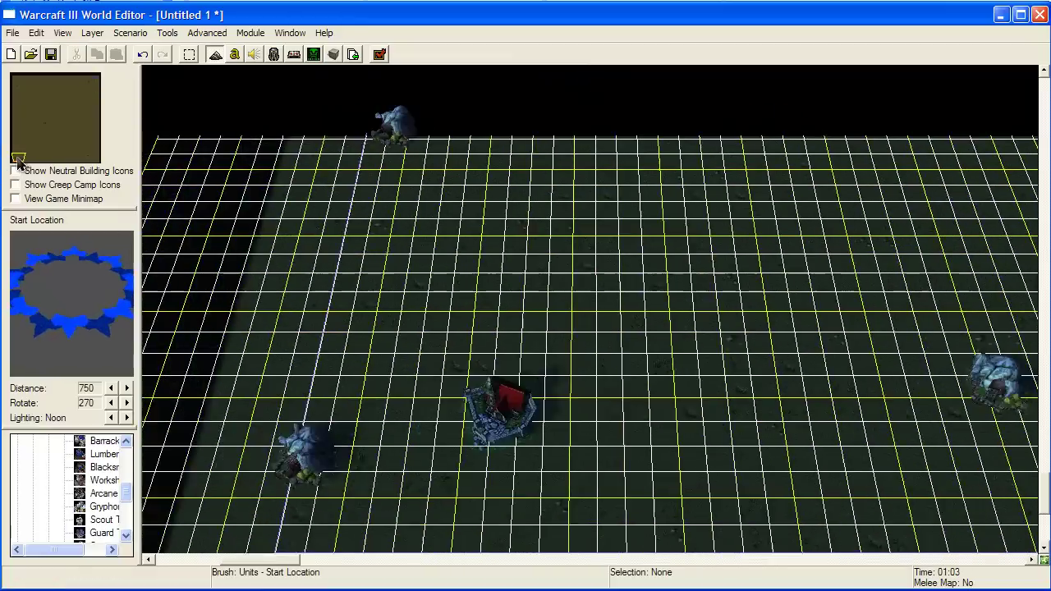
pyautogui.click(17, 159)
pyautogui.moveTo(125, 500); pyautogui.dragTo(129, 438)
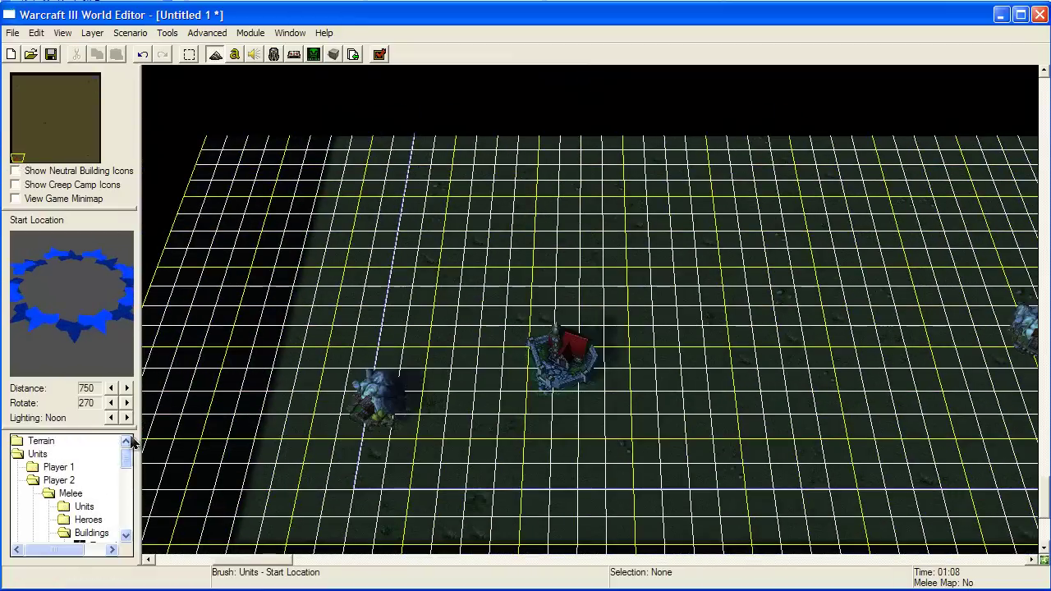
pyautogui.click(63, 468)
pyautogui.click(79, 482)
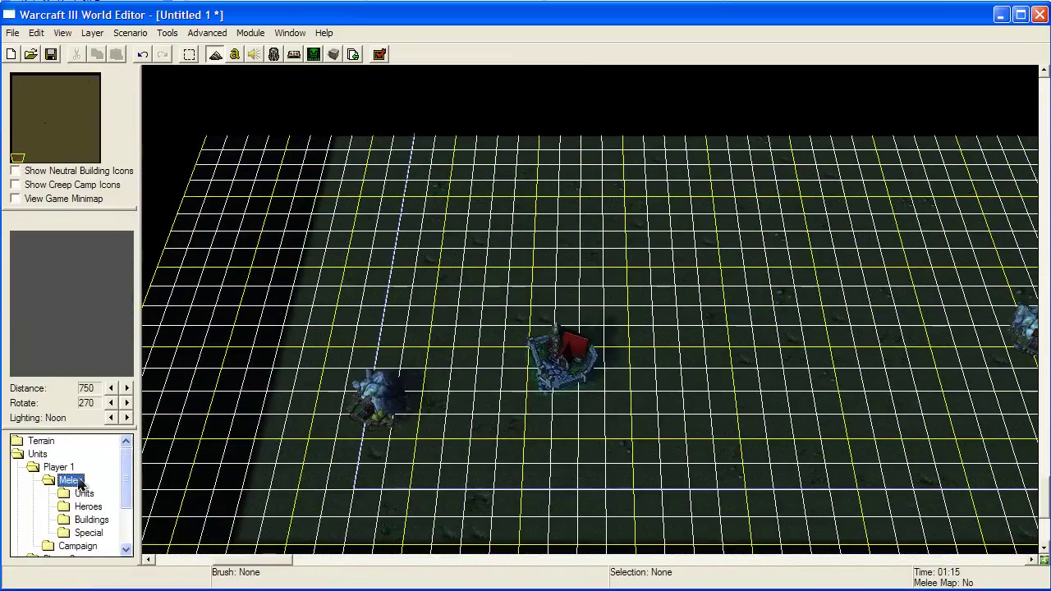
pyautogui.click(88, 521)
# Choose the Player 1 Start Location and try placing it a short distance southeast of the red Town Hall
pyautogui.moveTo(125, 480); pyautogui.dragTo(129, 512)
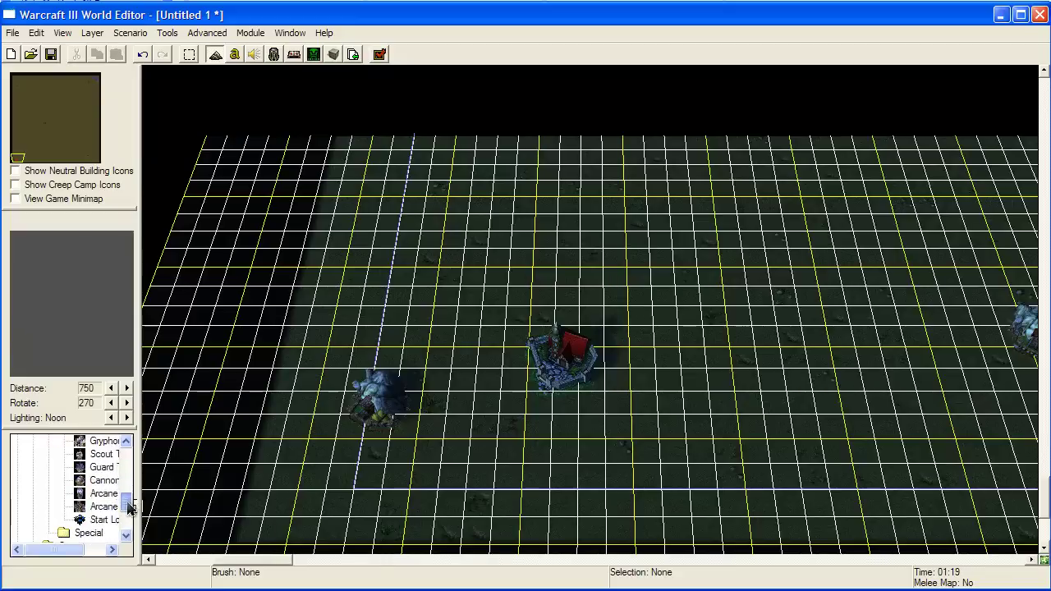
pyautogui.scroll(-1, 103, 501)
pyautogui.click(103, 507)
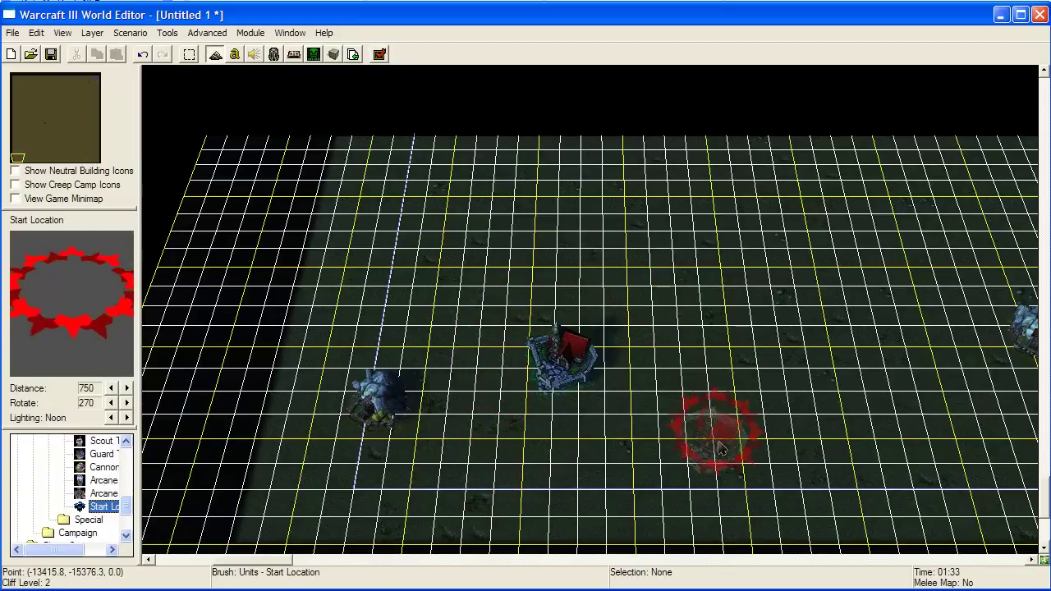
pyautogui.click(713, 429)
# Undo the Start Location and Town Hall placements, and place the Player 1 Start Location just east of the southwest corner's gold mine
pyautogui.moveTo(542, 404); pyautogui.dragTo(347, 402, button='right')
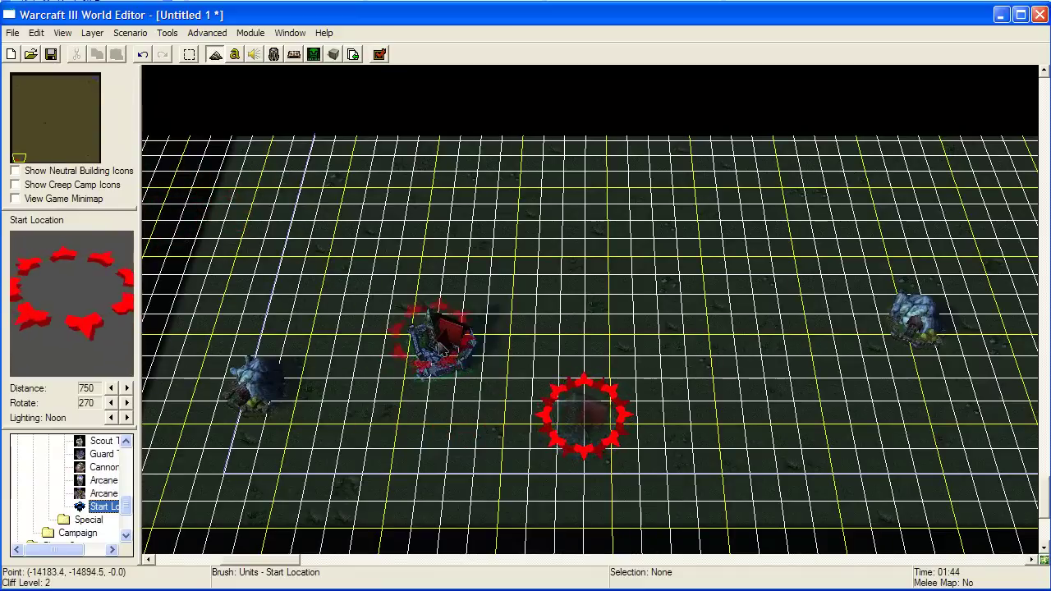
pyautogui.press('Up')
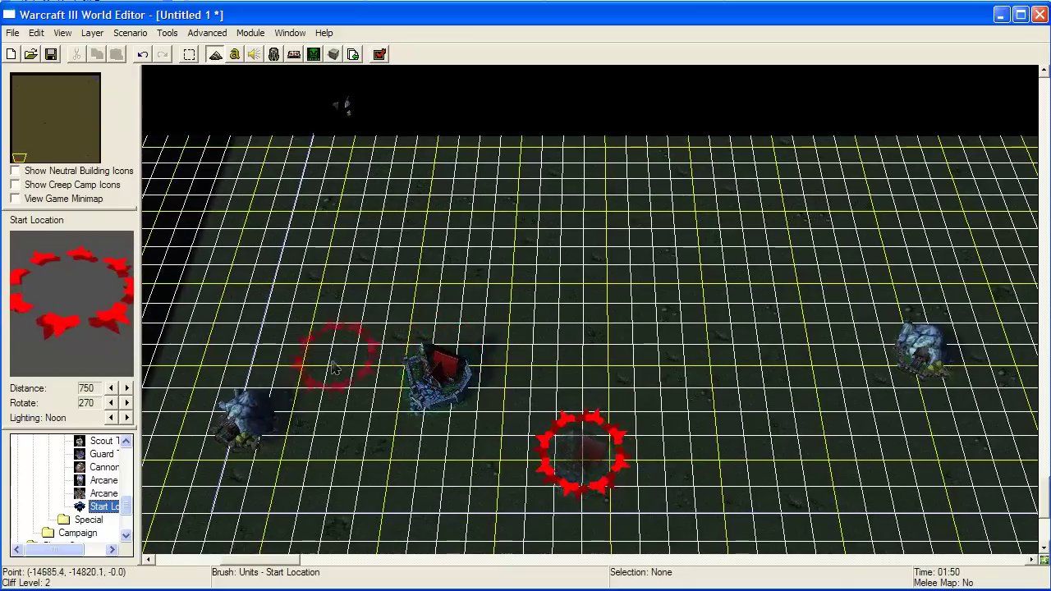
pyautogui.hotkey('ctrl', 'z')
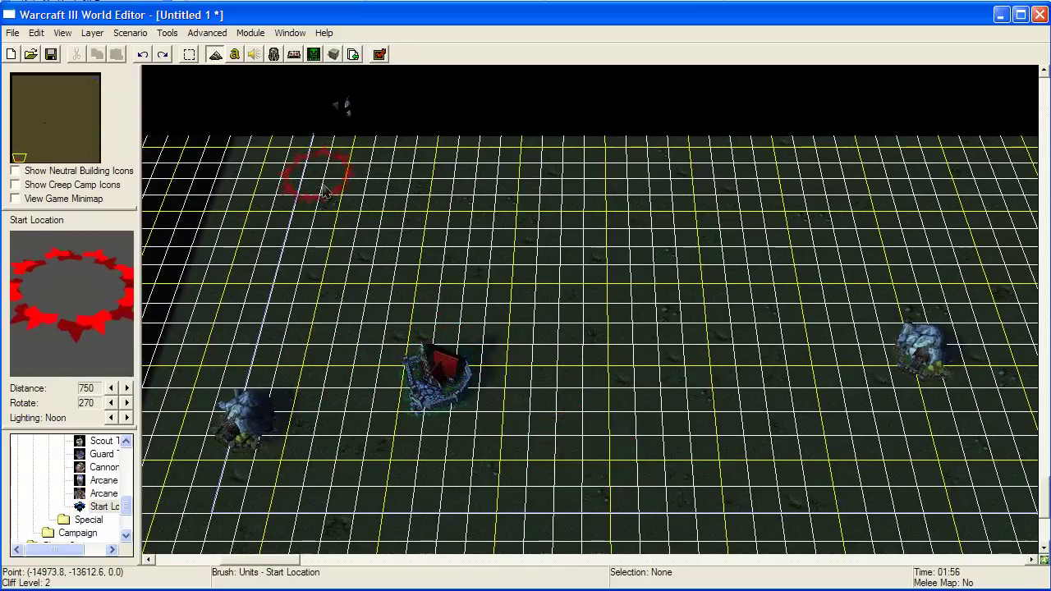
pyautogui.hotkey('ctrl', 'z')
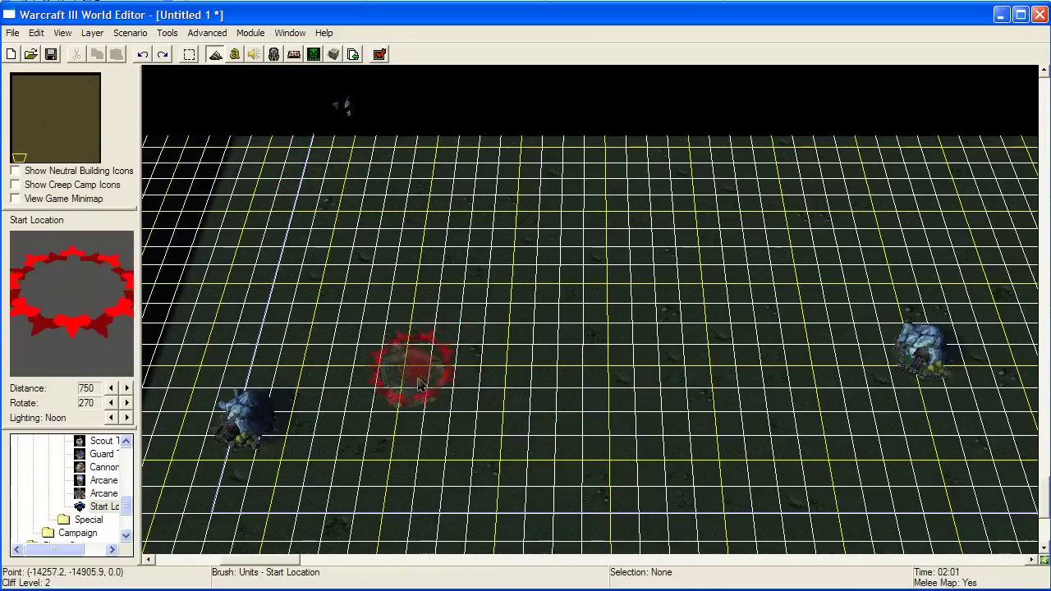
pyautogui.click(427, 398)
# Go to the northeast corner, collapse the Player 1 category and expand the Player 2 melee Buildings category
pyautogui.moveTo(593, 284); pyautogui.dragTo(367, 459, button='right')
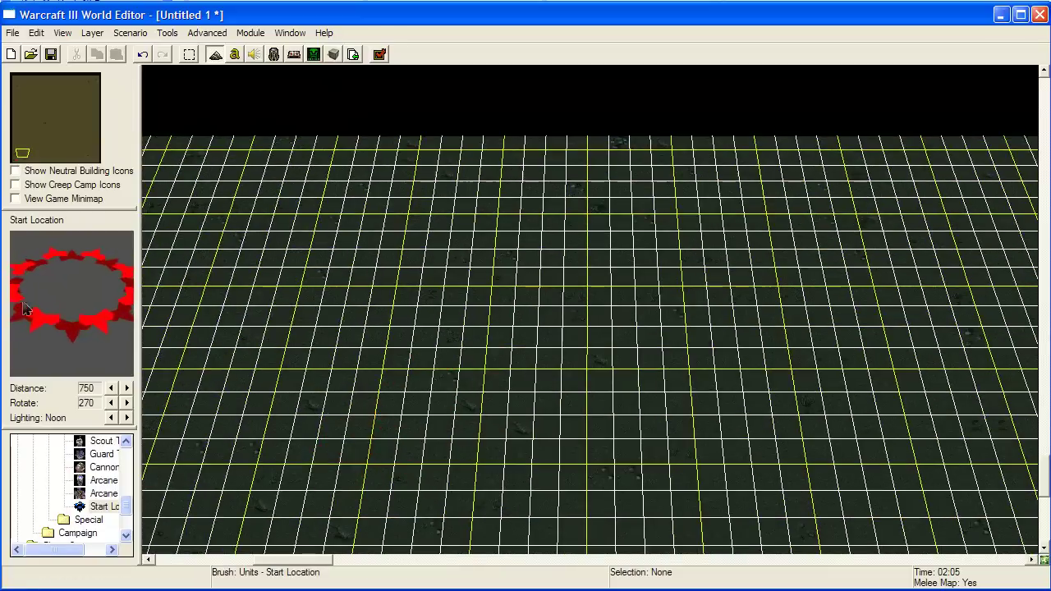
pyautogui.click(94, 85)
pyautogui.moveTo(95, 84); pyautogui.dragTo(96, 85)
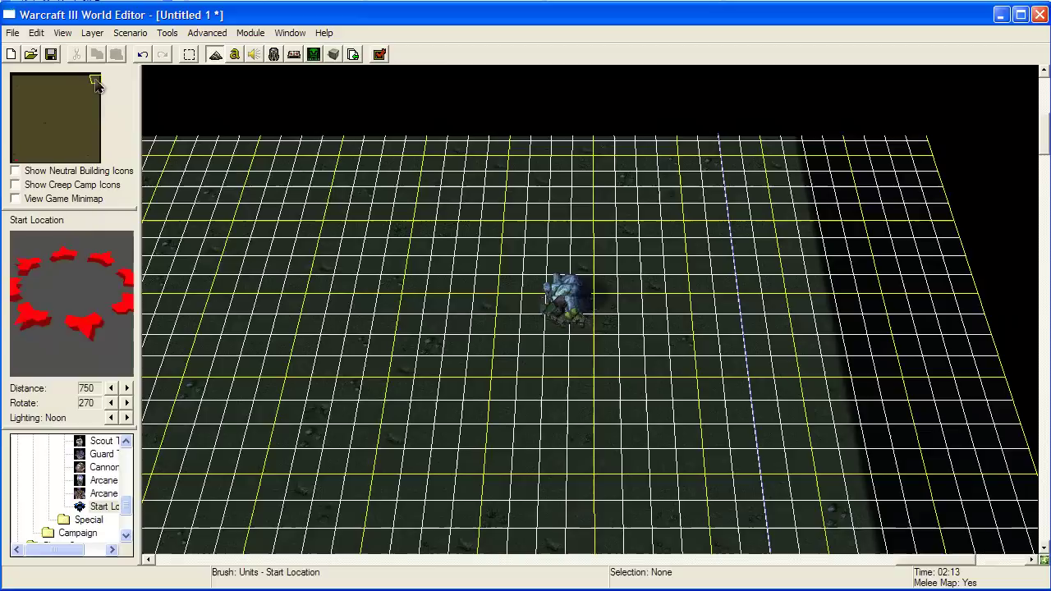
pyautogui.moveTo(125, 513); pyautogui.dragTo(138, 462)
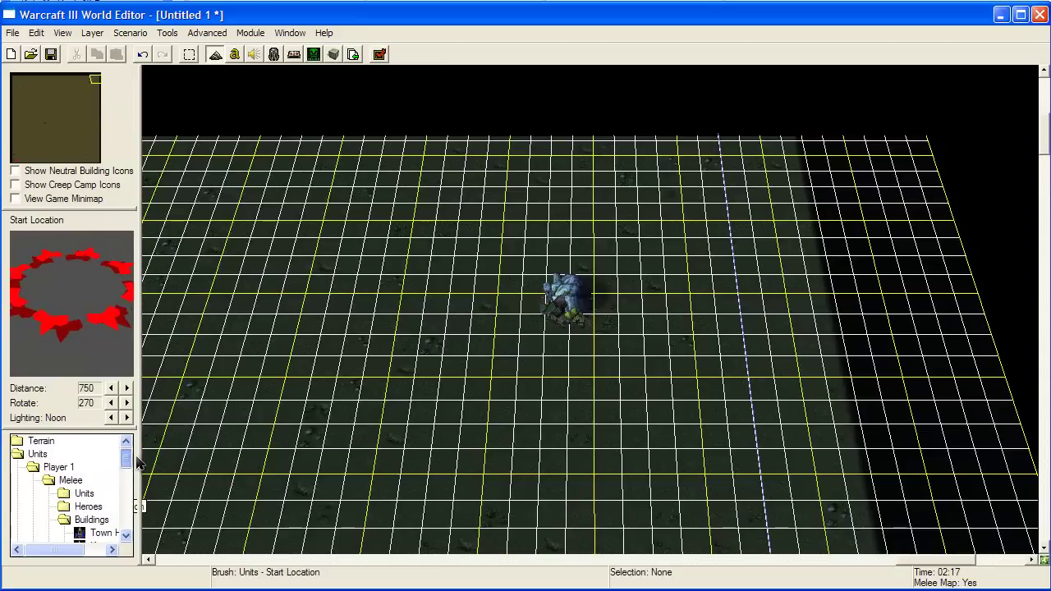
pyautogui.doubleClick(59, 467)
pyautogui.doubleClick(59, 481)
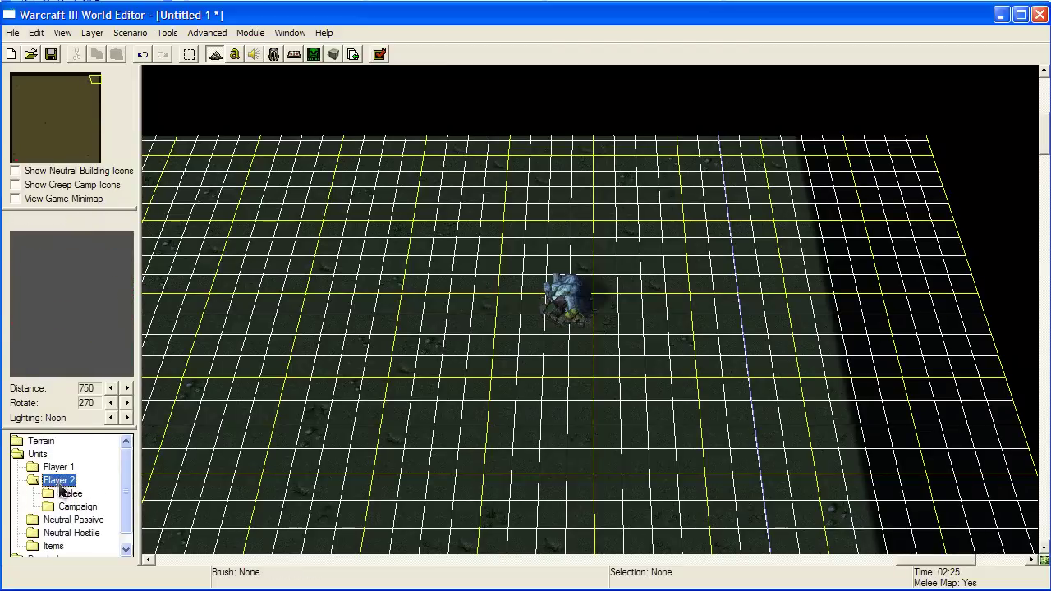
pyautogui.doubleClick(71, 493)
pyautogui.doubleClick(89, 533)
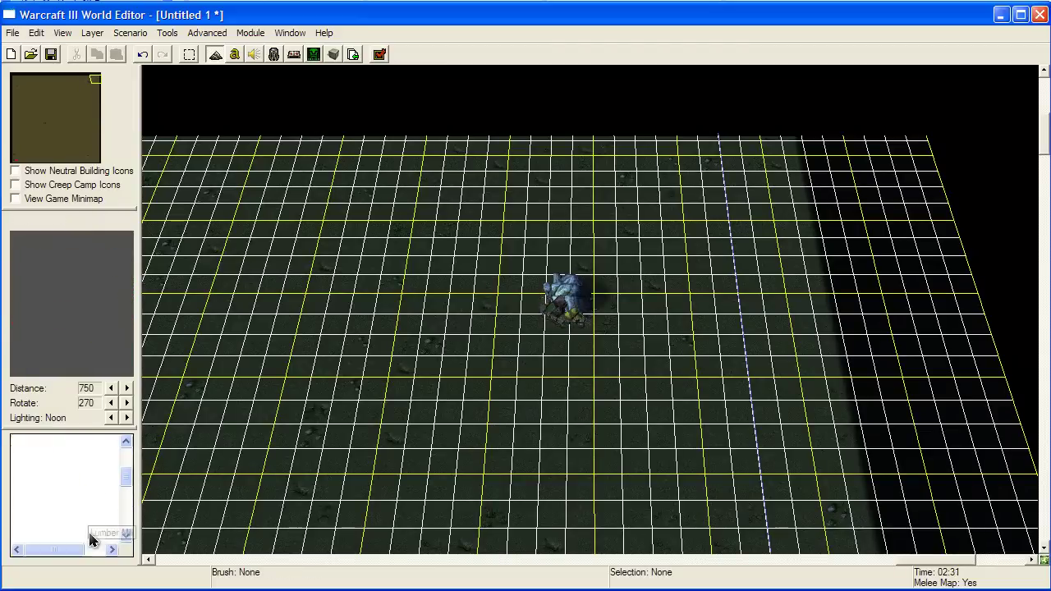
# Choose the Player 2 Start Location and place it a short distance west of the northeast corner's gold mine
pyautogui.moveTo(124, 469); pyautogui.dragTo(126, 507)
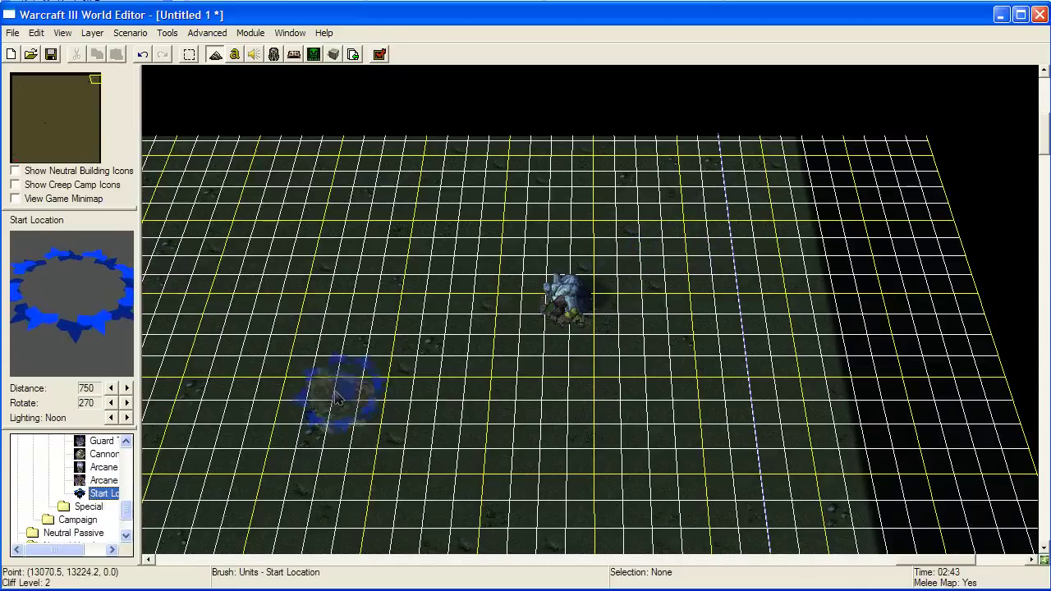
pyautogui.moveTo(329, 374); pyautogui.dragTo(448, 373, button='right')
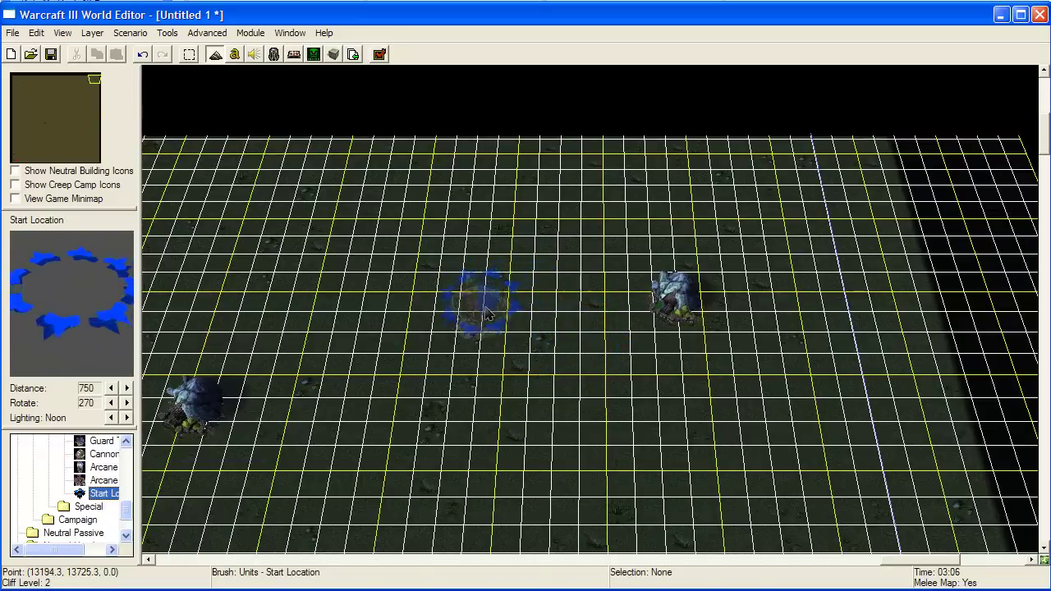
pyautogui.click(497, 305)
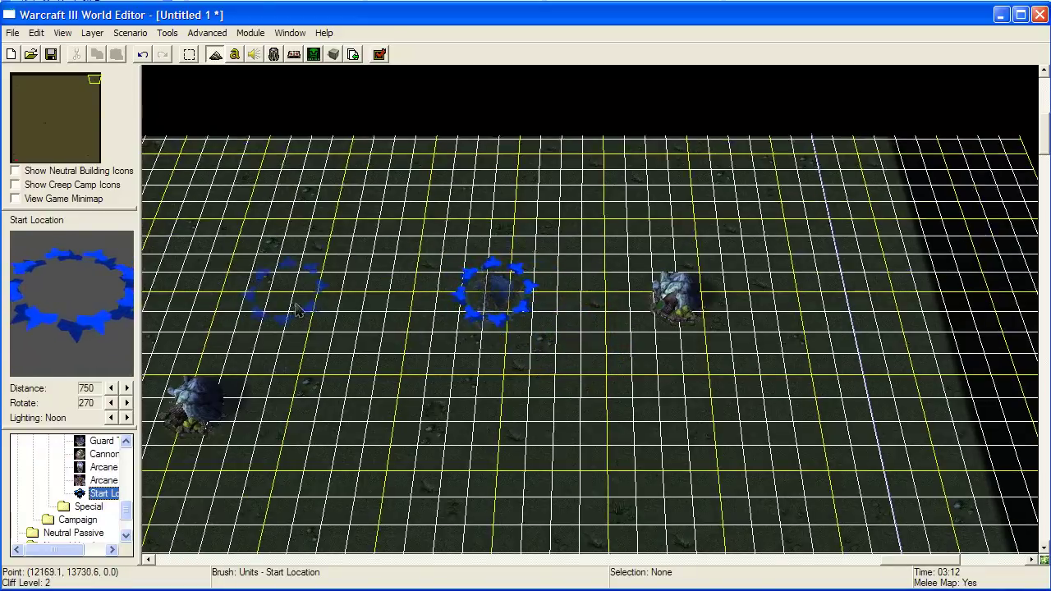
# Return to Player 1's start area in the southwest, open a new Terrain palette and move it to the minimap side
pyautogui.moveTo(246, 534); pyautogui.dragTo(472, 230, button='right')
pyautogui.click(104, 493)
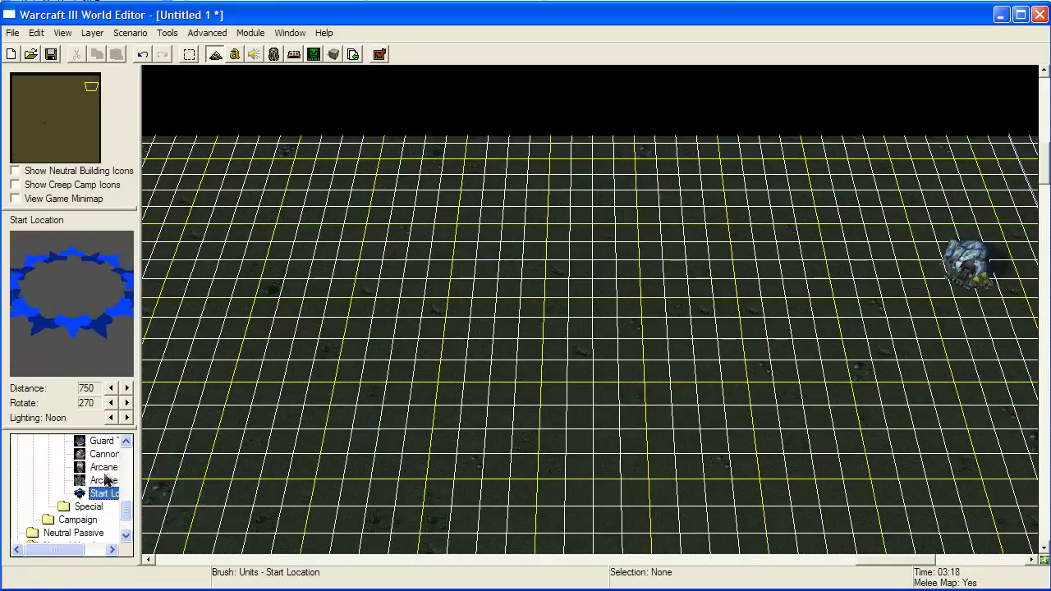
pyautogui.click(17, 159)
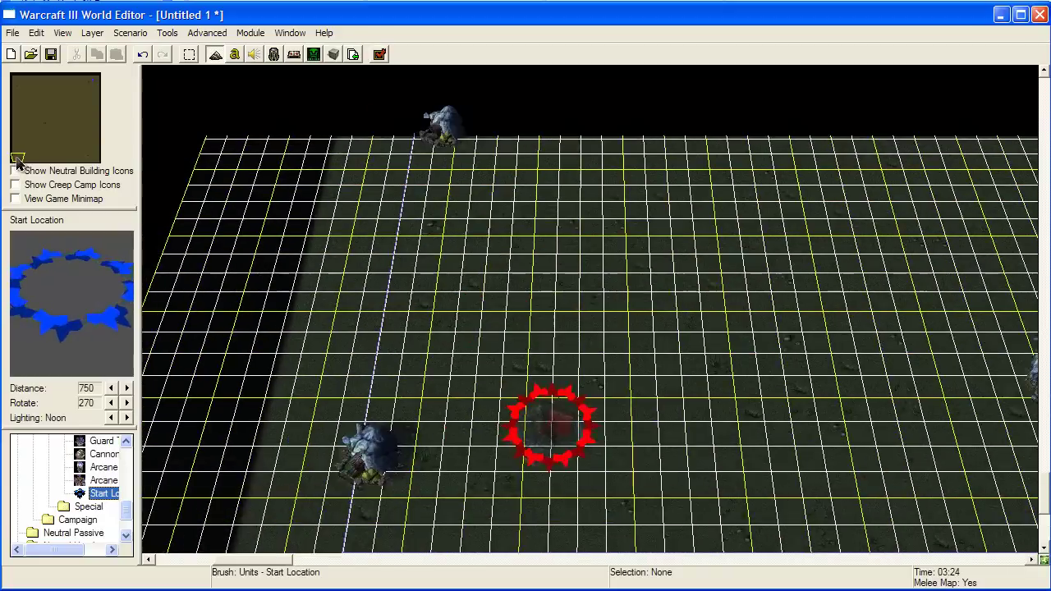
pyautogui.moveTo(17, 158); pyautogui.dragTo(18, 158)
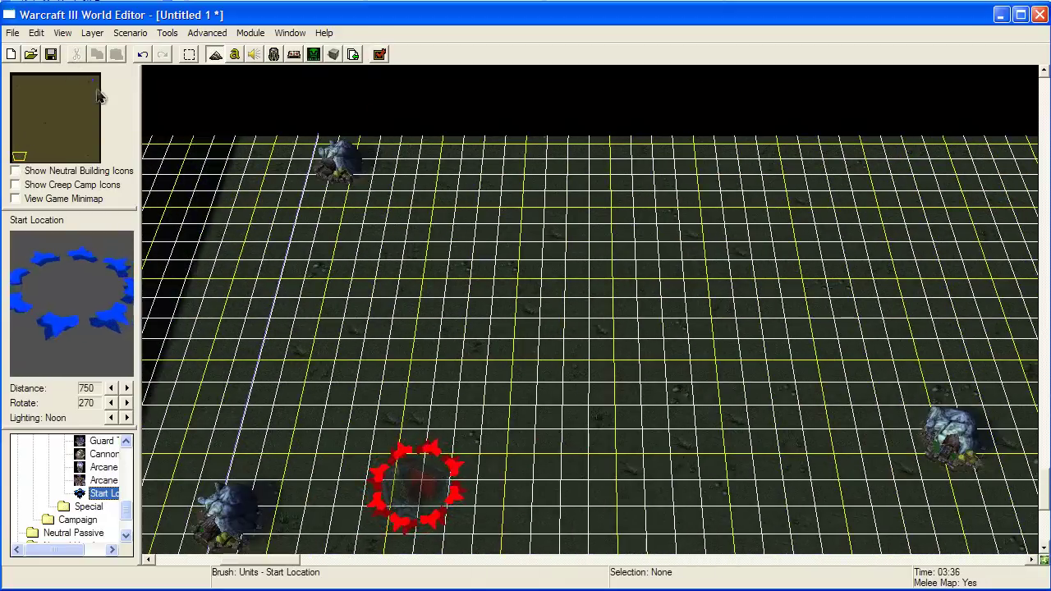
pyautogui.click(248, 33)
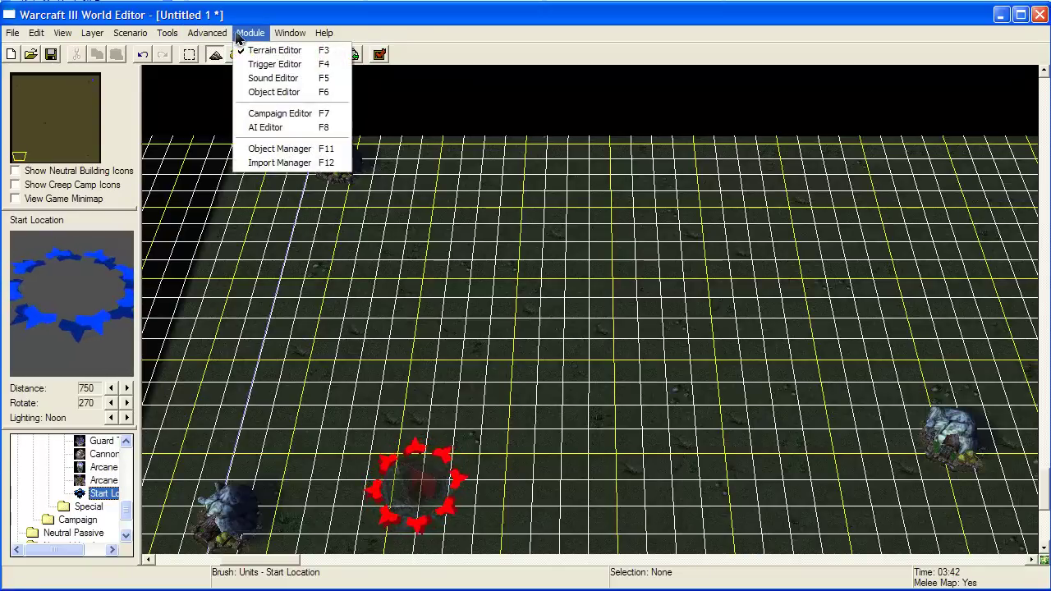
pyautogui.moveTo(294, 36)
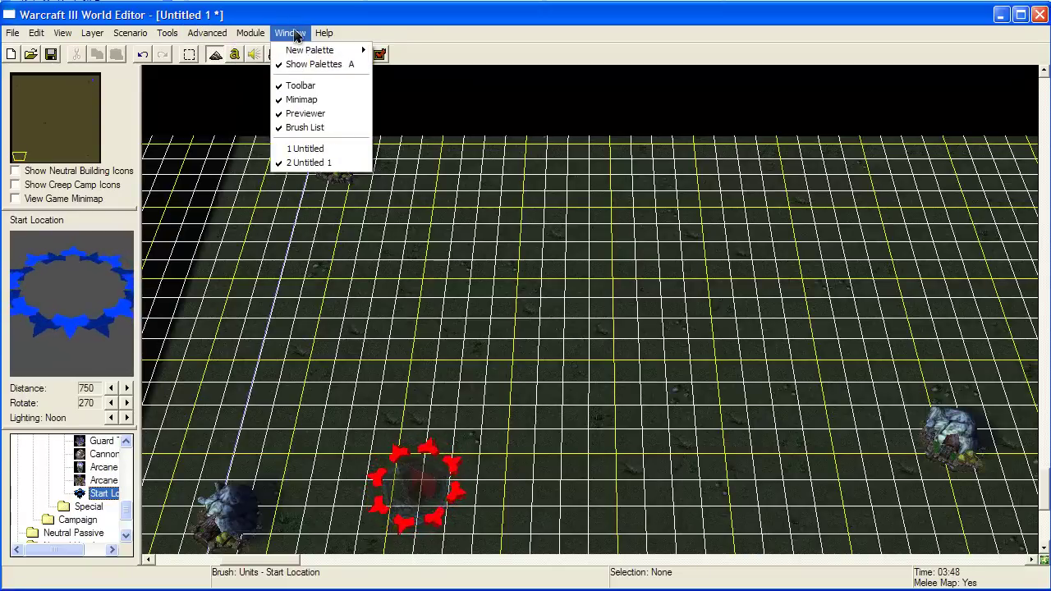
pyautogui.moveTo(291, 56)
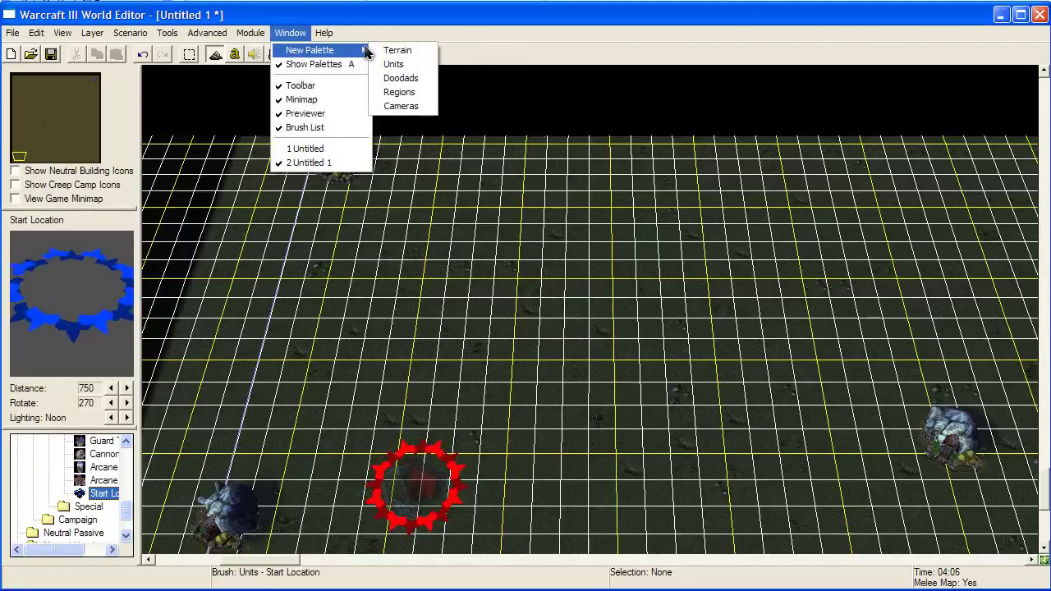
pyautogui.click(387, 51)
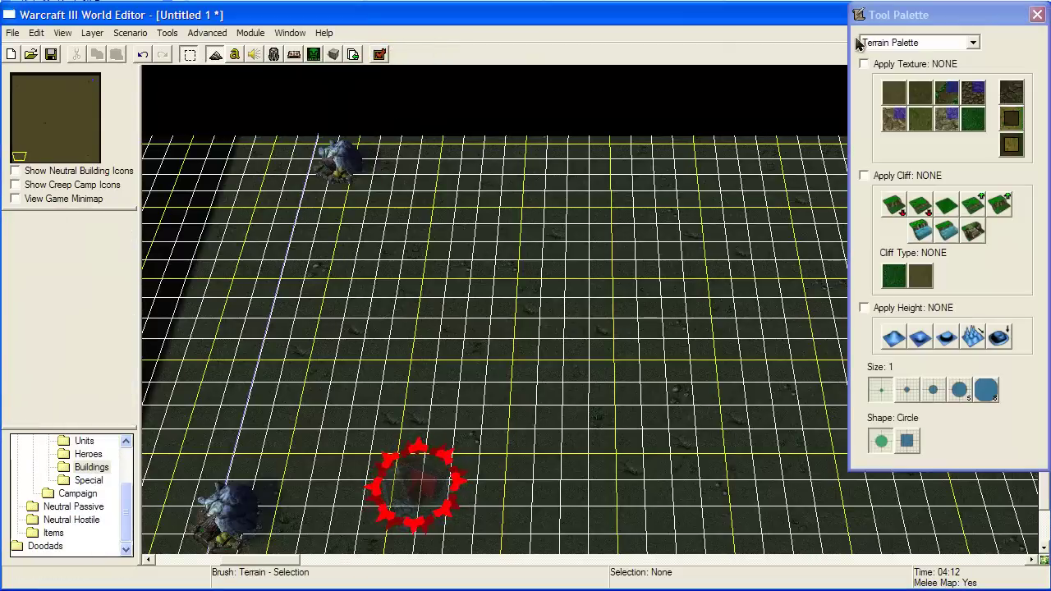
pyautogui.moveTo(886, 15); pyautogui.dragTo(25, 96)
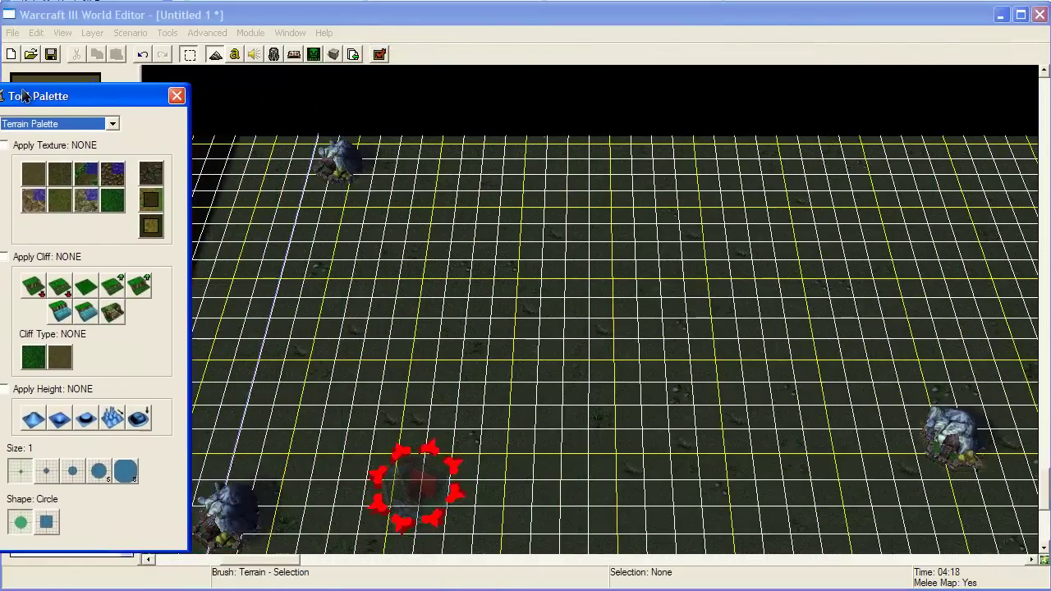
# Switch the tool palette from terrain to the Doodad Palette and reposition it so its full contents are readable
pyautogui.moveTo(326, 308); pyautogui.dragTo(451, 133, button='right')
pyautogui.moveTo(365, 364); pyautogui.dragTo(395, 366, button='right')
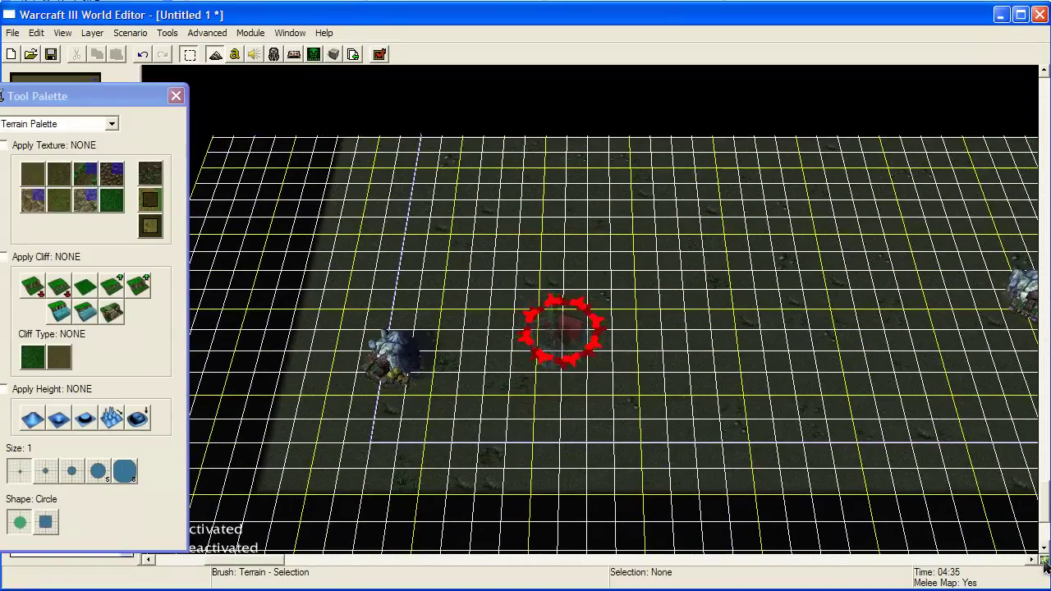
pyautogui.moveTo(24, 103)
pyautogui.mouseDown()
pyautogui.moveTo(270, 94)
pyautogui.moveTo(37, 107)
pyautogui.mouseUp()
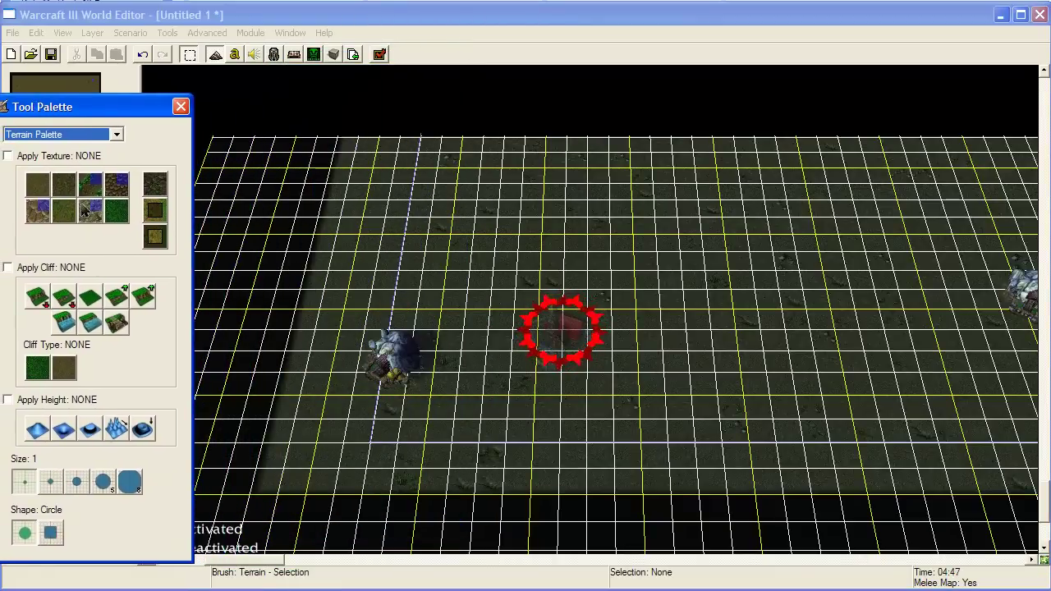
pyautogui.click(62, 135)
pyautogui.click(59, 155)
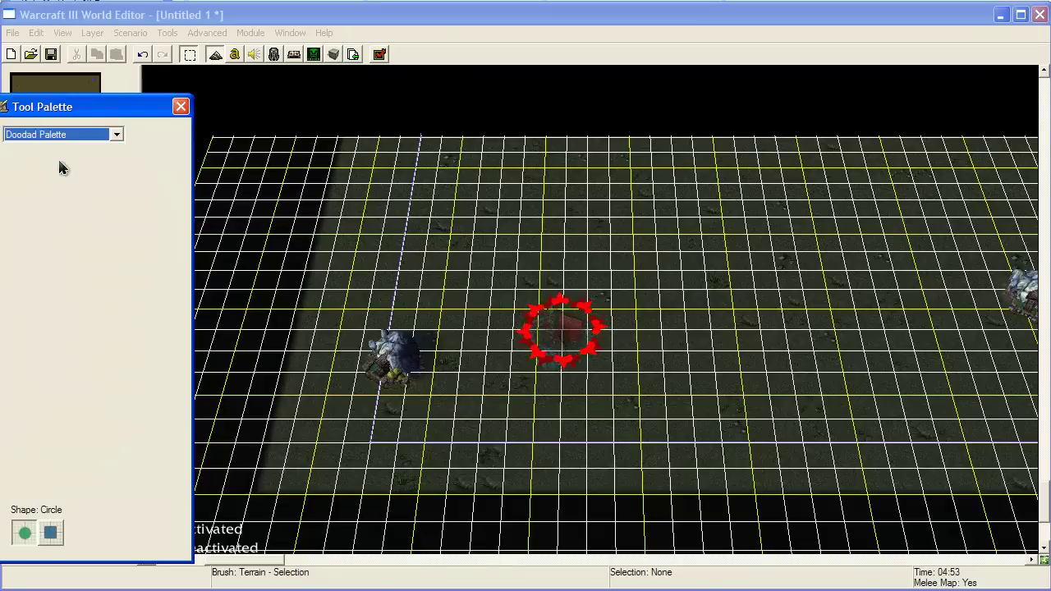
pyautogui.moveTo(68, 107); pyautogui.dragTo(101, 100)
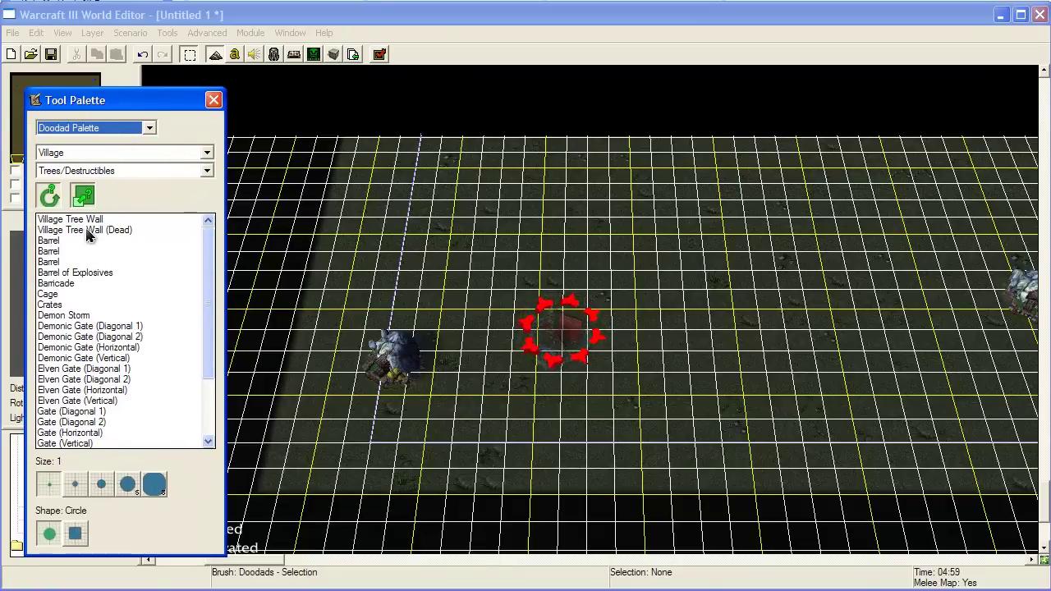
# Choose the Village Tree Wall doodad for painting near Player 1's start area
pyautogui.click(86, 219)
pyautogui.moveTo(454, 323); pyautogui.dragTo(356, 481, button='right')
pyautogui.scroll(4, 523, 395)
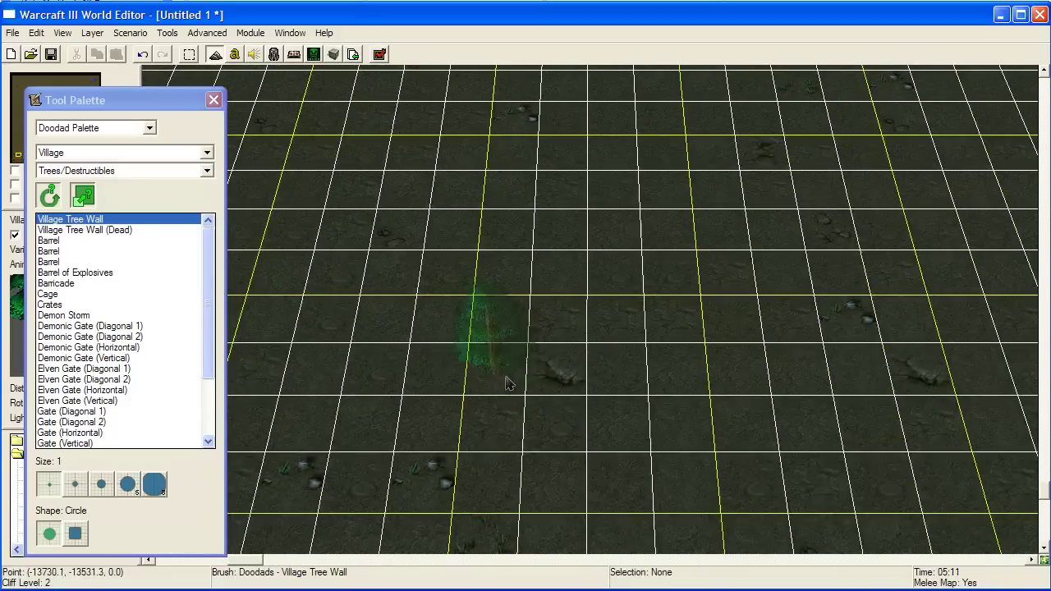
pyautogui.click(112, 232)
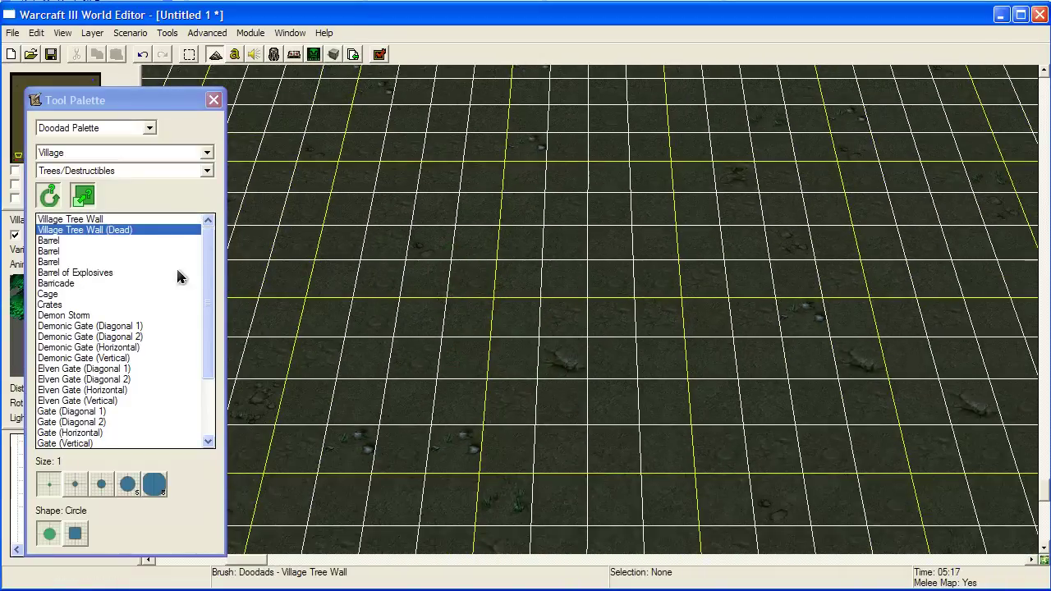
pyautogui.click(82, 219)
# Try the size 8 circular brush for the Village Tree Wall and preview its coverage on the ground
pyautogui.click(403, 470)
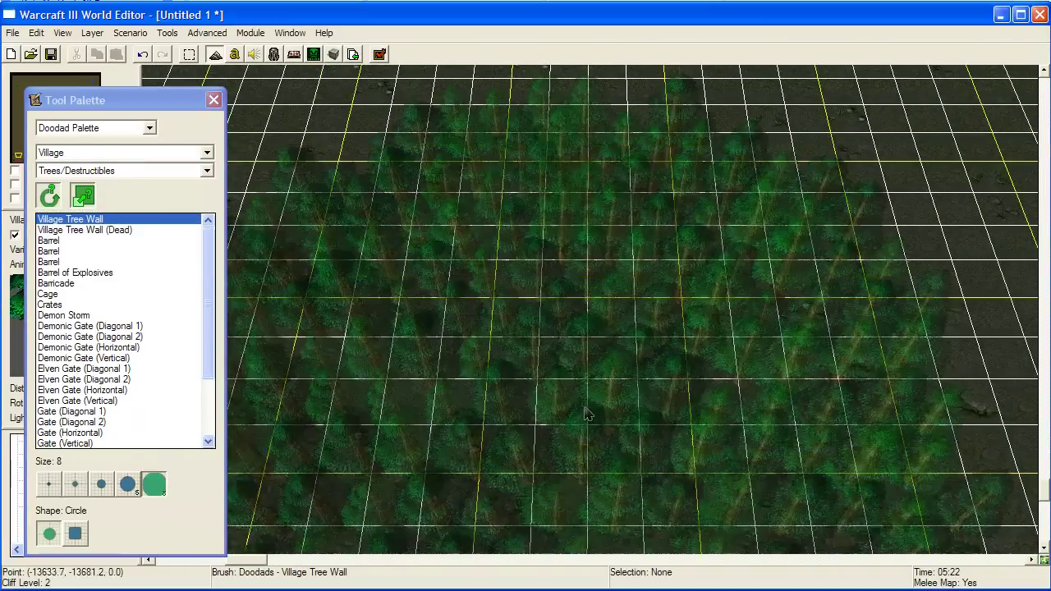
pyautogui.scroll(-5, 599, 399)
pyautogui.scroll(-6, 600, 400)
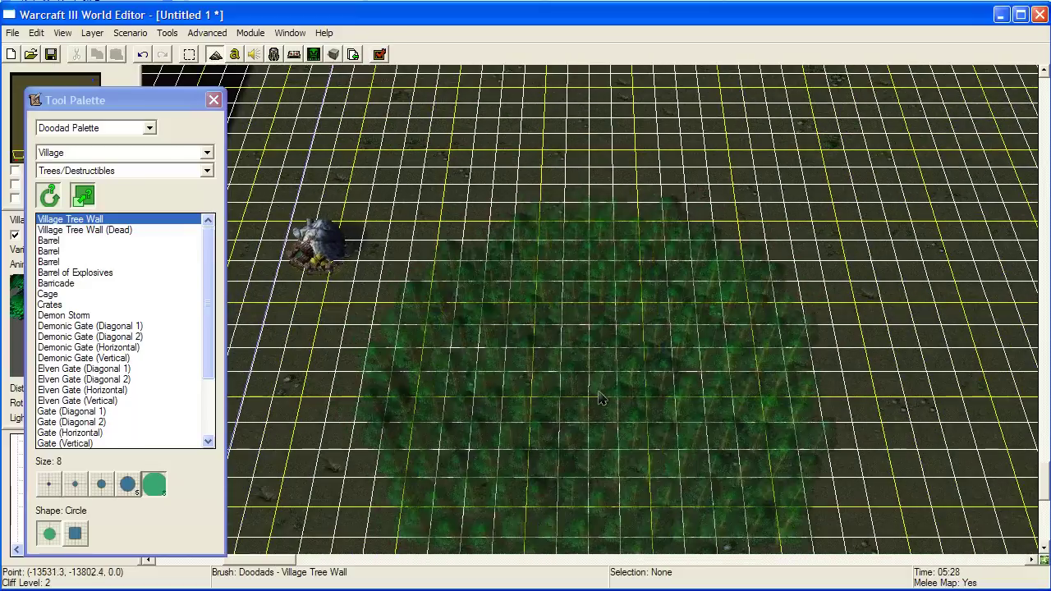
pyautogui.scroll(2, 598, 445)
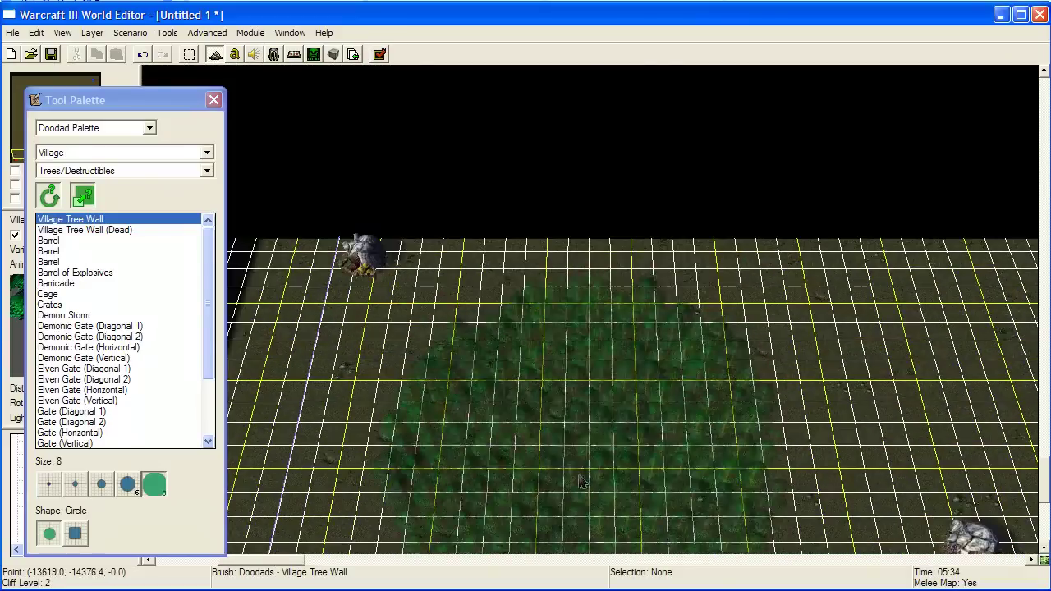
pyautogui.moveTo(593, 464); pyautogui.dragTo(550, 265, button='right')
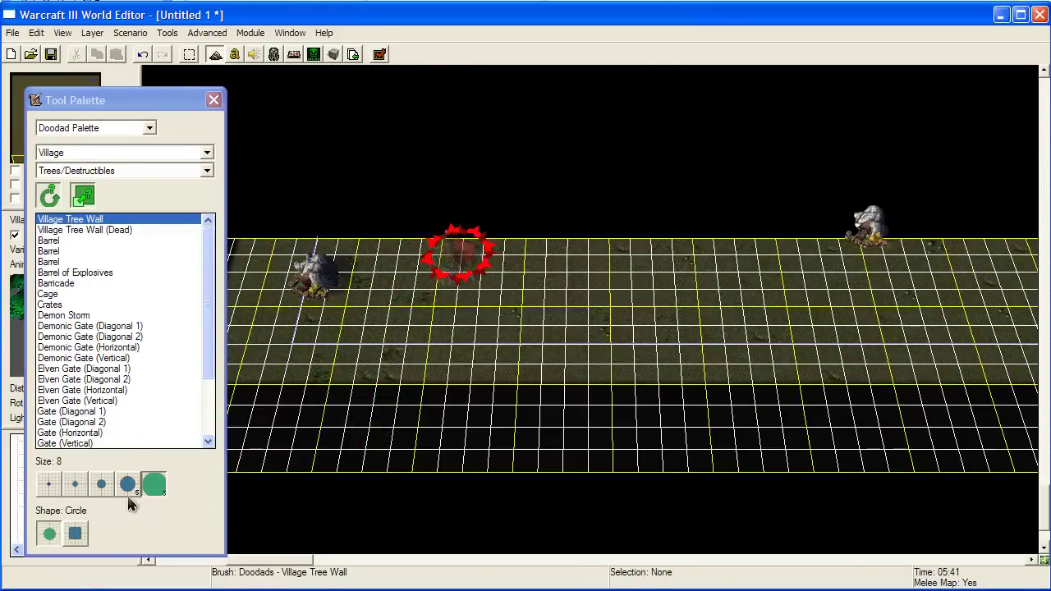
# Set the brush size to 2 and paint Village Tree Wall trees along the southern edge and around the southwest corner
pyautogui.click(75, 484)
pyautogui.scroll(3, 493, 362)
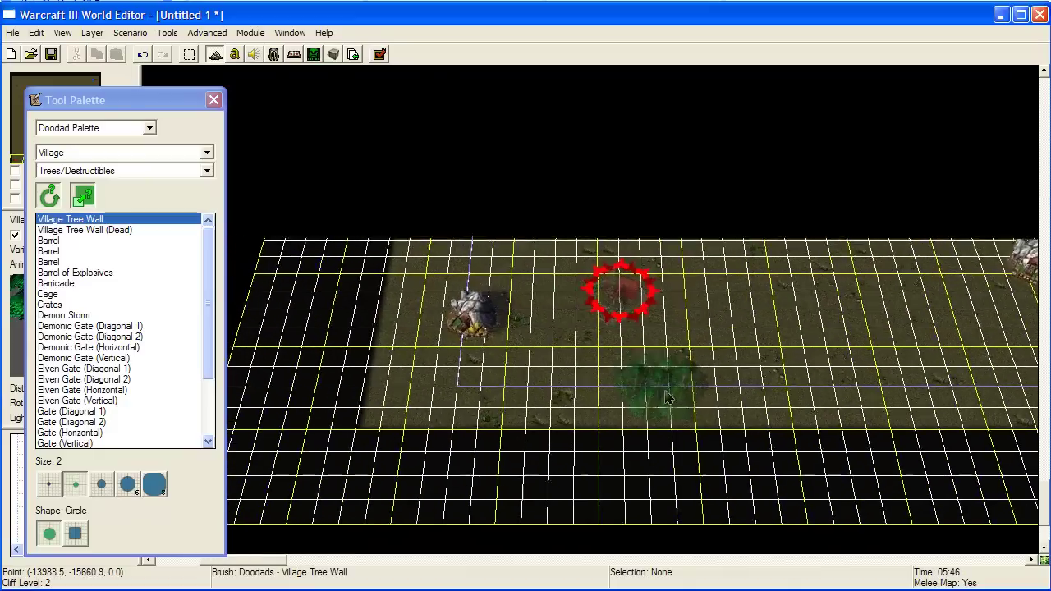
pyautogui.moveTo(665, 396); pyautogui.dragTo(672, 386, button='right')
pyautogui.moveTo(634, 433); pyautogui.dragTo(380, 435)
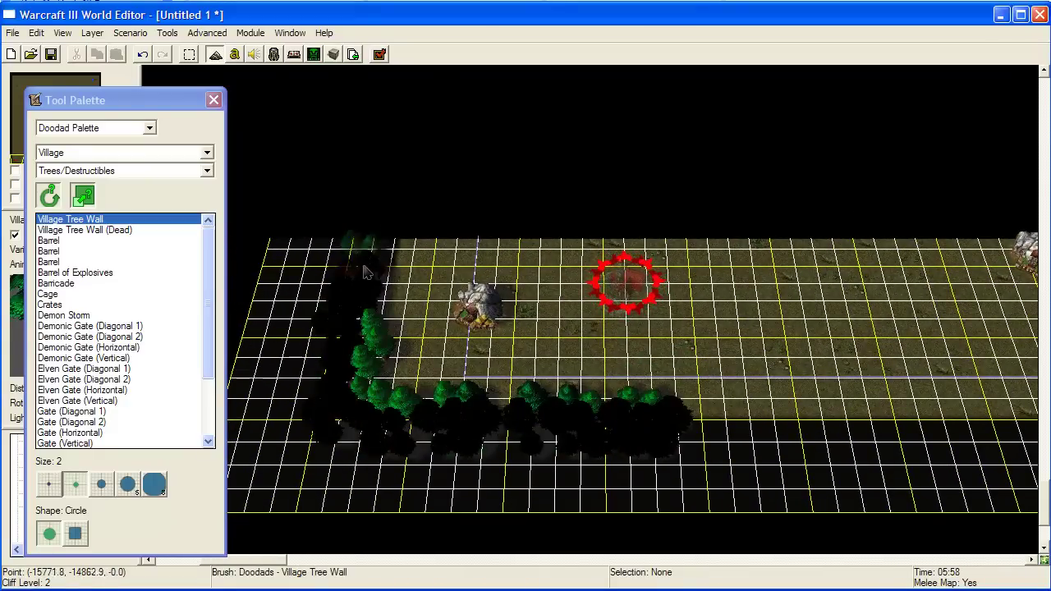
# Continue the tree wall northward along the map's western edge, past the gold mine north of Player 1's start
pyautogui.moveTo(363, 269)
pyautogui.mouseDown(button='right')
pyautogui.moveTo(345, 397)
pyautogui.moveTo(360, 403)
pyautogui.mouseUp(button='right')
pyautogui.moveTo(358, 404); pyautogui.dragTo(354, 342)
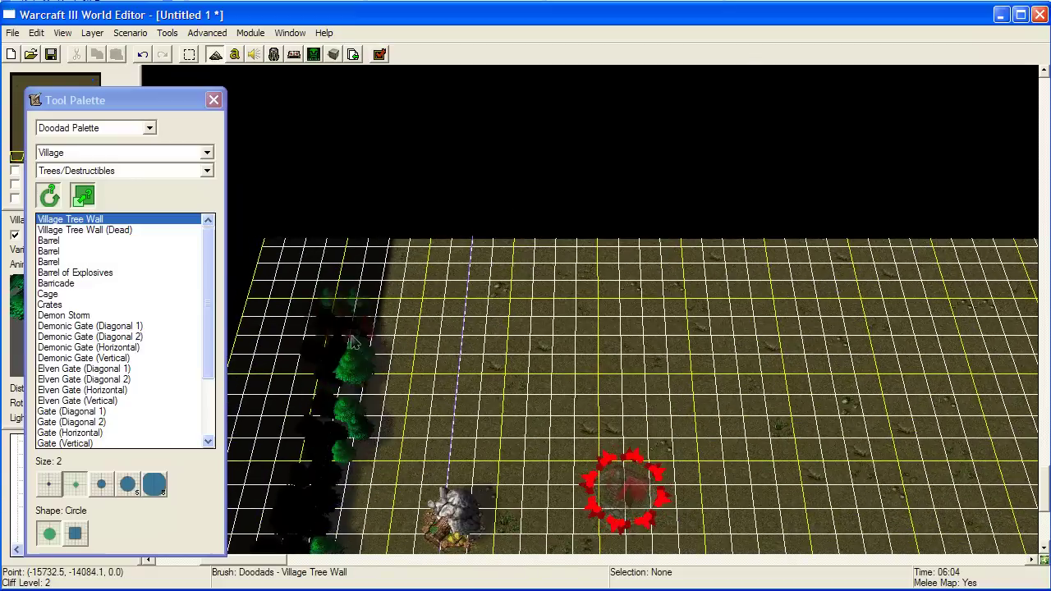
pyautogui.moveTo(352, 337); pyautogui.dragTo(353, 514, button='right')
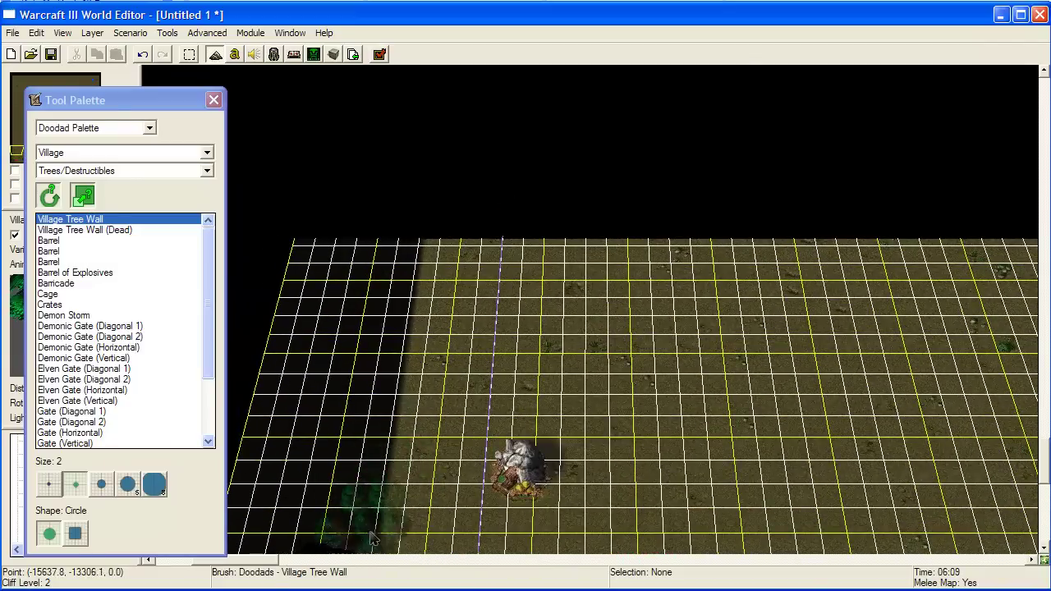
pyautogui.press('Down')
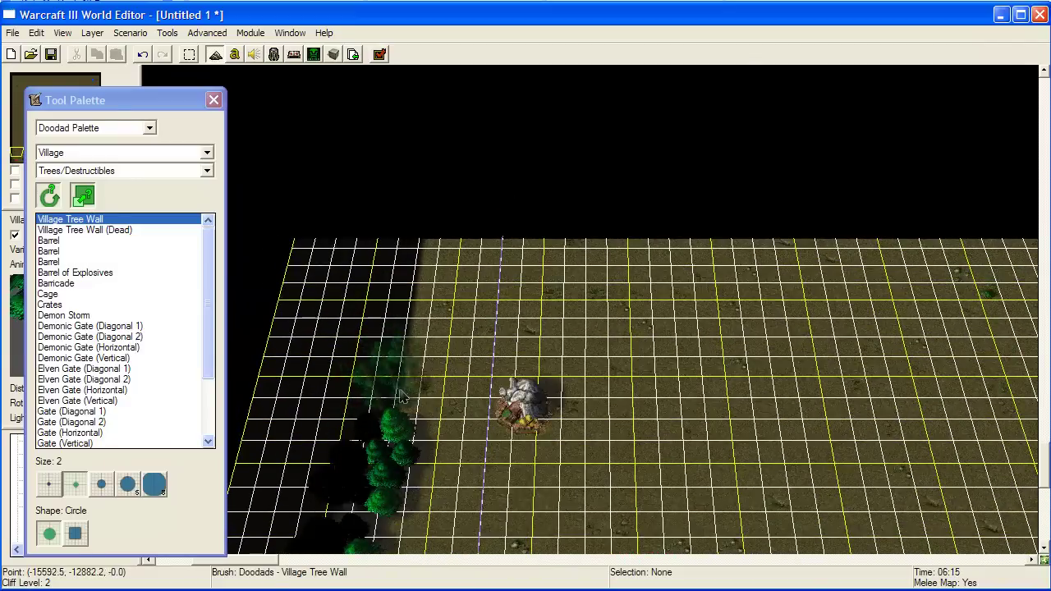
pyautogui.moveTo(401, 397); pyautogui.dragTo(397, 333)
pyautogui.press('Up')
pyautogui.press('Up')
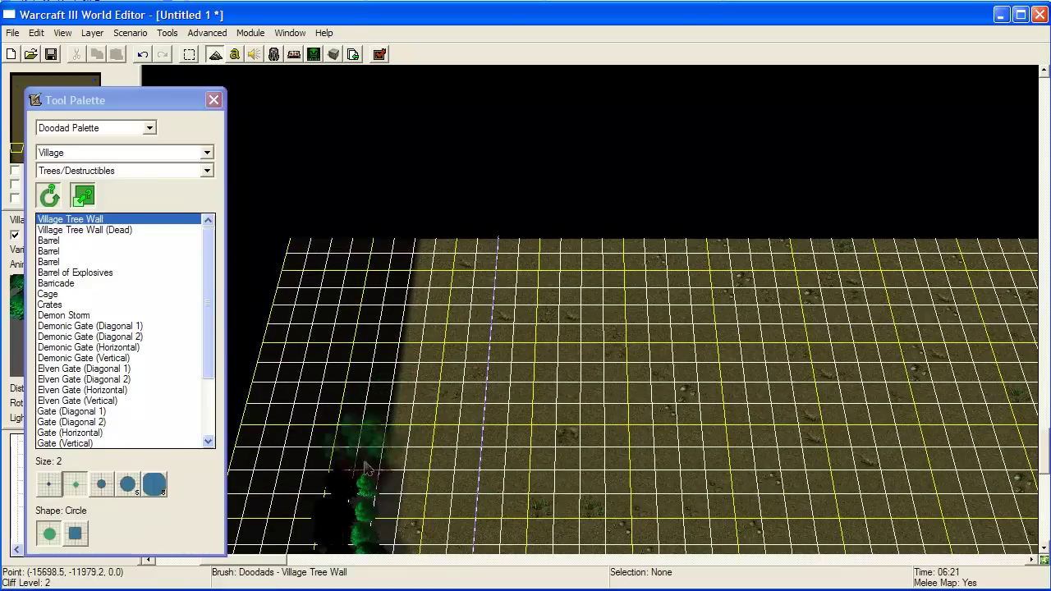
pyautogui.moveTo(378, 454)
pyautogui.mouseDown()
pyautogui.moveTo(395, 284)
pyautogui.moveTo(396, 328)
pyautogui.mouseUp()
# Return to Player 1's start area and extend the southern row of trees eastward along the map edge
pyautogui.moveTo(597, 492); pyautogui.dragTo(425, 275, button='right')
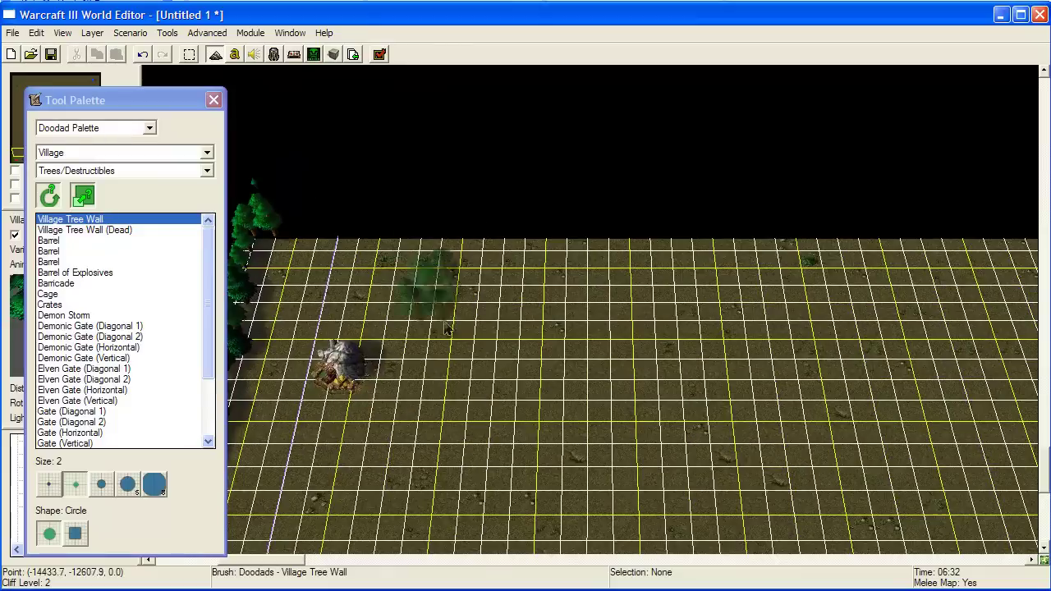
pyautogui.moveTo(505, 369); pyautogui.dragTo(671, 332, button='right')
pyautogui.moveTo(543, 492); pyautogui.dragTo(567, 297, button='right')
pyautogui.moveTo(570, 507); pyautogui.dragTo(465, 378, button='right')
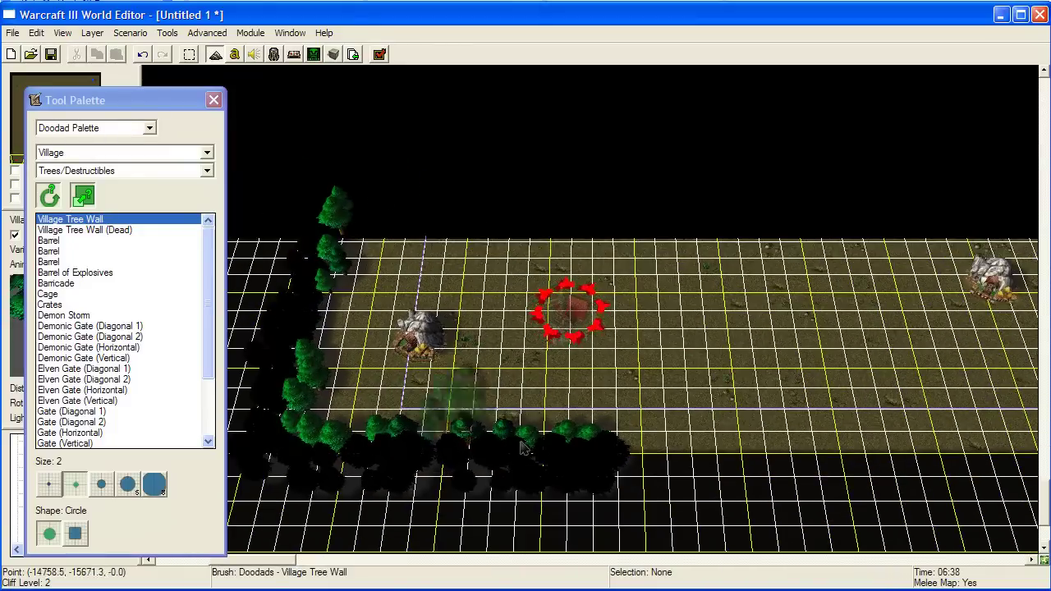
pyautogui.moveTo(669, 497); pyautogui.dragTo(514, 423, button='right')
pyautogui.moveTo(476, 417)
pyautogui.mouseDown()
pyautogui.moveTo(649, 394)
pyautogui.moveTo(751, 407)
pyautogui.moveTo(829, 394)
pyautogui.mouseUp()
# Paint a tree wall across the north side of Player 1's base, starting from the western tree line
pyautogui.moveTo(558, 263); pyautogui.dragTo(631, 496, button='right')
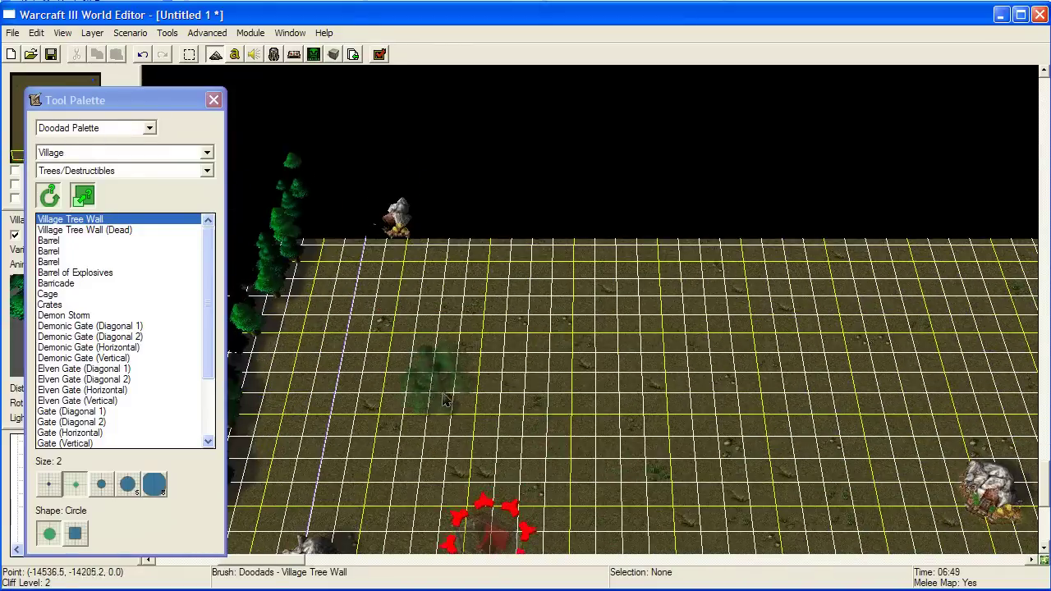
pyautogui.moveTo(390, 369); pyautogui.dragTo(491, 328, button='right')
pyautogui.moveTo(386, 382)
pyautogui.mouseDown()
pyautogui.moveTo(394, 328)
pyautogui.moveTo(501, 317)
pyautogui.moveTo(628, 320)
pyautogui.mouseUp()
pyautogui.press('Down')
pyautogui.press('Right')
pyautogui.moveTo(546, 439)
pyautogui.mouseDown()
pyautogui.moveTo(661, 392)
pyautogui.moveTo(814, 402)
pyautogui.mouseUp()
# Paint the eastern part of Player 1's tree wall around the nearby gold mine, leaving an opening in the northern wall
pyautogui.moveTo(815, 403); pyautogui.dragTo(401, 434, button='right')
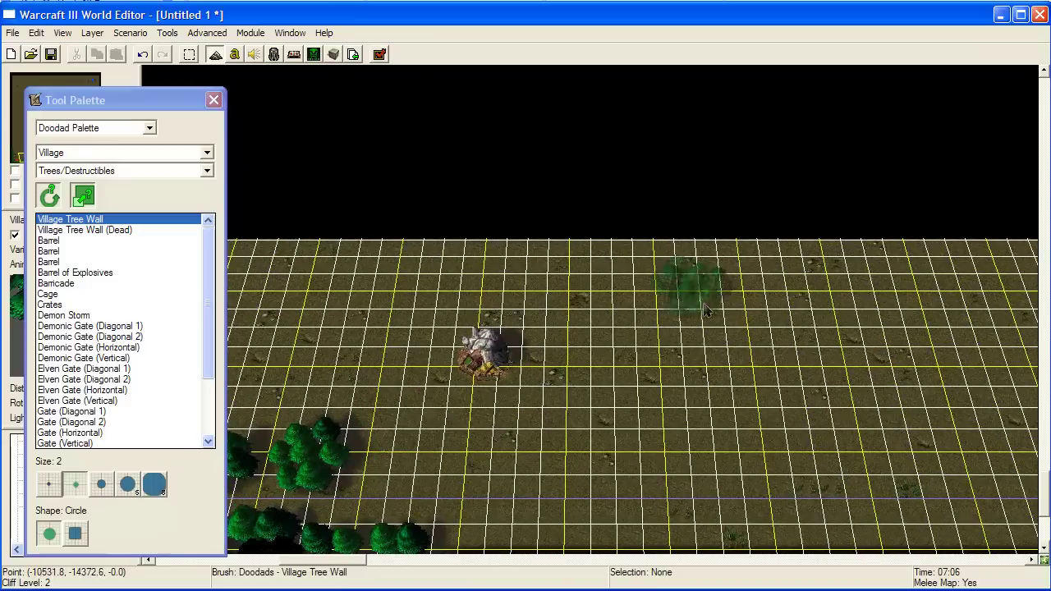
pyautogui.moveTo(691, 292)
pyautogui.mouseDown()
pyautogui.moveTo(774, 462)
pyautogui.moveTo(786, 564)
pyautogui.mouseUp()
pyautogui.moveTo(649, 275); pyautogui.dragTo(637, 486, button='right')
pyautogui.moveTo(385, 407); pyautogui.dragTo(730, 374, button='right')
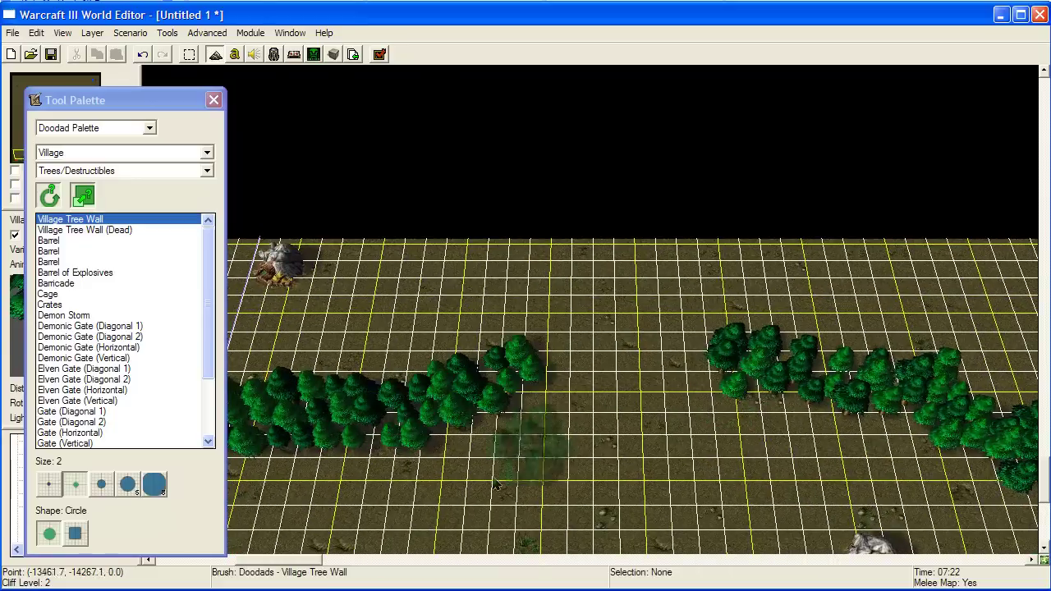
# Narrow the opening in Player 1's northern tree wall with a cluster of trees on its western side
pyautogui.moveTo(495, 485); pyautogui.dragTo(569, 353, button='right')
pyautogui.moveTo(548, 413); pyautogui.dragTo(436, 417, button='right')
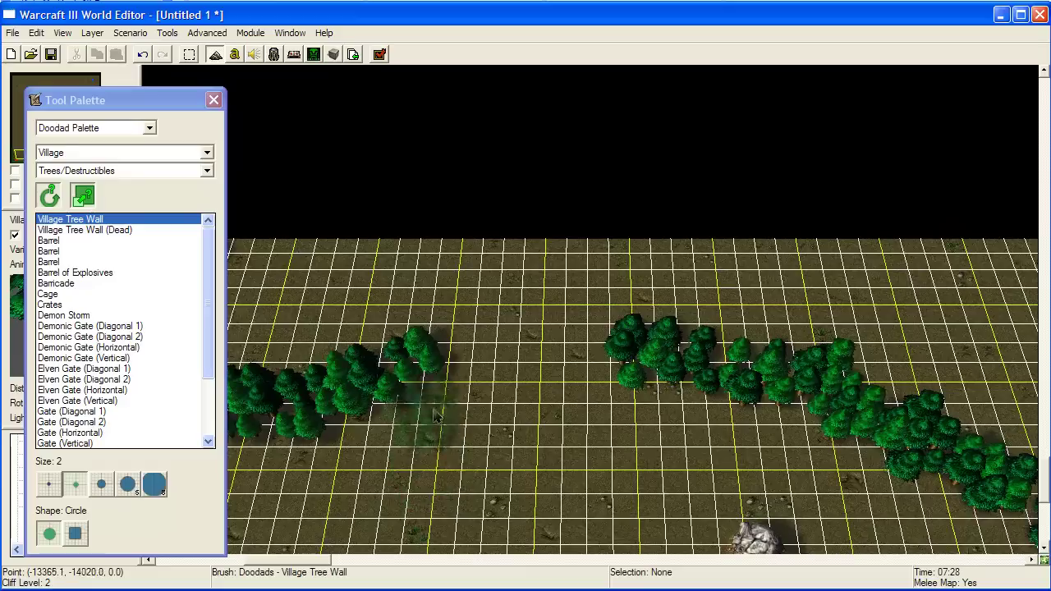
pyautogui.click(634, 383)
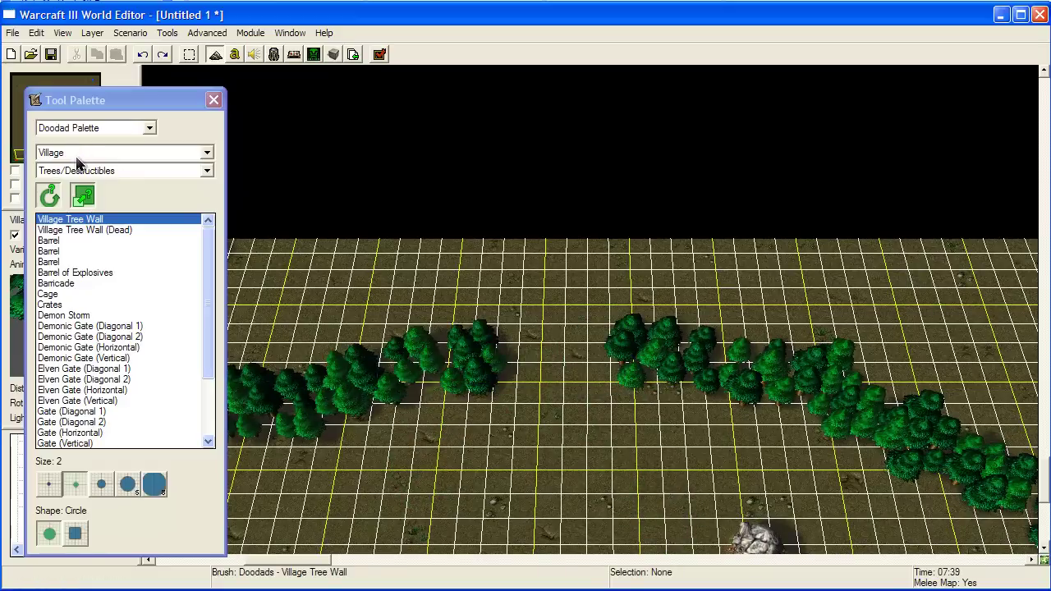
pyautogui.scroll(3, 417, 391)
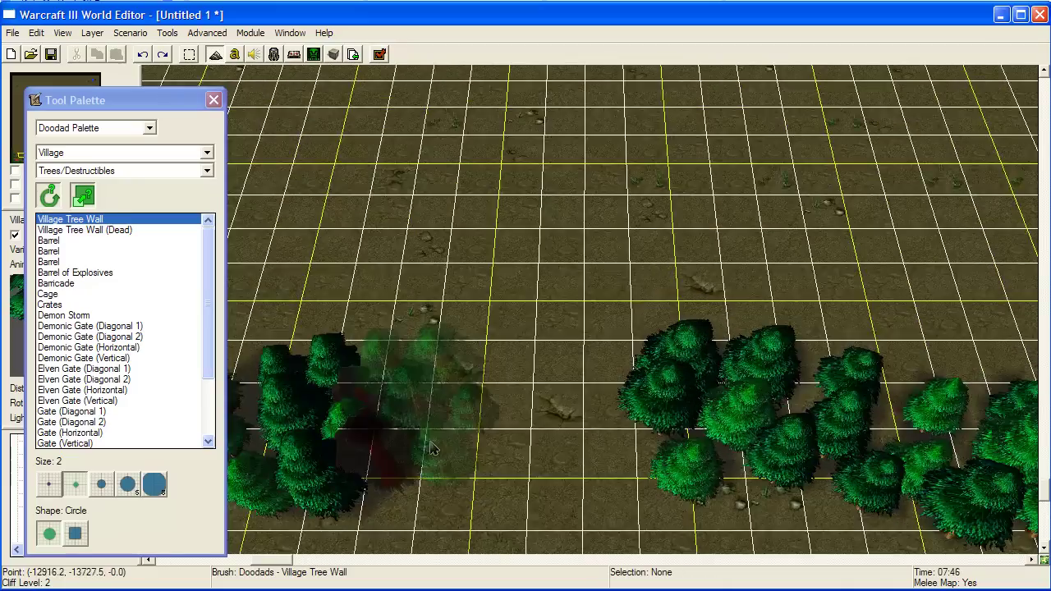
pyautogui.moveTo(468, 409); pyautogui.dragTo(474, 171, button='right')
pyautogui.moveTo(602, 349); pyautogui.dragTo(681, 518, button='right')
pyautogui.scroll(-3, 624, 476)
pyautogui.scroll(-2, 575, 431)
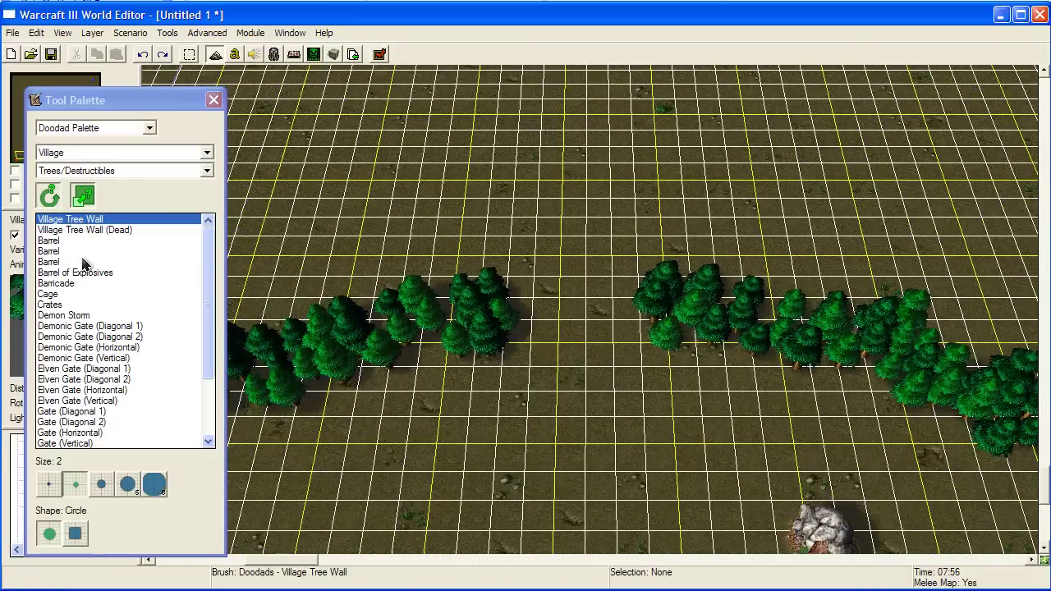
# Go to Player 2's start area and paint a Village Tree Wall along the northern map edge to the northeast corner
pyautogui.moveTo(41, 102); pyautogui.dragTo(73, 106)
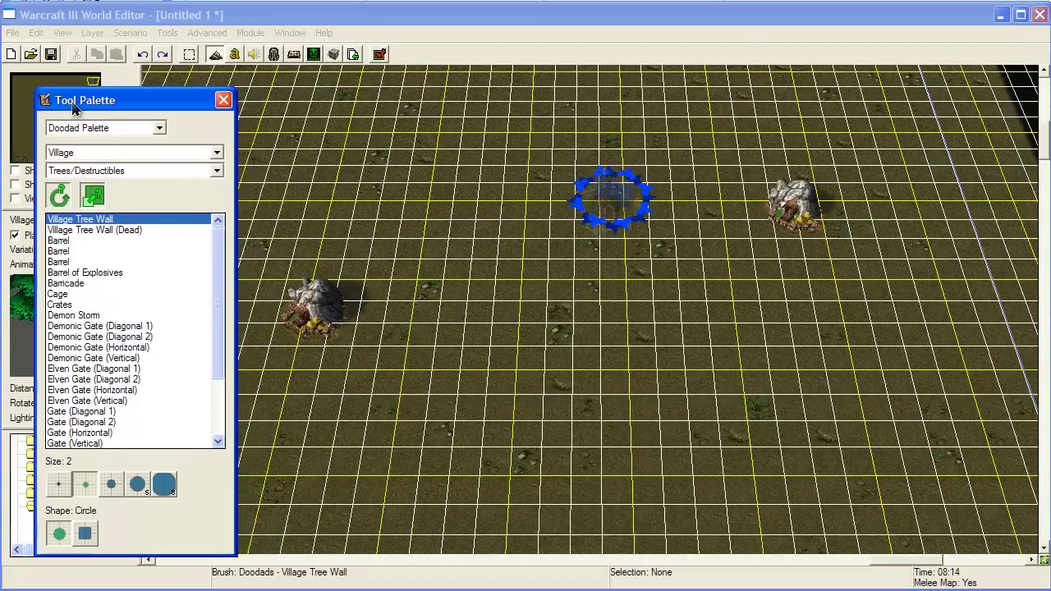
pyautogui.moveTo(690, 318); pyautogui.dragTo(426, 328, button='right')
pyautogui.moveTo(630, 209); pyautogui.dragTo(624, 450, button='right')
pyautogui.press('Up')
pyautogui.moveTo(283, 316)
pyautogui.mouseDown()
pyautogui.moveTo(714, 308)
pyautogui.moveTo(867, 382)
pyautogui.mouseUp()
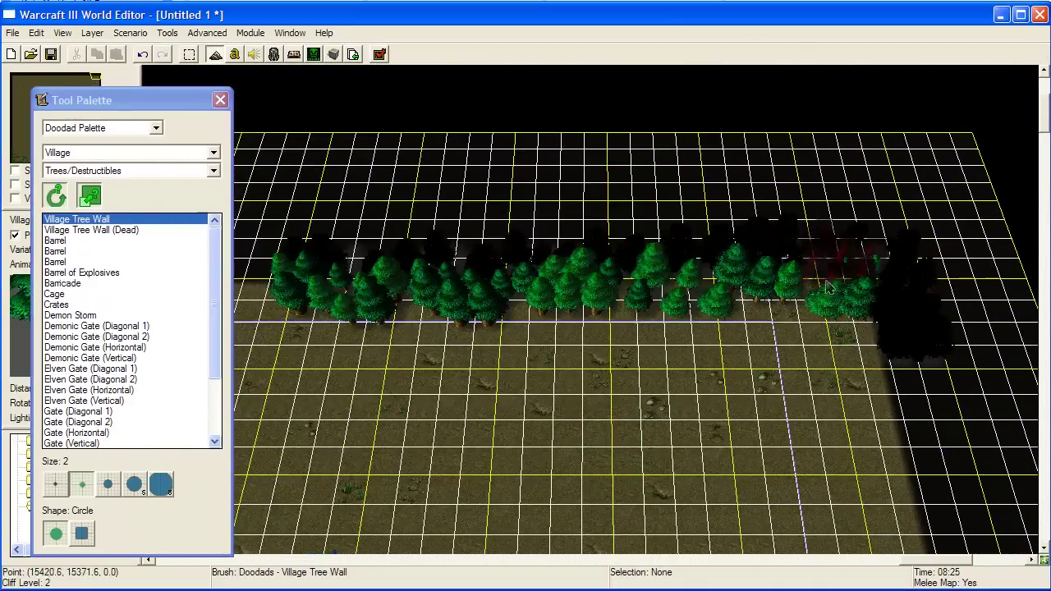
# Continue the tree wall from the northeast corner southward along the eastern map edge
pyautogui.press('Down')
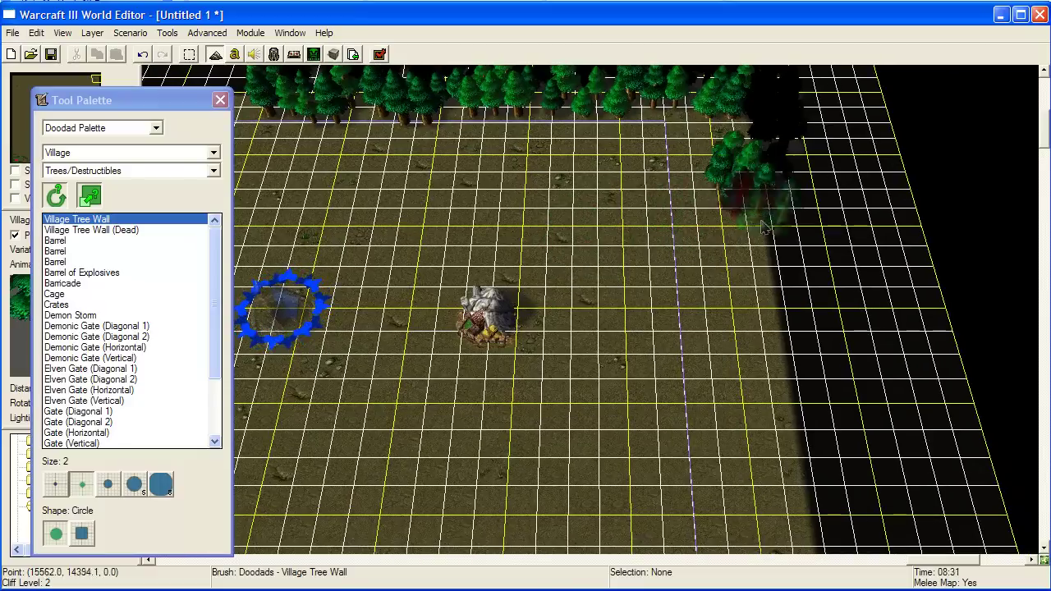
pyautogui.moveTo(763, 228)
pyautogui.mouseDown()
pyautogui.moveTo(801, 328)
pyautogui.moveTo(808, 444)
pyautogui.moveTo(813, 431)
pyautogui.mouseUp()
pyautogui.press('Down')
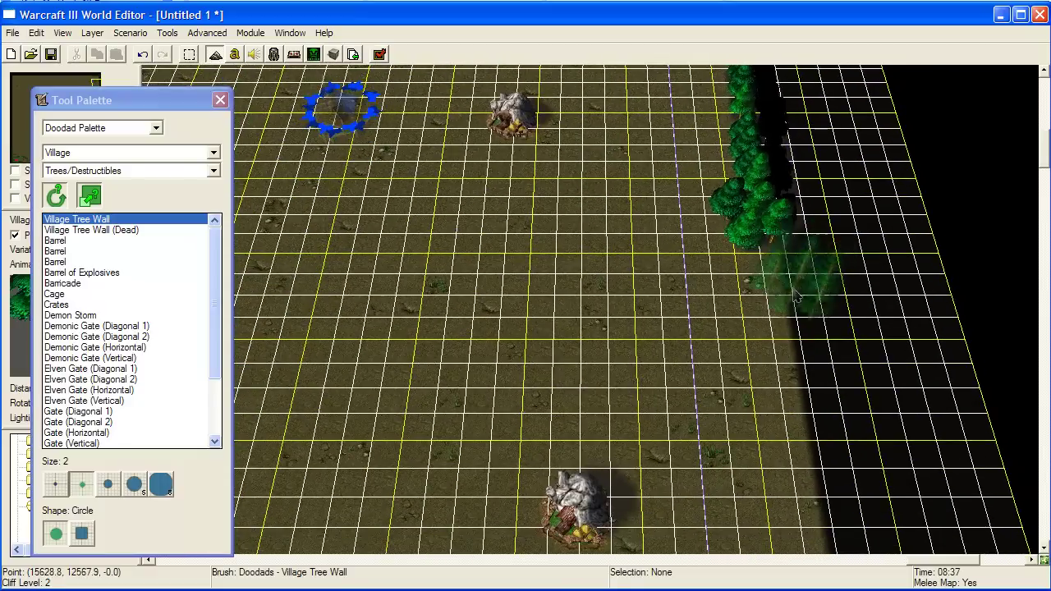
# Paint a tree wall westward from the eastern edge, passing south of Player 2's start location and its western gold mine
pyautogui.moveTo(795, 297)
pyautogui.mouseDown()
pyautogui.moveTo(792, 411)
pyautogui.moveTo(706, 386)
pyautogui.moveTo(536, 376)
pyautogui.moveTo(402, 348)
pyautogui.moveTo(345, 297)
pyautogui.mouseUp()
pyautogui.moveTo(345, 298); pyautogui.dragTo(697, 394, button='right')
pyautogui.moveTo(697, 394); pyautogui.dragTo(497, 366)
pyautogui.moveTo(497, 366)
pyautogui.mouseDown(button='right')
pyautogui.moveTo(759, 371)
pyautogui.moveTo(683, 409)
pyautogui.mouseUp(button='right')
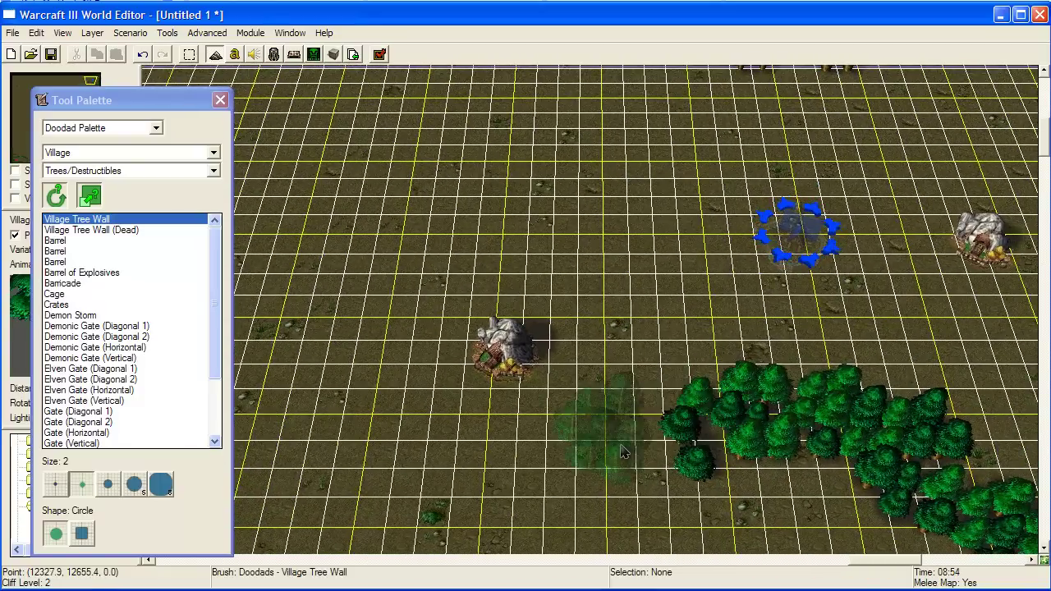
pyautogui.moveTo(621, 450)
pyautogui.mouseDown()
pyautogui.moveTo(566, 444)
pyautogui.moveTo(427, 459)
pyautogui.mouseUp()
# Paint the western side of Player 2's tree wall and extend the northern row of trees westward
pyautogui.moveTo(410, 238)
pyautogui.mouseDown()
pyautogui.moveTo(435, 115)
pyautogui.moveTo(376, 282)
pyautogui.moveTo(370, 353)
pyautogui.moveTo(436, 485)
pyautogui.moveTo(526, 439)
pyautogui.mouseUp()
pyautogui.press('Left')
pyautogui.press('Up')
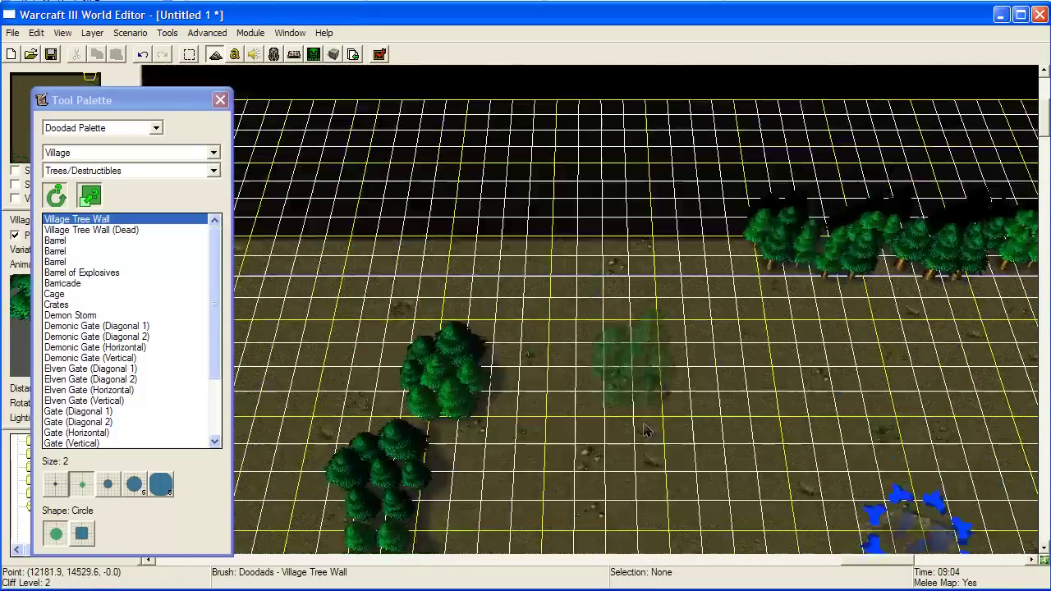
pyautogui.press('Up')
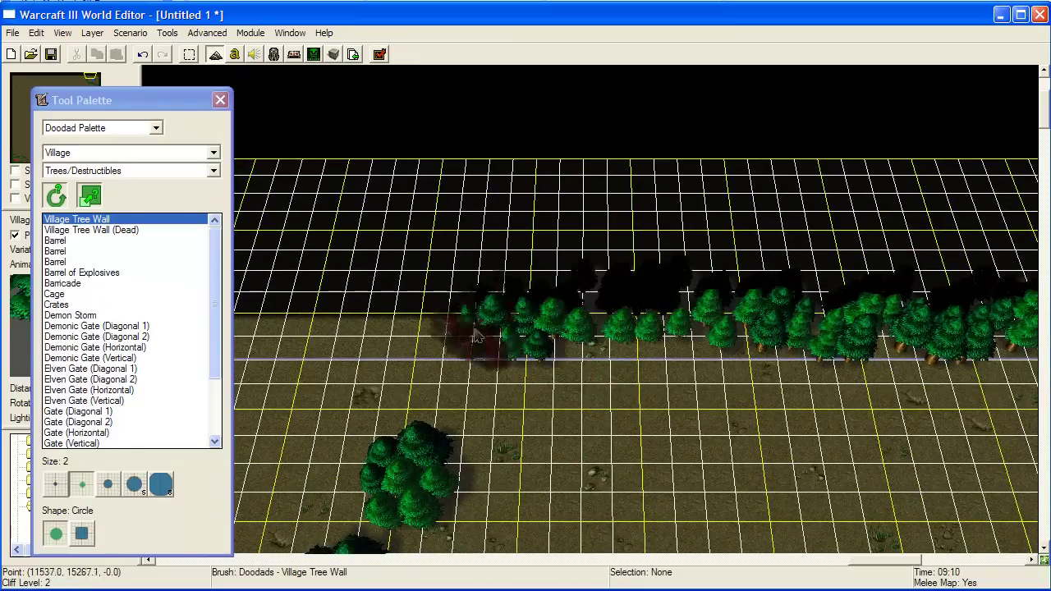
pyautogui.moveTo(650, 463); pyautogui.dragTo(700, 515, button='right')
pyautogui.scroll(3, 542, 254)
pyautogui.press('Down')
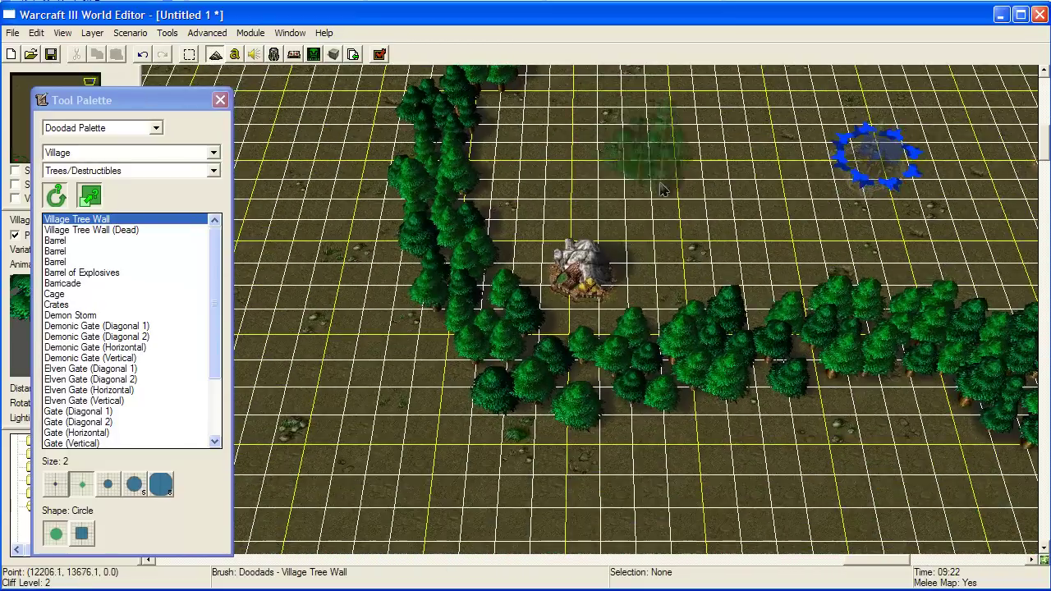
# Examine Player 2's tree-lined base and look over the open ground across the rest of the map
pyautogui.scroll(-1, 660, 184)
pyautogui.moveTo(737, 220); pyautogui.dragTo(544, 337, button='right')
pyautogui.moveTo(657, 397); pyautogui.dragTo(535, 232, button='right')
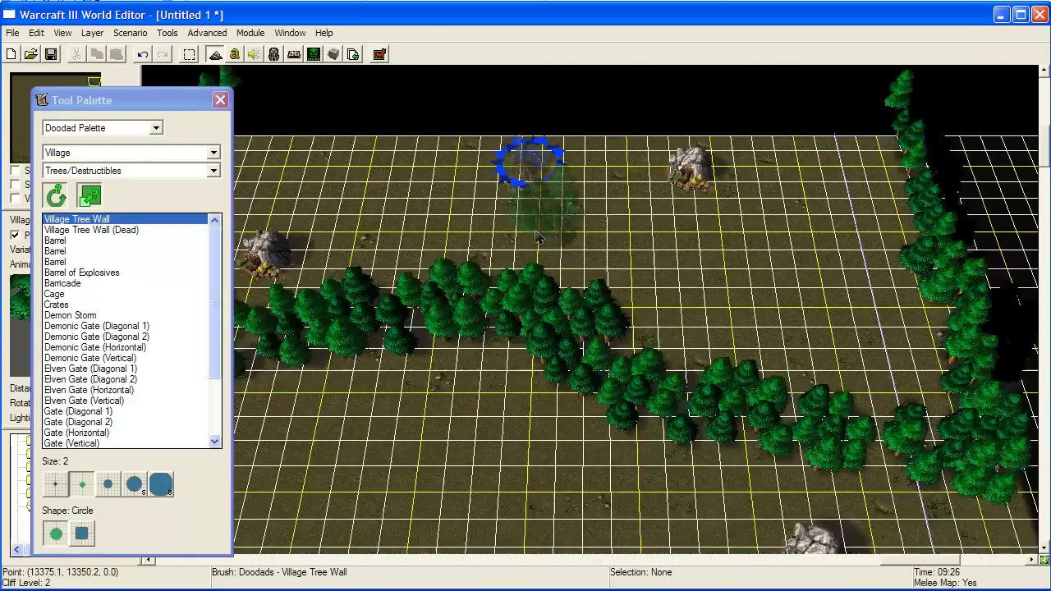
pyautogui.moveTo(531, 337); pyautogui.dragTo(784, 249, button='right')
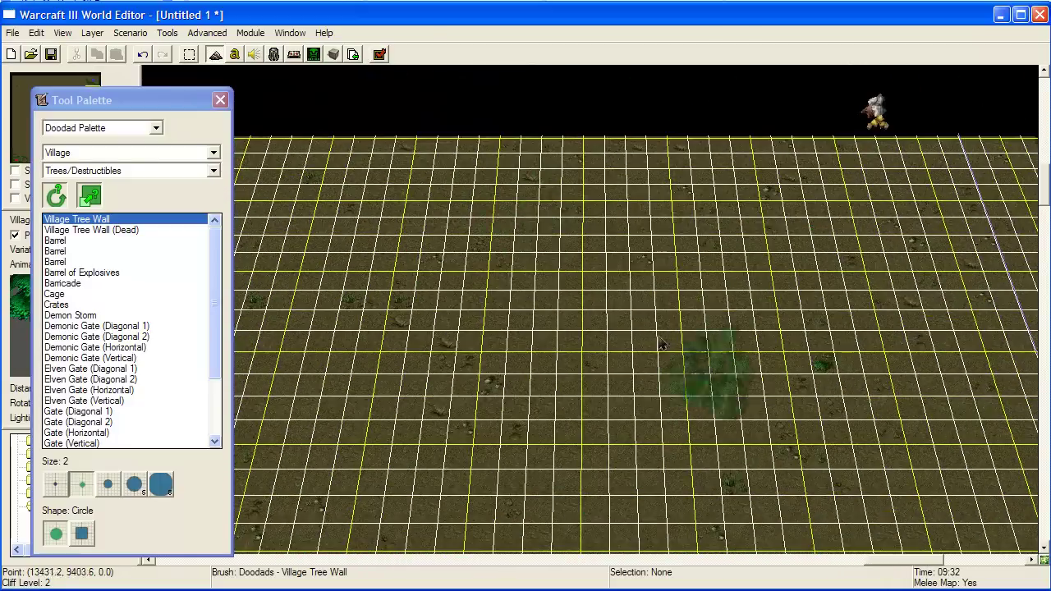
pyautogui.press('Right')
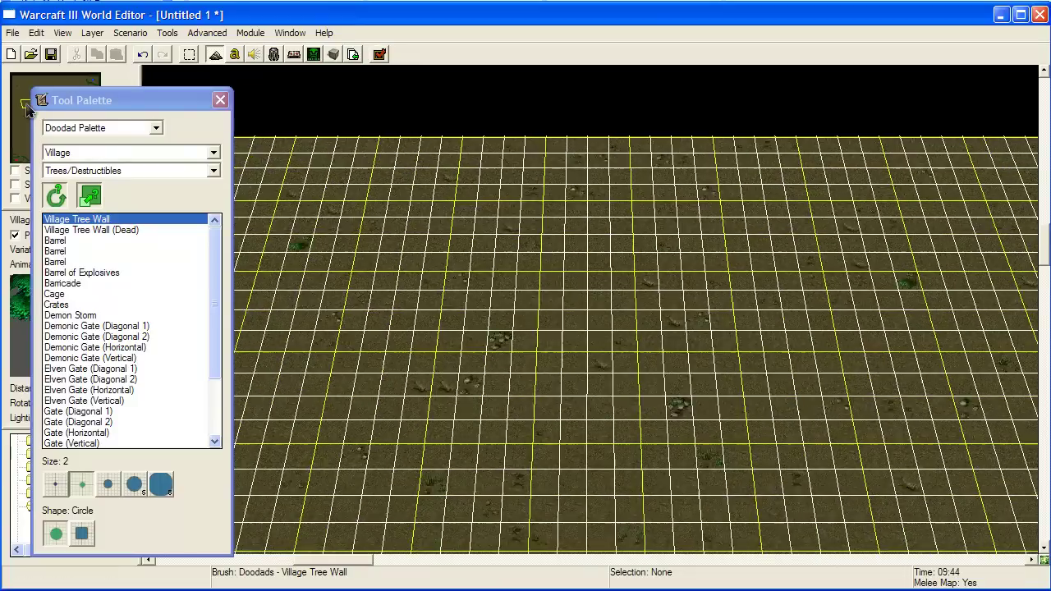
pyautogui.press('Left')
pyautogui.press('Left')
pyautogui.press('Left')
pyautogui.press('Right')
pyautogui.press('Right')
pyautogui.press('Right')
pyautogui.press('Right')
pyautogui.press('Right')
pyautogui.press('Right')
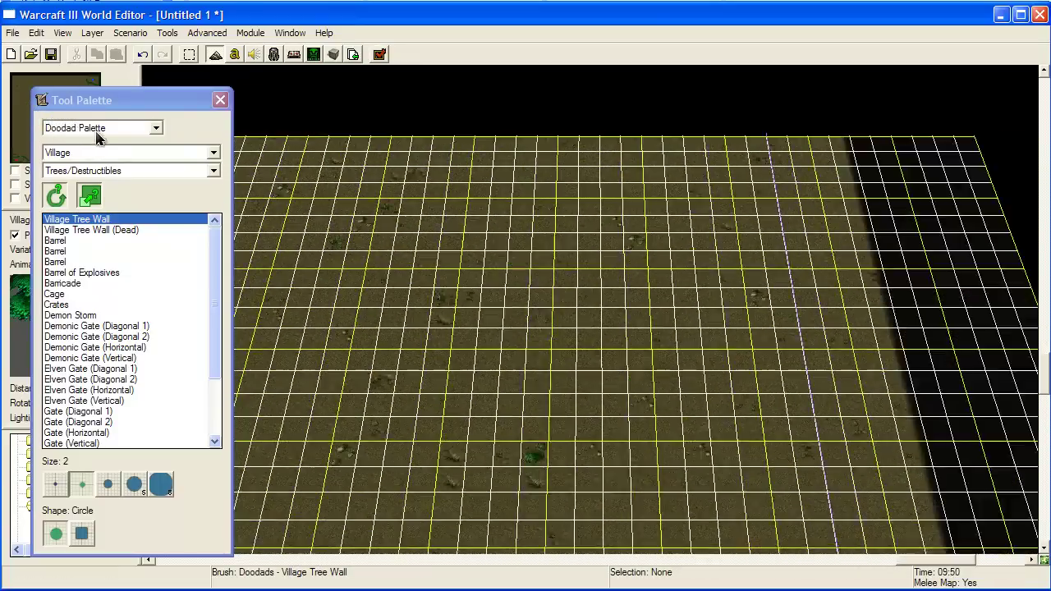
# Go to the neutral building in the northwest and paint a tree wall around it, leaving an opening on the southeast side
pyautogui.moveTo(37, 82); pyautogui.dragTo(15, 85)
pyautogui.moveTo(484, 217)
pyautogui.mouseDown()
pyautogui.moveTo(493, 234)
pyautogui.moveTo(460, 329)
pyautogui.moveTo(566, 501)
pyautogui.moveTo(591, 493)
pyautogui.mouseUp()
pyautogui.moveTo(526, 230)
pyautogui.mouseDown()
pyautogui.moveTo(696, 187)
pyautogui.moveTo(924, 253)
pyautogui.moveTo(944, 316)
pyautogui.mouseUp()
pyautogui.moveTo(849, 373); pyautogui.dragTo(542, 258, button='right')
pyautogui.moveTo(287, 404); pyautogui.dragTo(431, 415)
pyautogui.moveTo(667, 268)
pyautogui.mouseDown()
pyautogui.moveTo(655, 297)
pyautogui.moveTo(650, 216)
pyautogui.mouseUp()
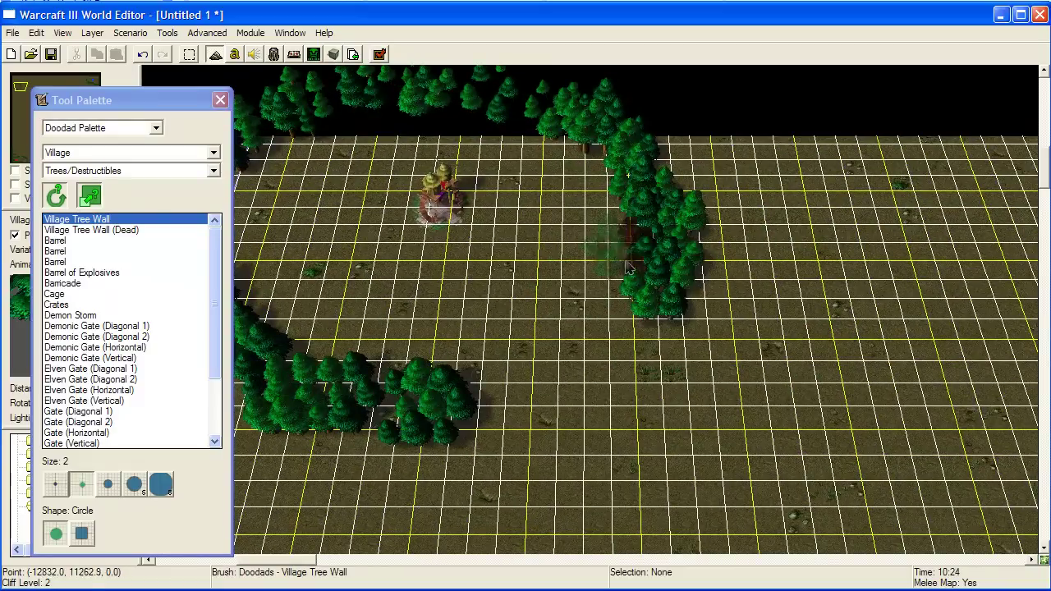
pyautogui.moveTo(626, 267); pyautogui.dragTo(750, 305, button='right')
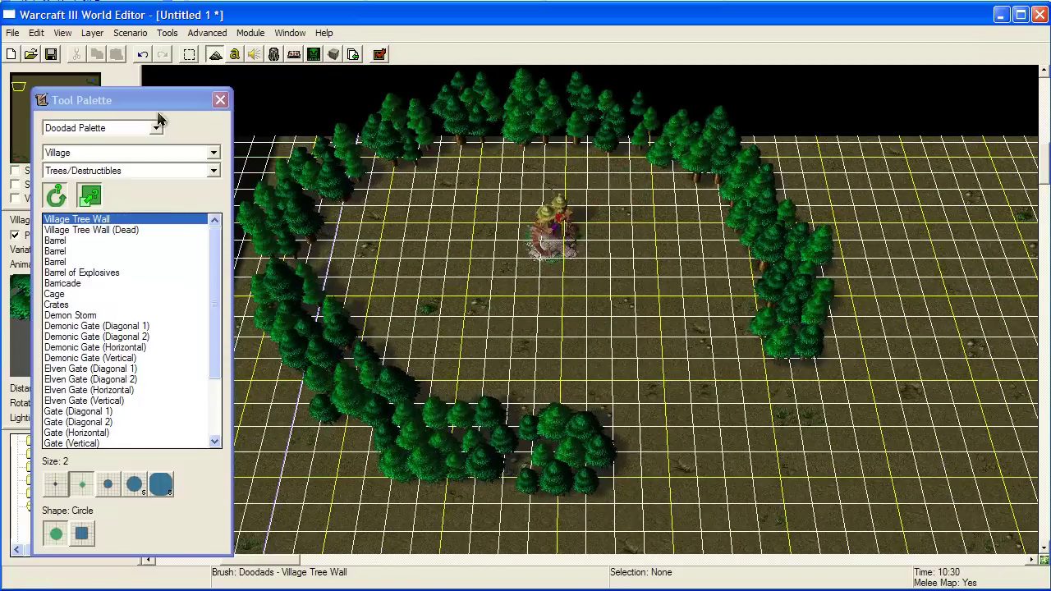
# Switch from doodads to unit placement and list the Neutral Passive units and buildings
pyautogui.click(105, 131)
pyautogui.click(74, 164)
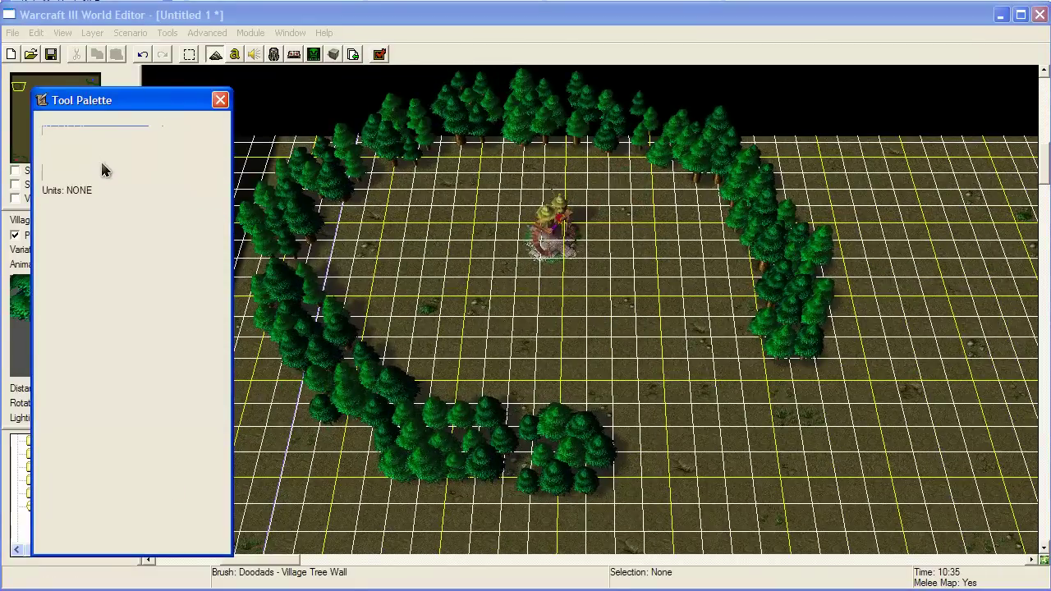
pyautogui.click(105, 154)
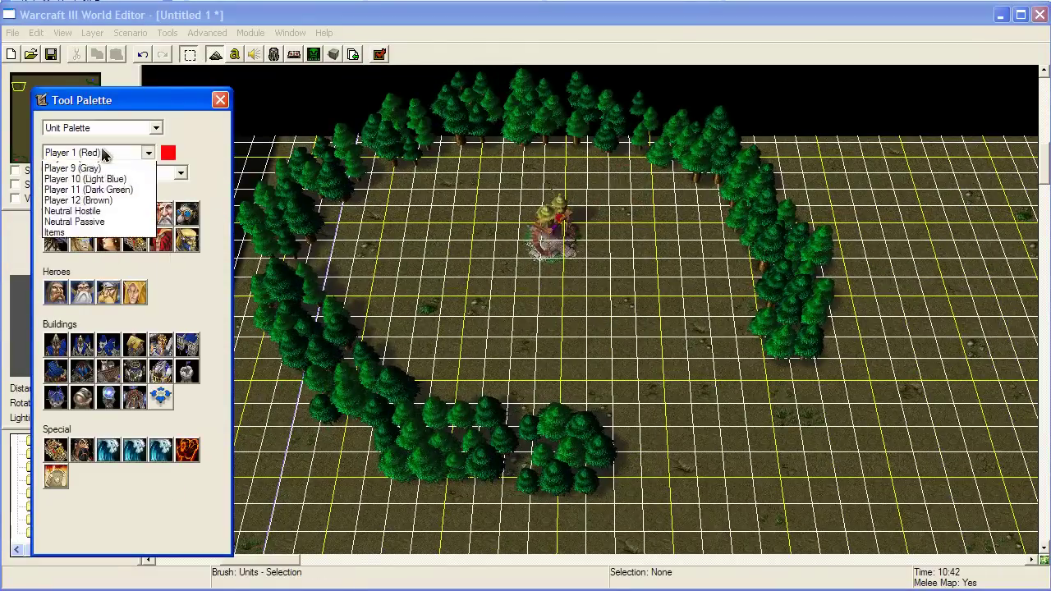
pyautogui.click(112, 307)
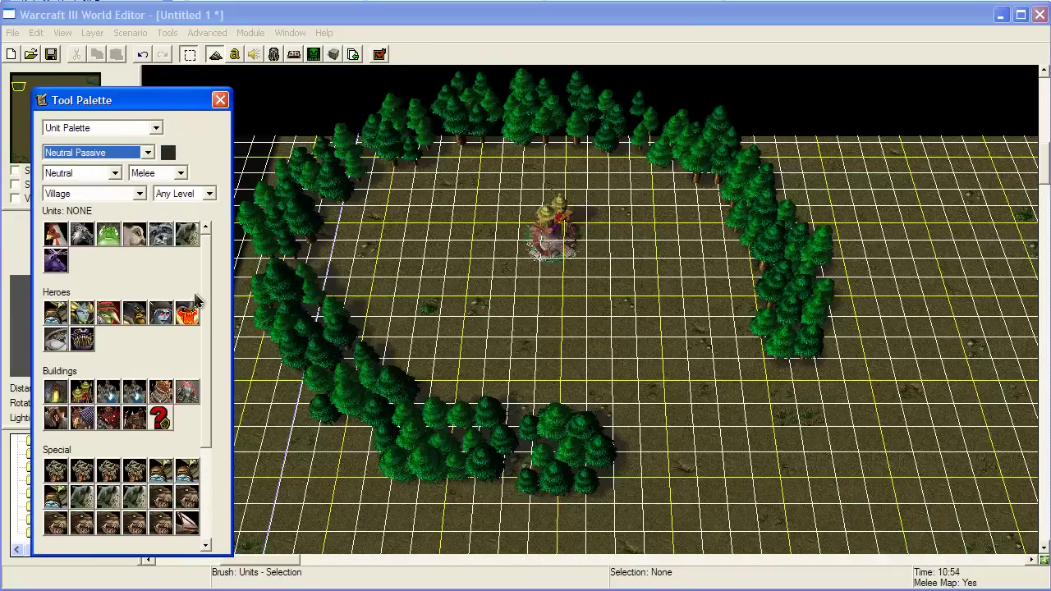
pyautogui.moveTo(209, 436); pyautogui.dragTo(194, 414)
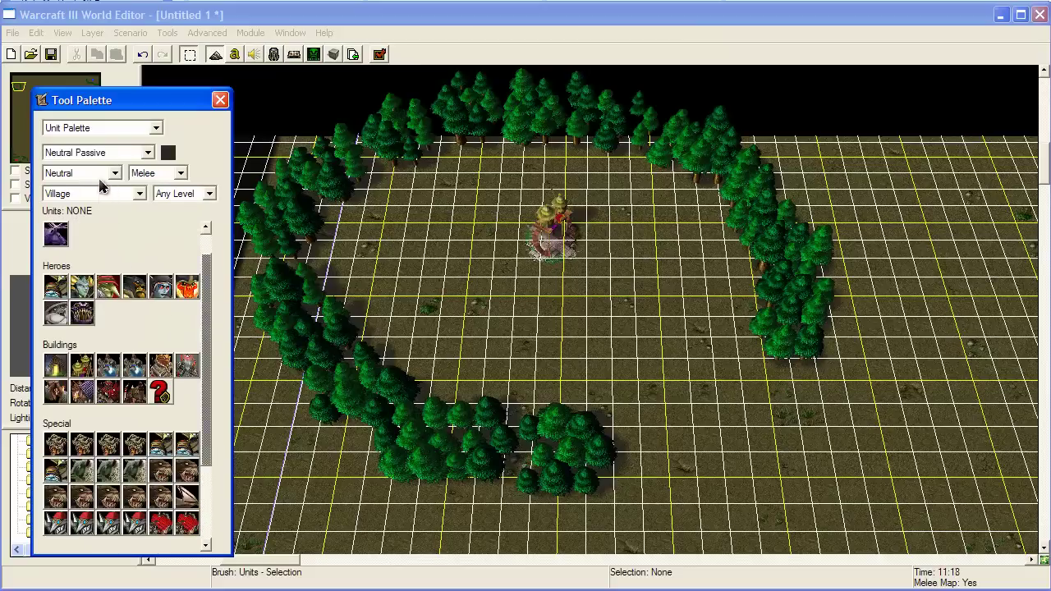
pyautogui.click(88, 154)
pyautogui.click(115, 297)
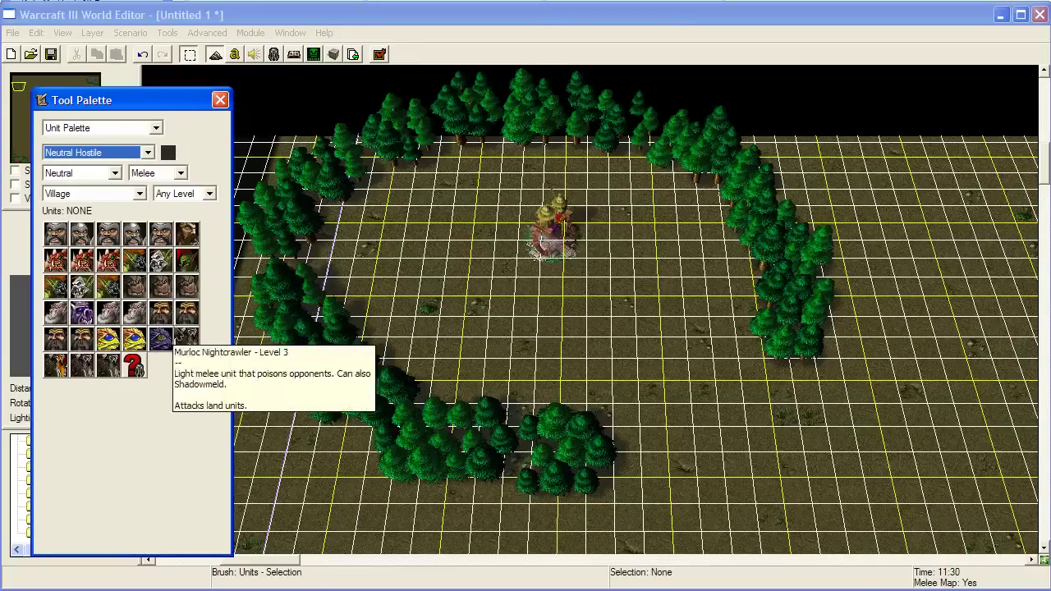
pyautogui.click(159, 315)
pyautogui.scroll(5, 460, 335)
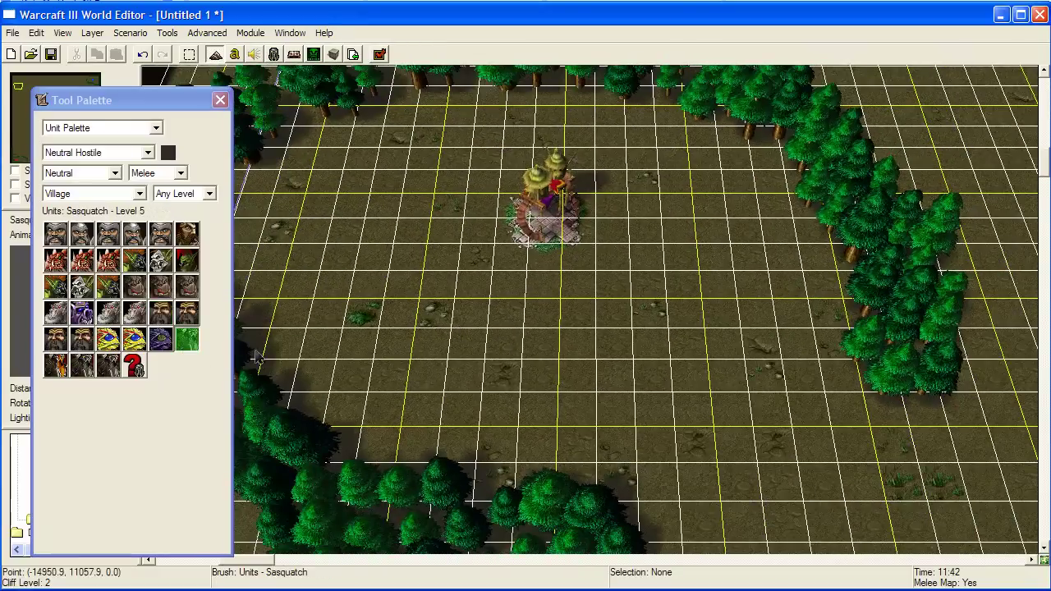
# Set the unit list to Neutral Passive units of the Ashenvale tileset
pyautogui.click(104, 176)
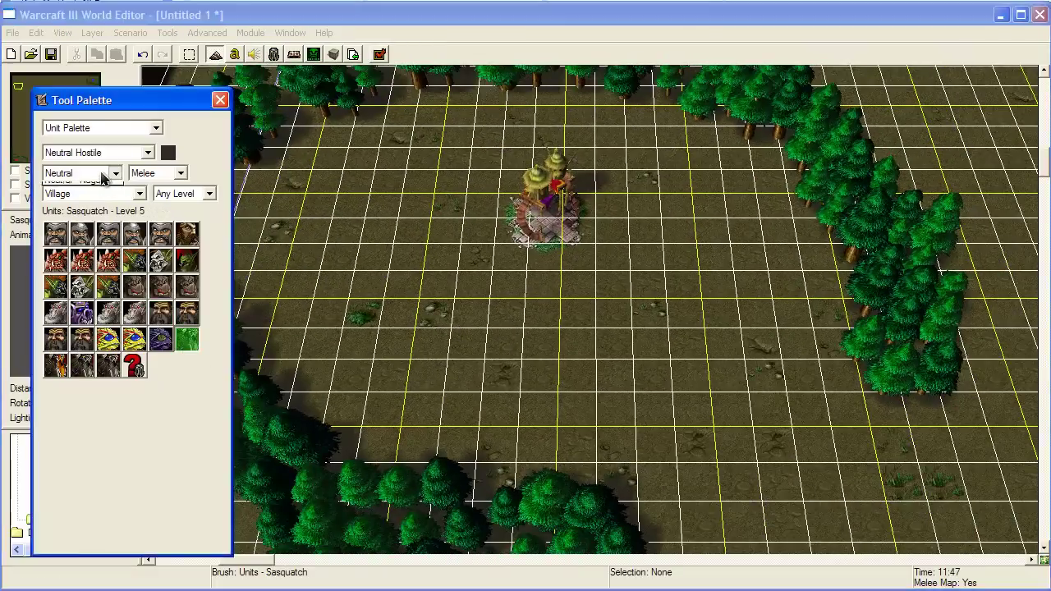
pyautogui.click(100, 153)
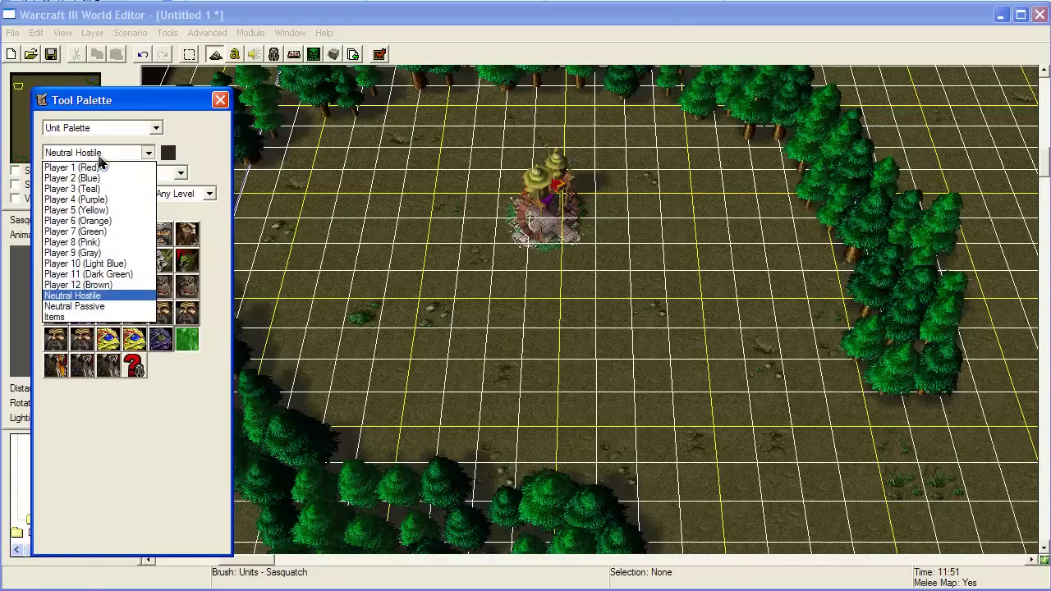
pyautogui.click(122, 306)
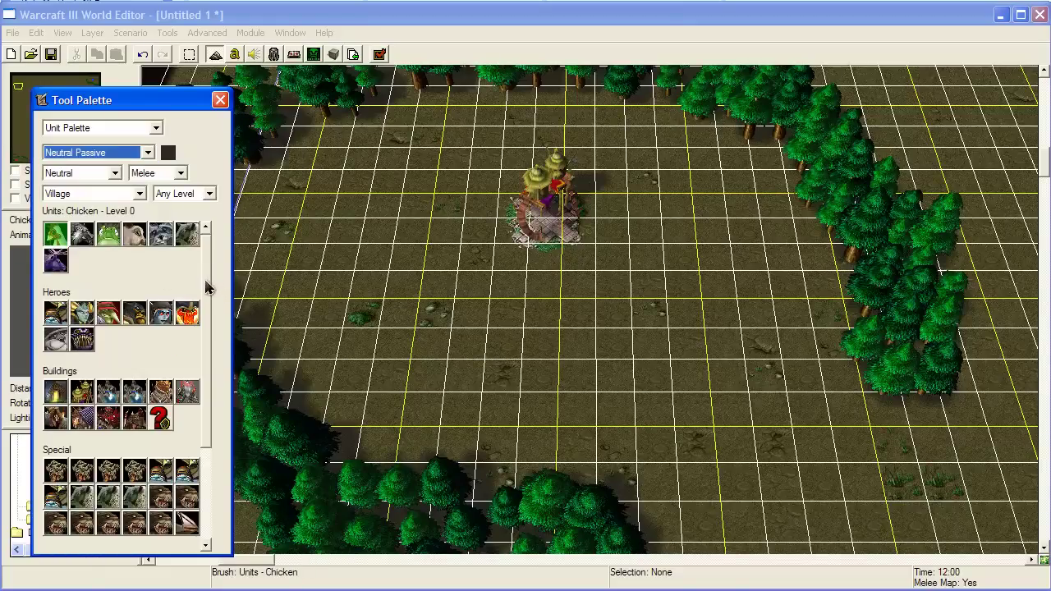
pyautogui.moveTo(205, 285); pyautogui.dragTo(211, 397)
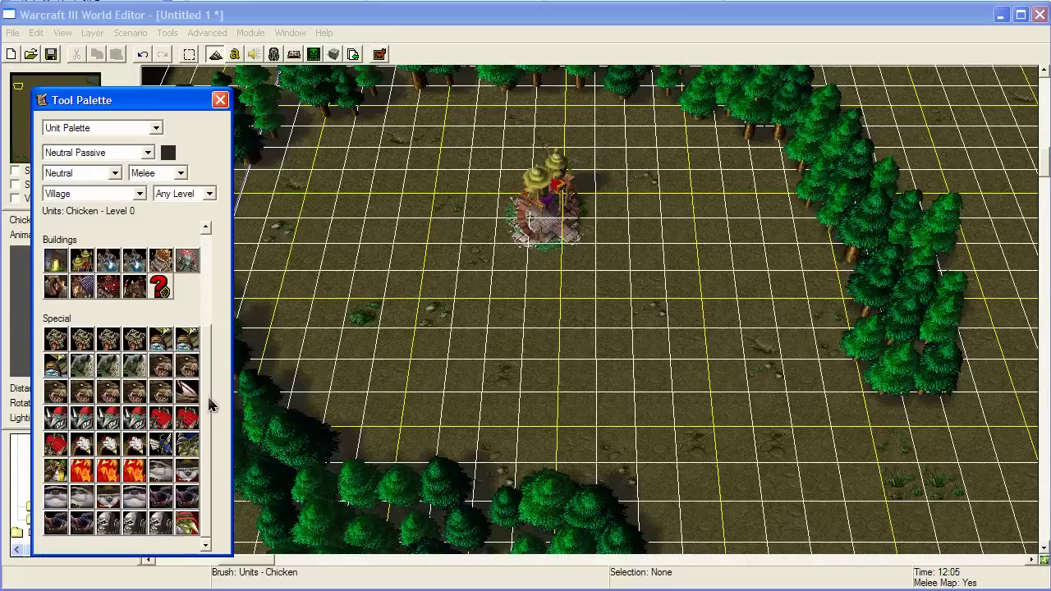
pyautogui.click(87, 194)
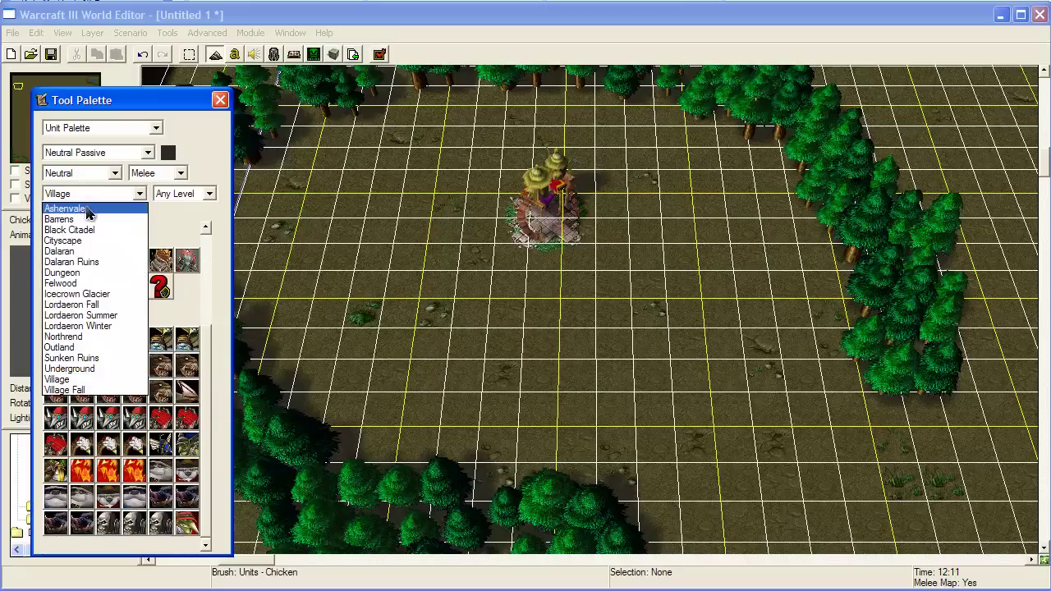
pyautogui.click(89, 210)
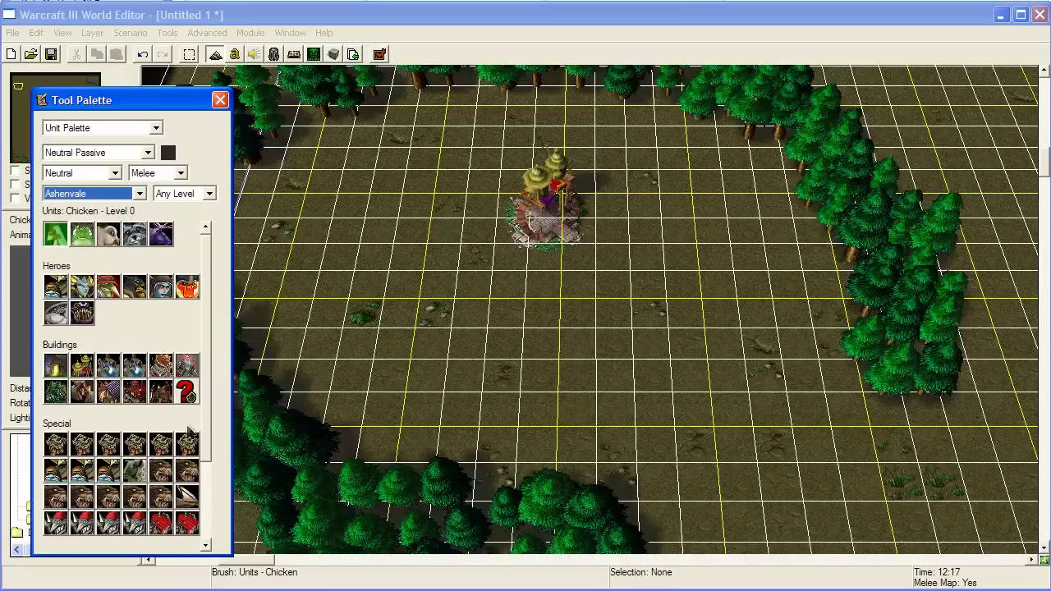
# Place Bear (Level 1), Misha (Level 4) and Raging Bear (Level 2) units around the northwestern neutral building
pyautogui.click(107, 469)
pyautogui.moveTo(381, 366); pyautogui.dragTo(429, 385, button='right')
pyautogui.click(161, 470)
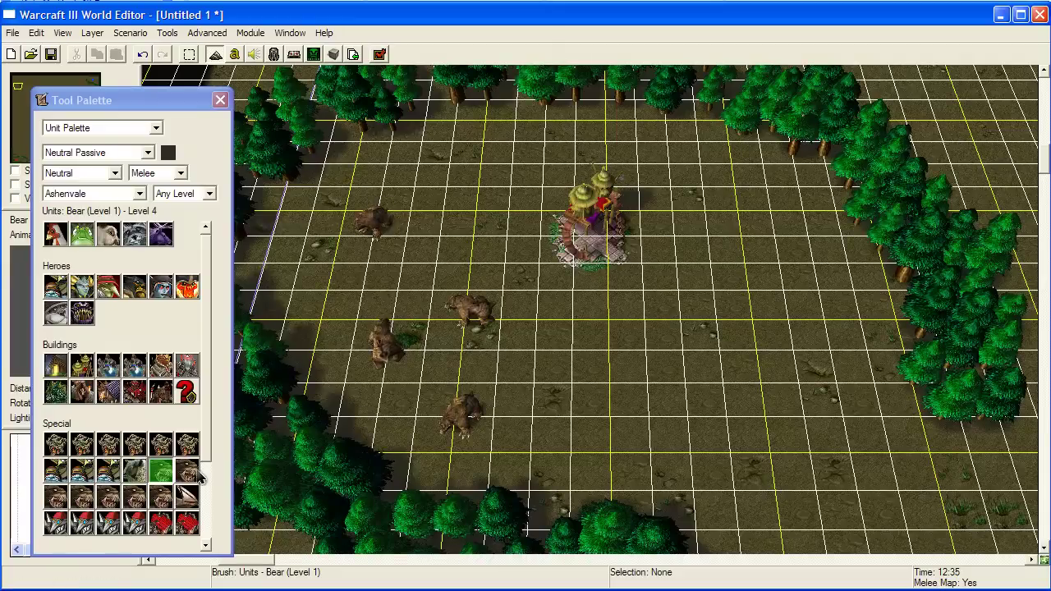
pyautogui.click(161, 496)
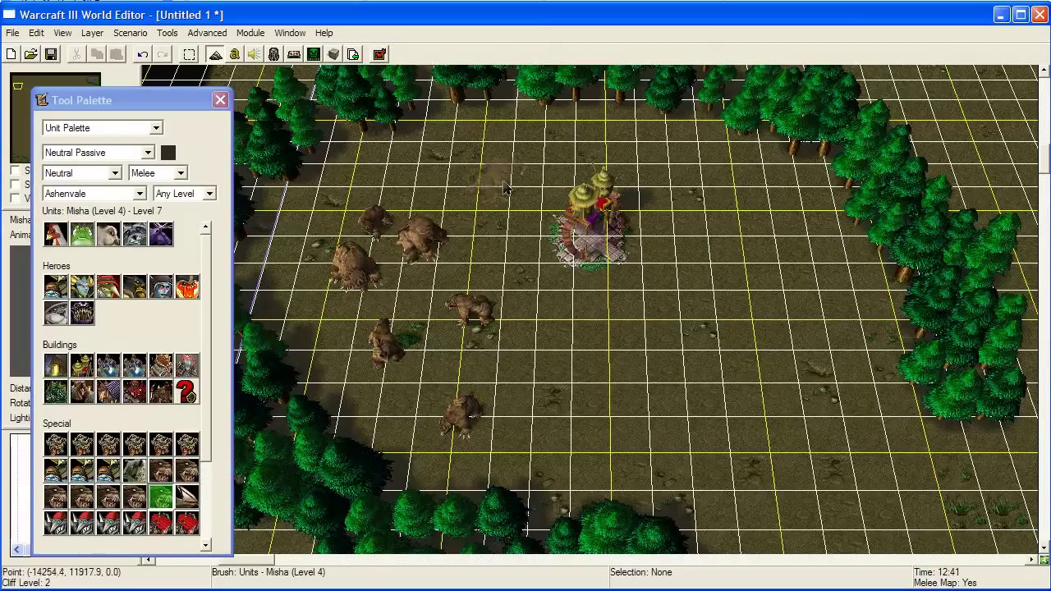
pyautogui.click(533, 156)
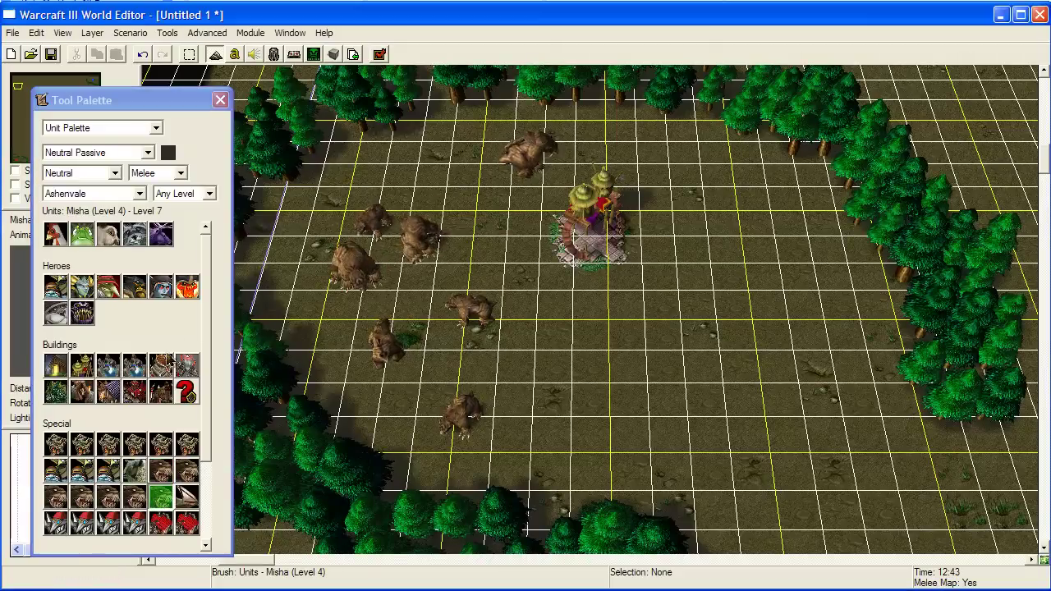
pyautogui.click(82, 496)
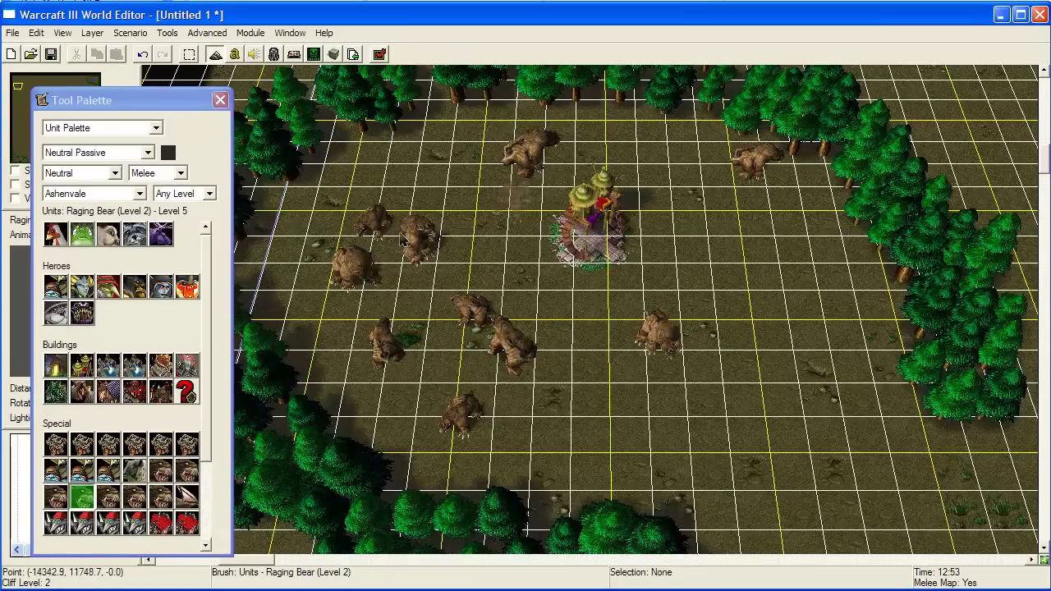
# Place Alchemist (Morph level 3) and Alchemist (Morph level 1) units among the bears around the neutral building
pyautogui.moveTo(205, 450); pyautogui.dragTo(208, 471)
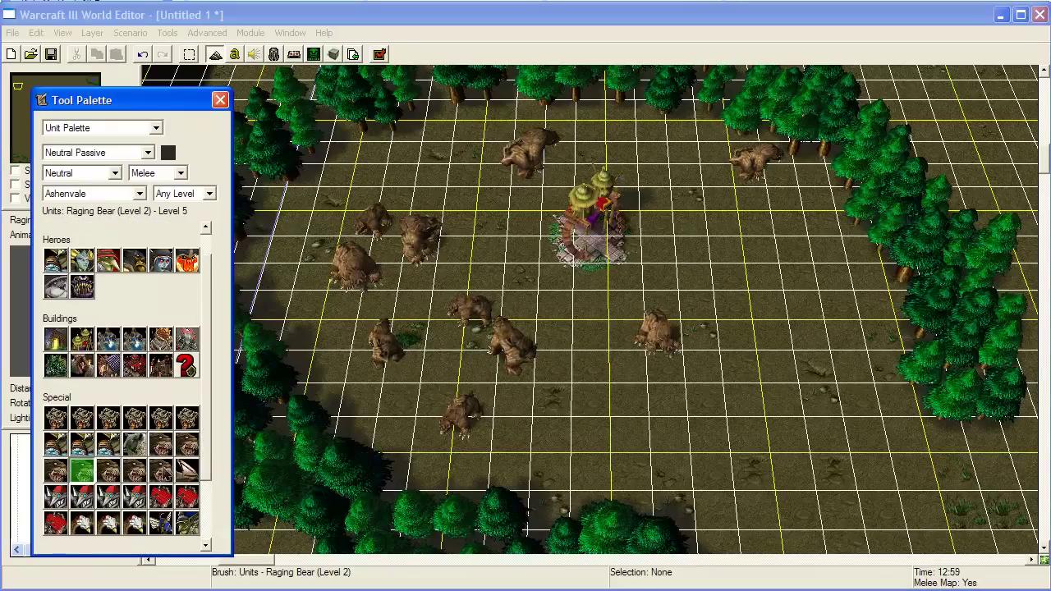
pyautogui.click(135, 445)
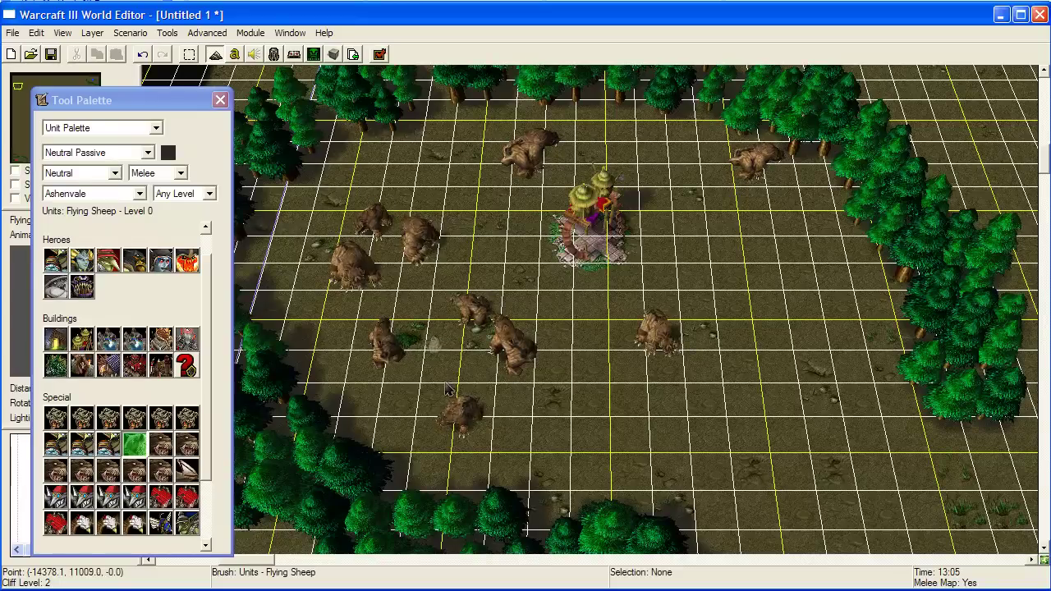
pyautogui.click(108, 444)
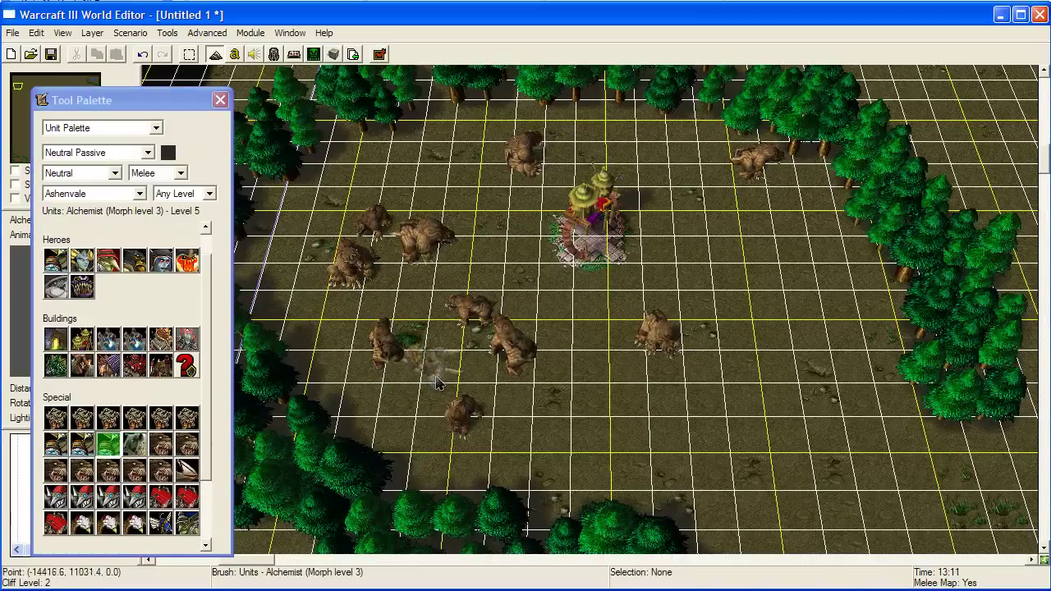
pyautogui.moveTo(441, 371); pyautogui.dragTo(404, 466, button='right')
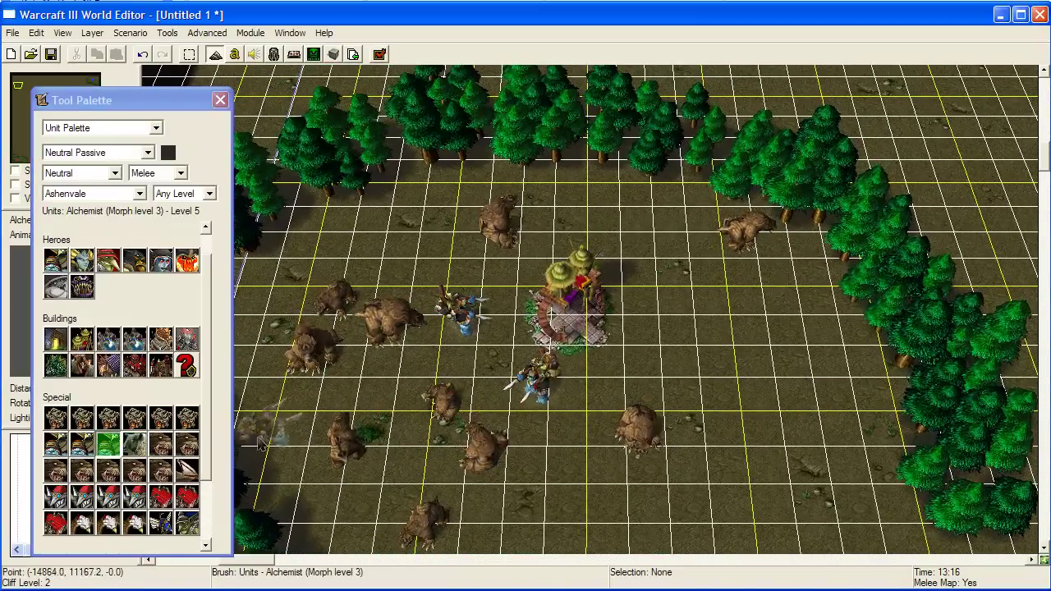
pyautogui.click(56, 444)
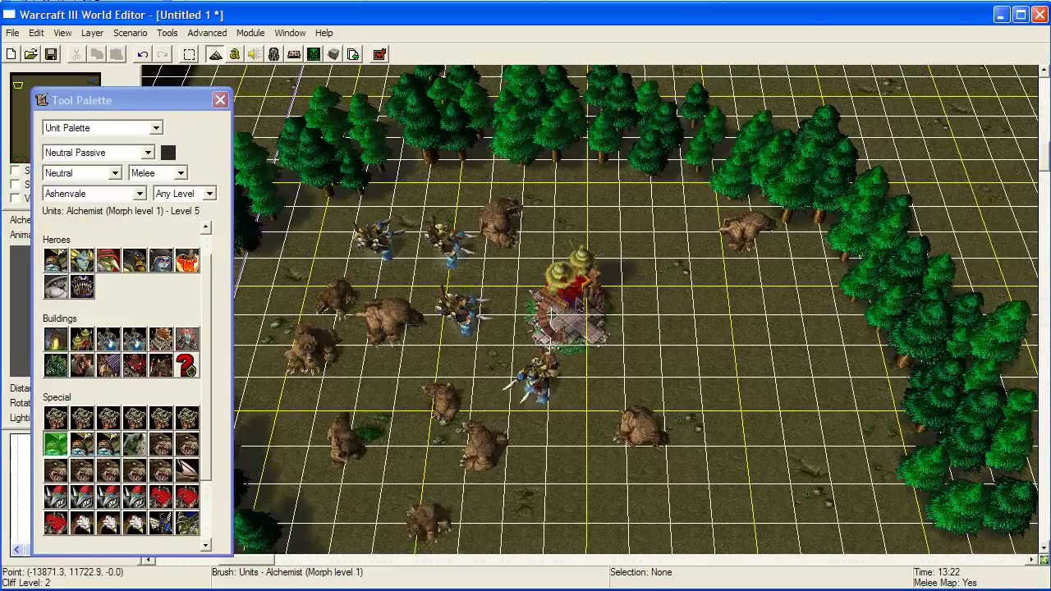
pyautogui.click(82, 444)
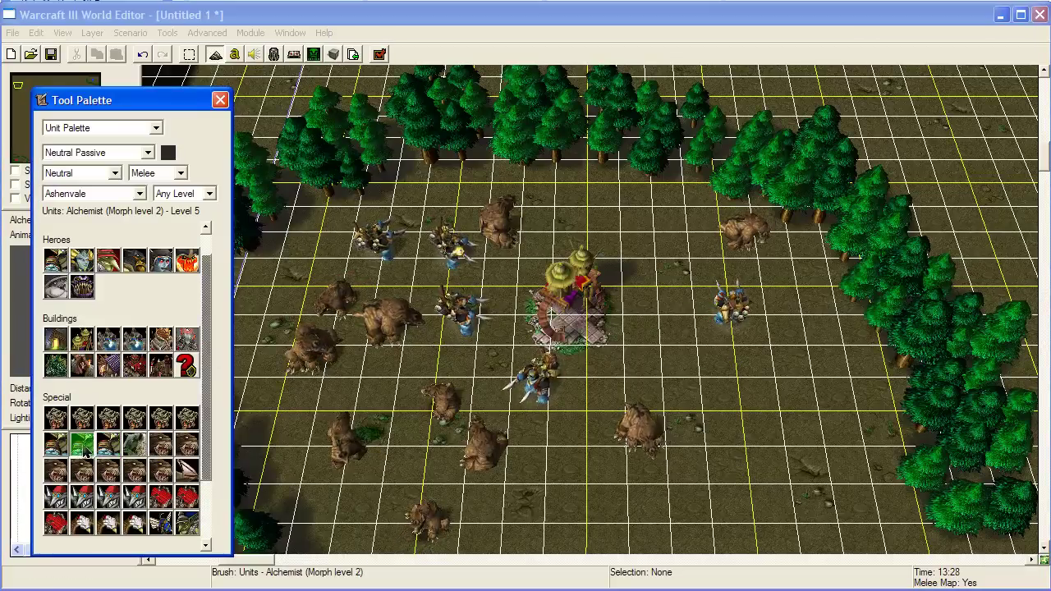
# Examine the open ground southeast of the tree-walled building and the area around the blue and purple neutral buildings
pyautogui.moveTo(640, 509); pyautogui.dragTo(485, 346, button='right')
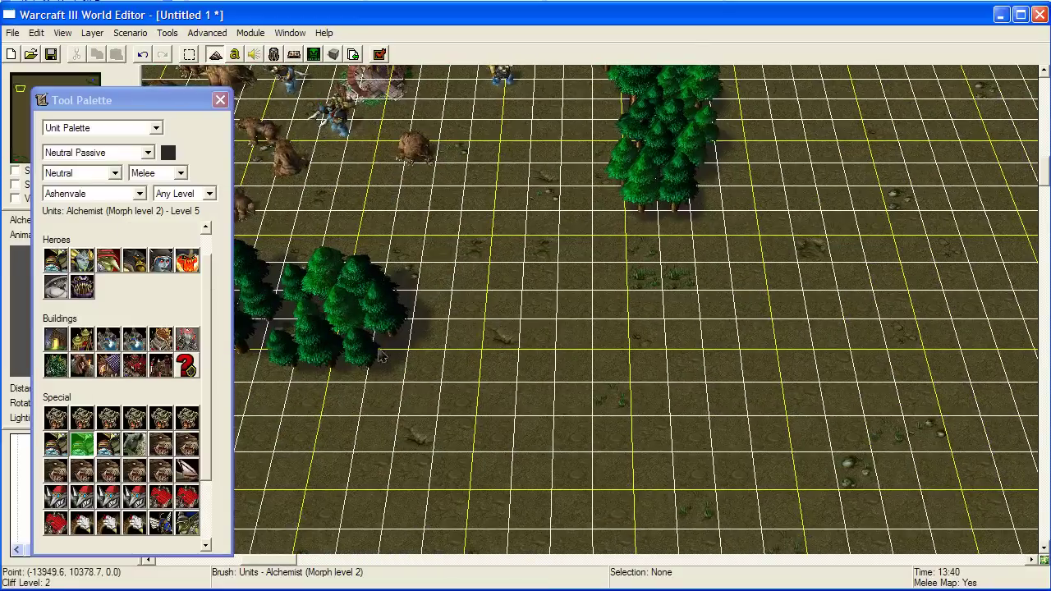
pyautogui.press('Down')
pyautogui.press('Right')
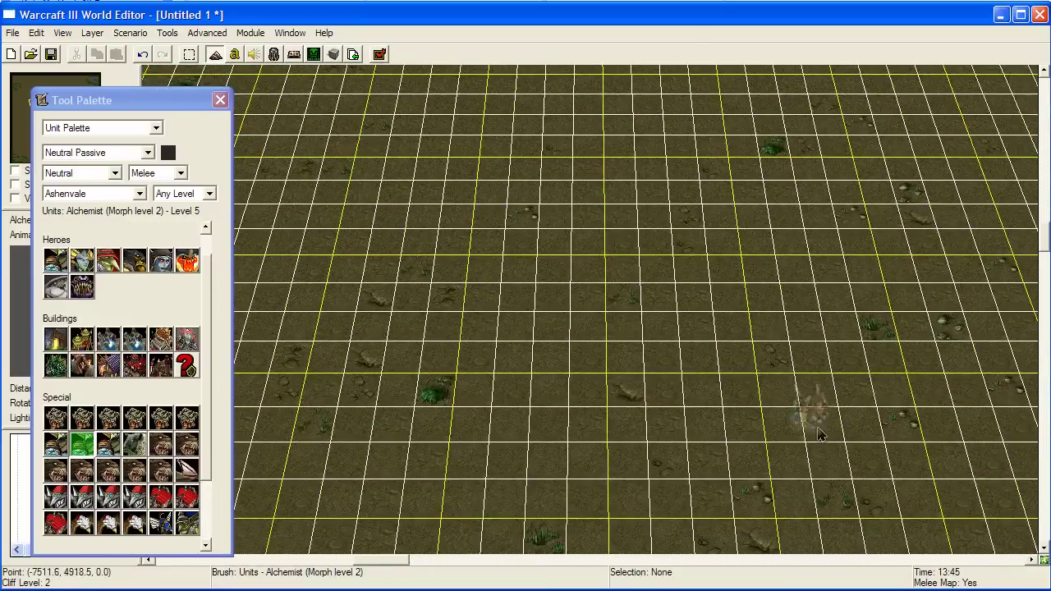
pyautogui.press('Down')
pyautogui.press('Right')
pyautogui.press('Down')
pyautogui.press('Right')
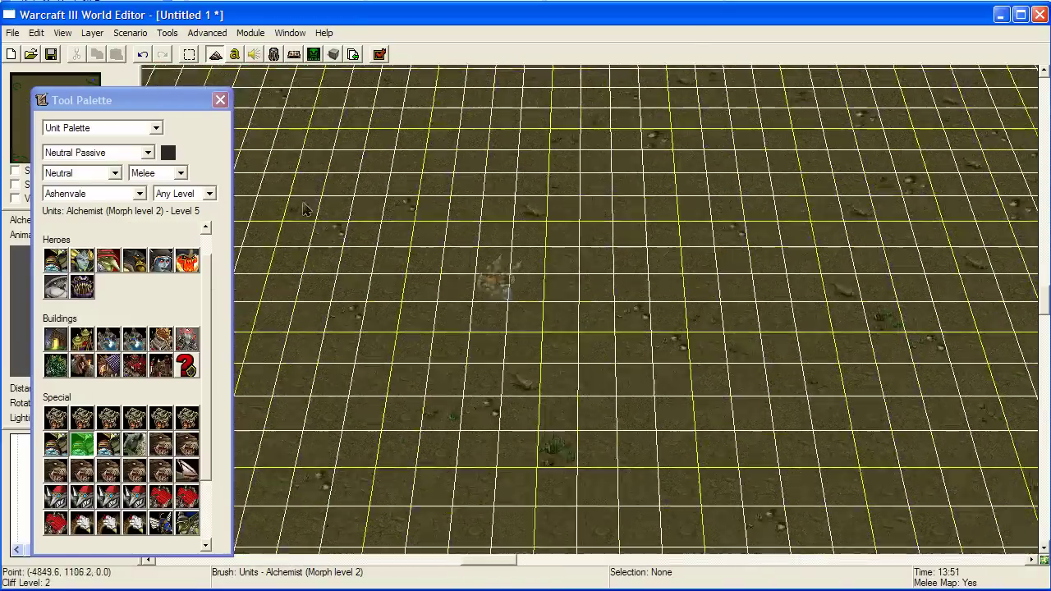
pyautogui.moveTo(493, 394); pyautogui.dragTo(312, 168, button='right')
pyautogui.moveTo(359, 315); pyautogui.dragTo(433, 160, button='right')
pyautogui.moveTo(319, 394); pyautogui.dragTo(475, 369, button='right')
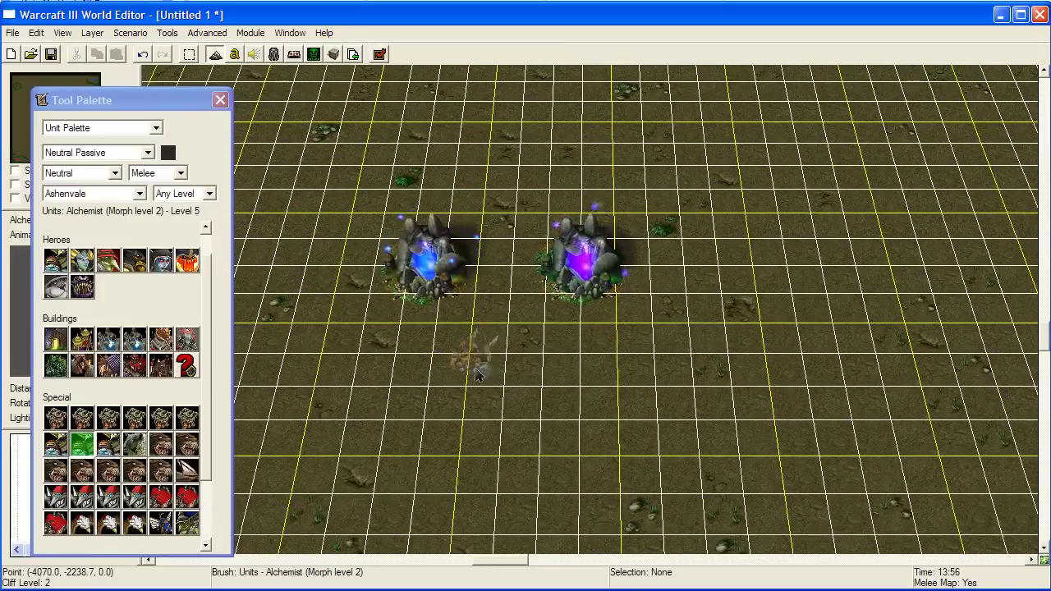
pyautogui.scroll(-3, 479, 374)
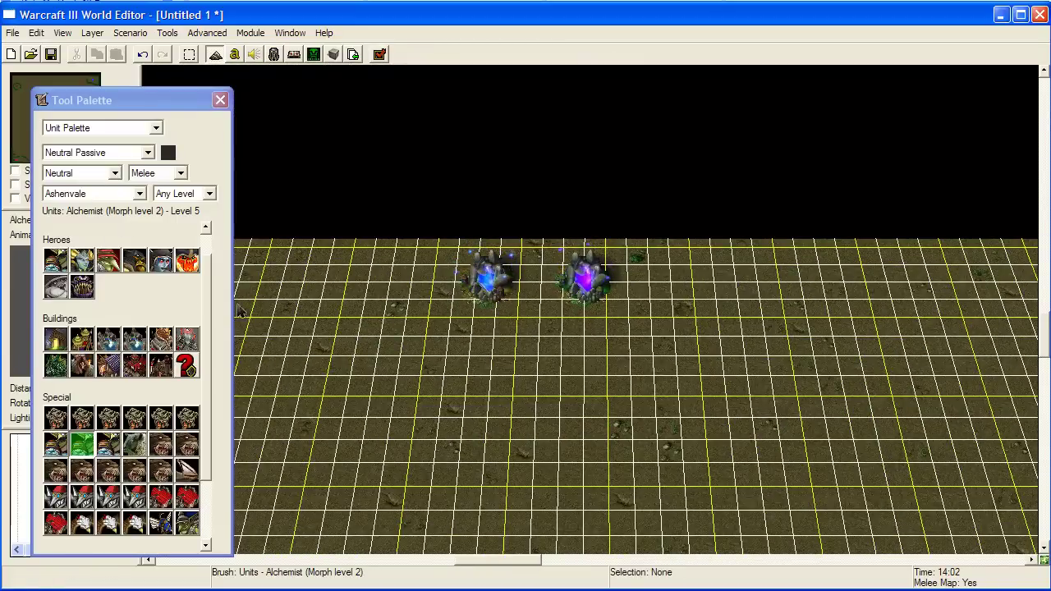
pyautogui.scroll(3, 238, 309)
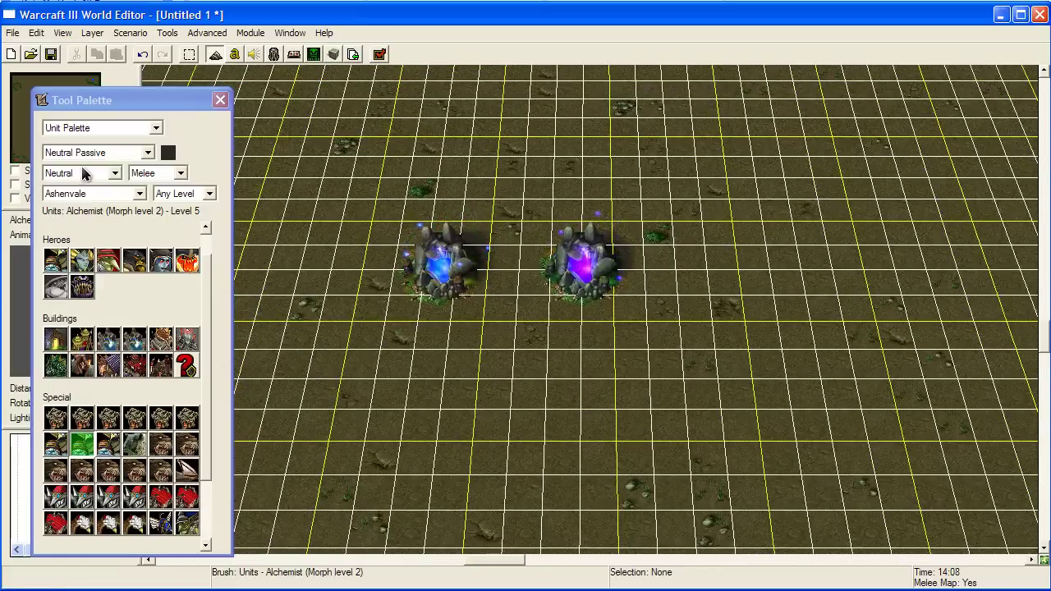
# Switch to the Village Tree Wall doodad and paint a row of trees north of the blue and purple neutral buildings
pyautogui.moveTo(209, 317); pyautogui.dragTo(207, 264)
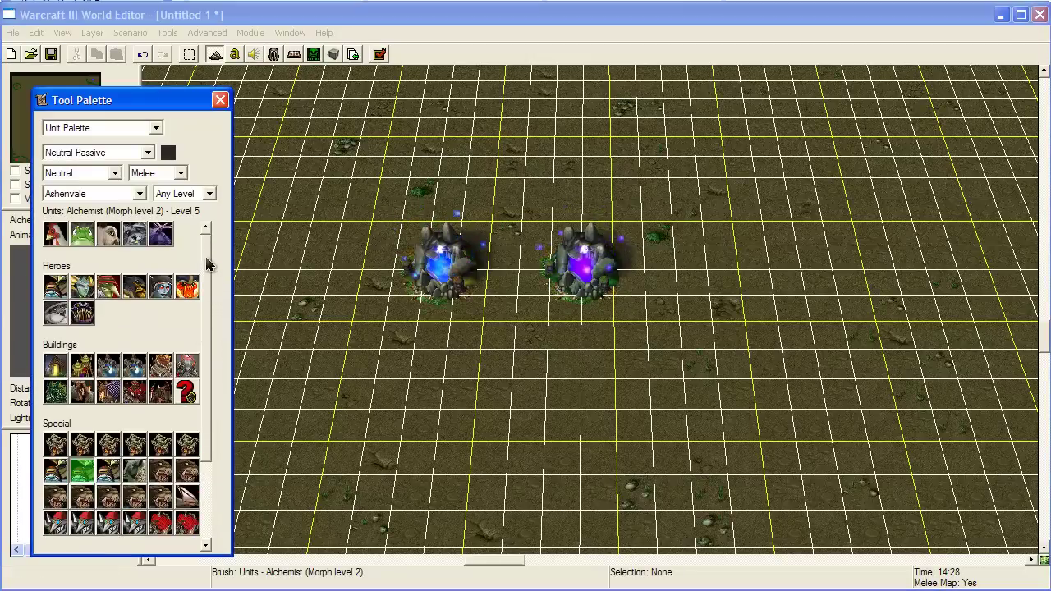
pyautogui.click(92, 129)
pyautogui.click(92, 143)
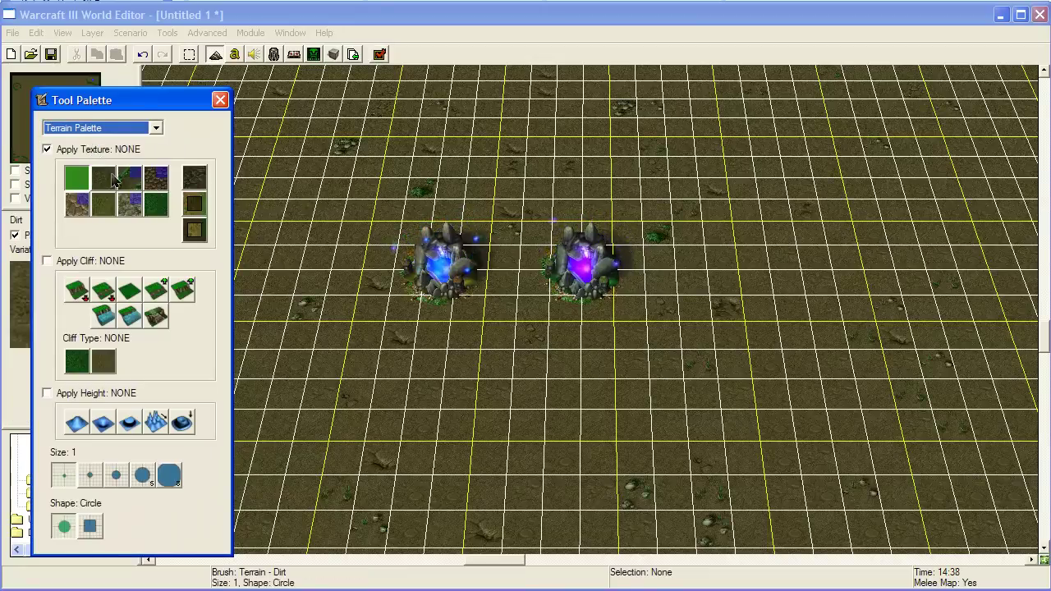
pyautogui.click(97, 129)
pyautogui.click(92, 155)
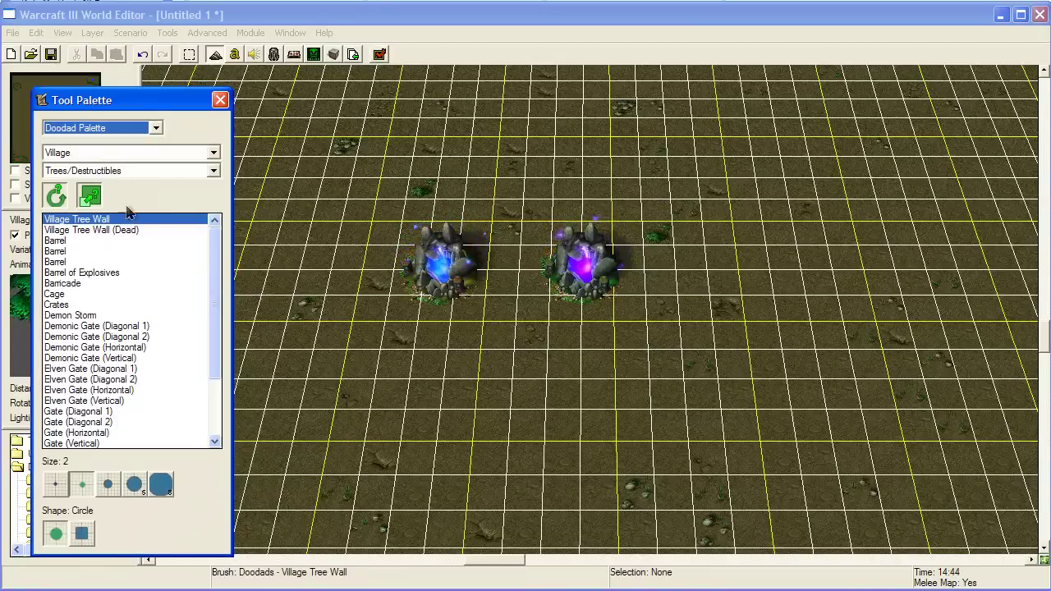
pyautogui.moveTo(395, 230); pyautogui.dragTo(501, 325, button='right')
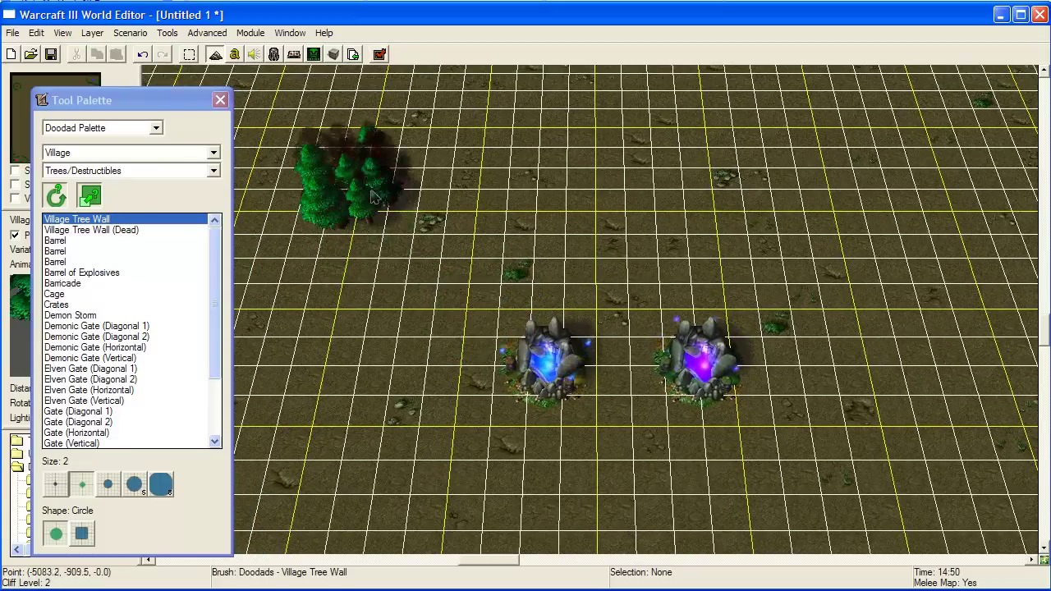
pyautogui.moveTo(371, 195)
pyautogui.mouseDown()
pyautogui.moveTo(415, 164)
pyautogui.moveTo(558, 111)
pyautogui.moveTo(661, 194)
pyautogui.moveTo(680, 185)
pyautogui.mouseUp()
# Continue the tree wall around the eastern and southern sides of the blue and purple neutral buildings
pyautogui.moveTo(801, 317)
pyautogui.mouseDown(button='right')
pyautogui.moveTo(690, 244)
pyautogui.moveTo(675, 218)
pyautogui.mouseUp(button='right')
pyautogui.moveTo(671, 145)
pyautogui.mouseDown()
pyautogui.moveTo(711, 151)
pyautogui.moveTo(778, 220)
pyautogui.moveTo(823, 354)
pyautogui.moveTo(755, 525)
pyautogui.moveTo(525, 505)
pyautogui.moveTo(269, 386)
pyautogui.mouseUp()
pyautogui.moveTo(384, 335); pyautogui.dragTo(660, 466, button='right')
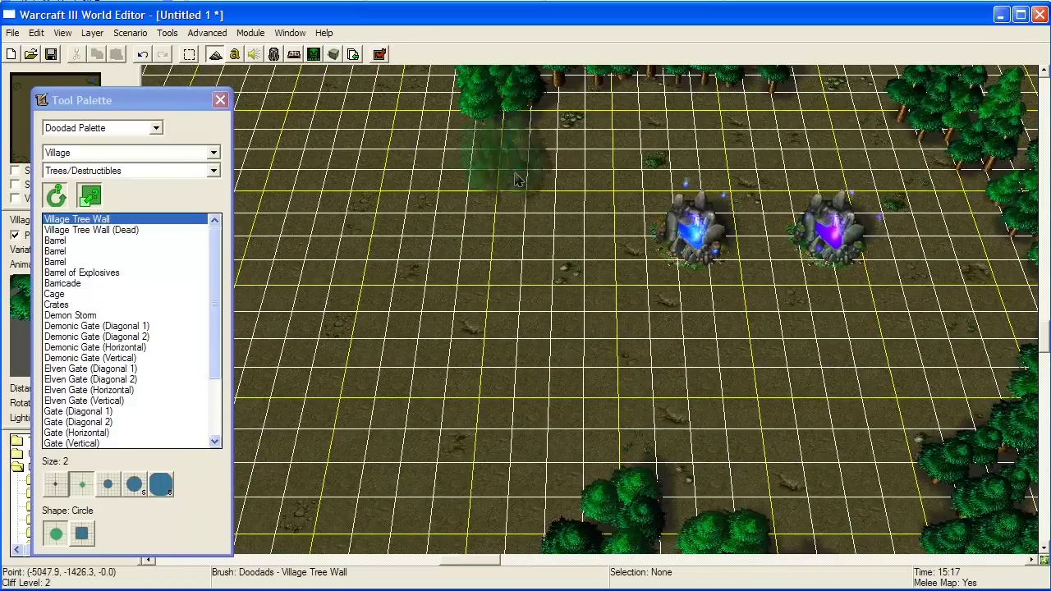
# Paint the western side of the tree wall and fill in its southern row, leaving an opening in the southwest
pyautogui.moveTo(515, 180)
pyautogui.mouseDown()
pyautogui.moveTo(447, 177)
pyautogui.moveTo(420, 283)
pyautogui.moveTo(435, 345)
pyautogui.moveTo(440, 327)
pyautogui.mouseUp()
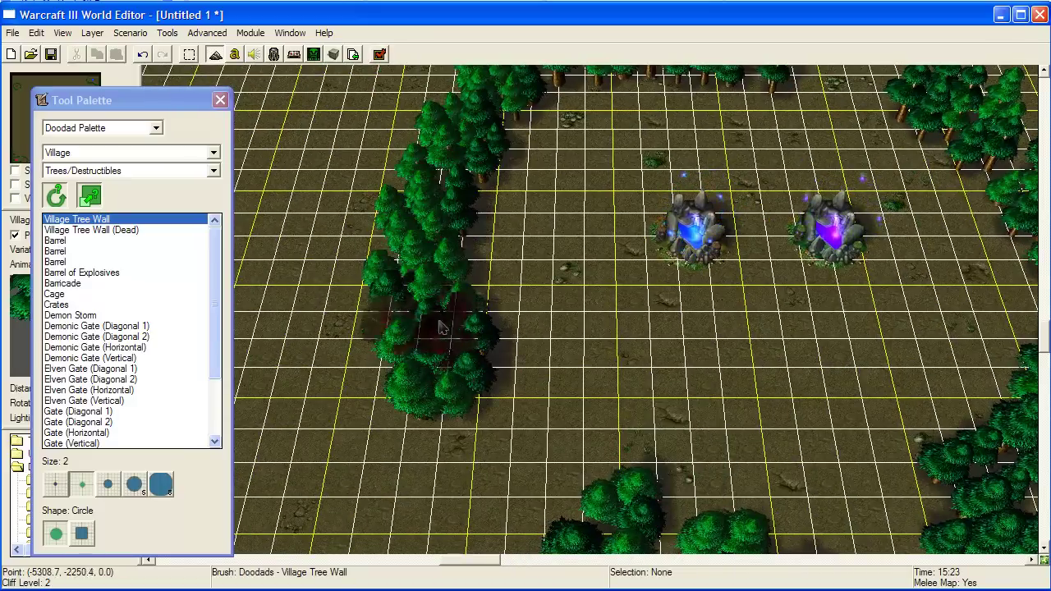
pyautogui.moveTo(579, 323)
pyautogui.mouseDown(button='right')
pyautogui.moveTo(538, 253)
pyautogui.moveTo(537, 177)
pyautogui.mouseUp(button='right')
pyautogui.moveTo(529, 347)
pyautogui.mouseDown(button='right')
pyautogui.moveTo(610, 324)
pyautogui.moveTo(485, 472)
pyautogui.mouseUp(button='right')
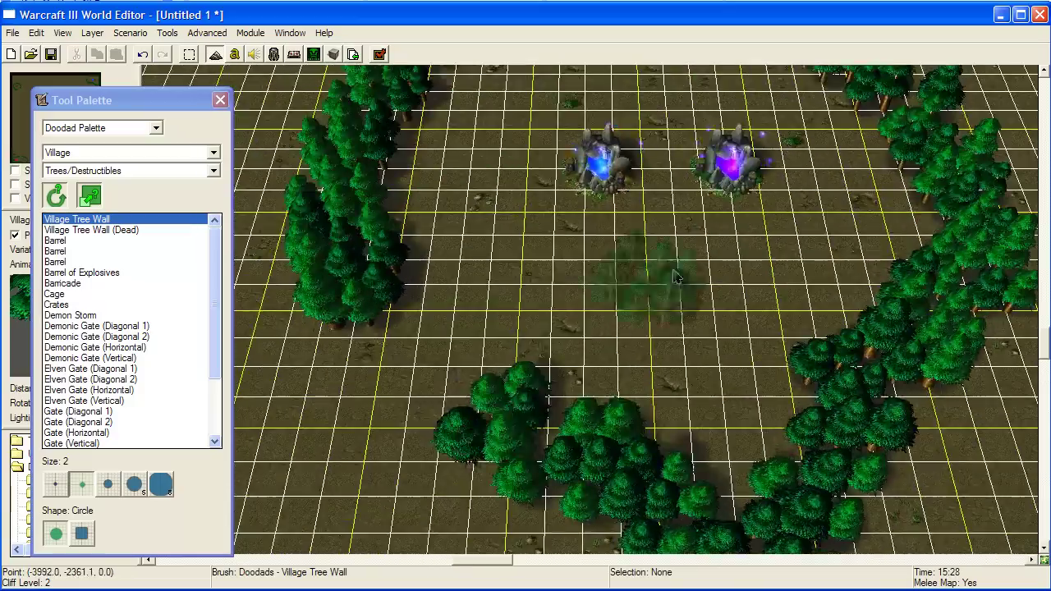
pyautogui.moveTo(664, 226)
pyautogui.mouseDown(button='right')
pyautogui.moveTo(528, 402)
pyautogui.moveTo(653, 319)
pyautogui.mouseUp(button='right')
pyautogui.moveTo(636, 356)
pyautogui.mouseDown(button='right')
pyautogui.moveTo(530, 352)
pyautogui.moveTo(651, 279)
pyautogui.mouseUp(button='right')
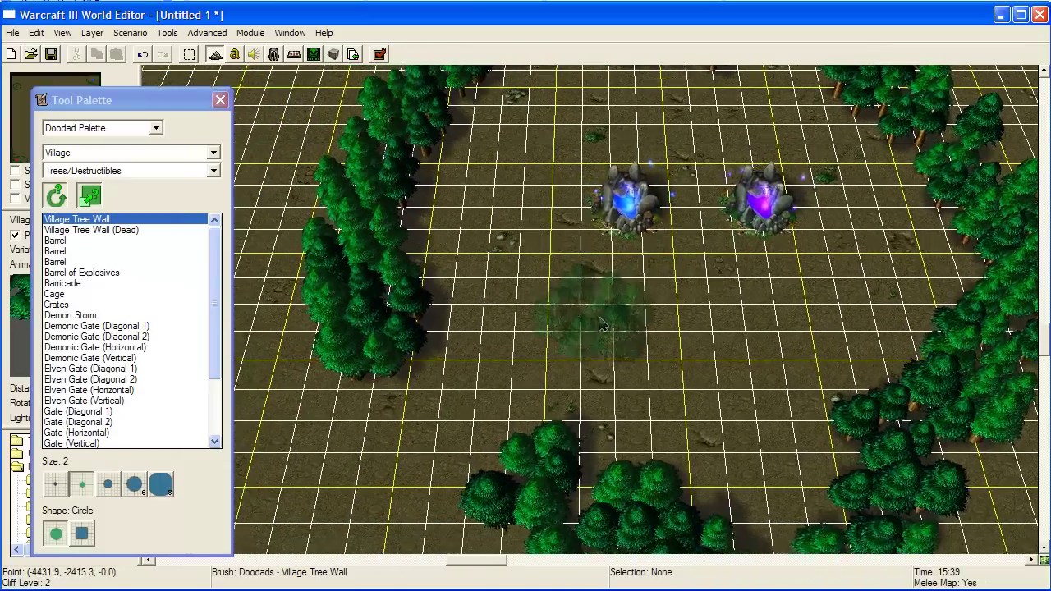
pyautogui.moveTo(599, 323); pyautogui.dragTo(538, 214, button='right')
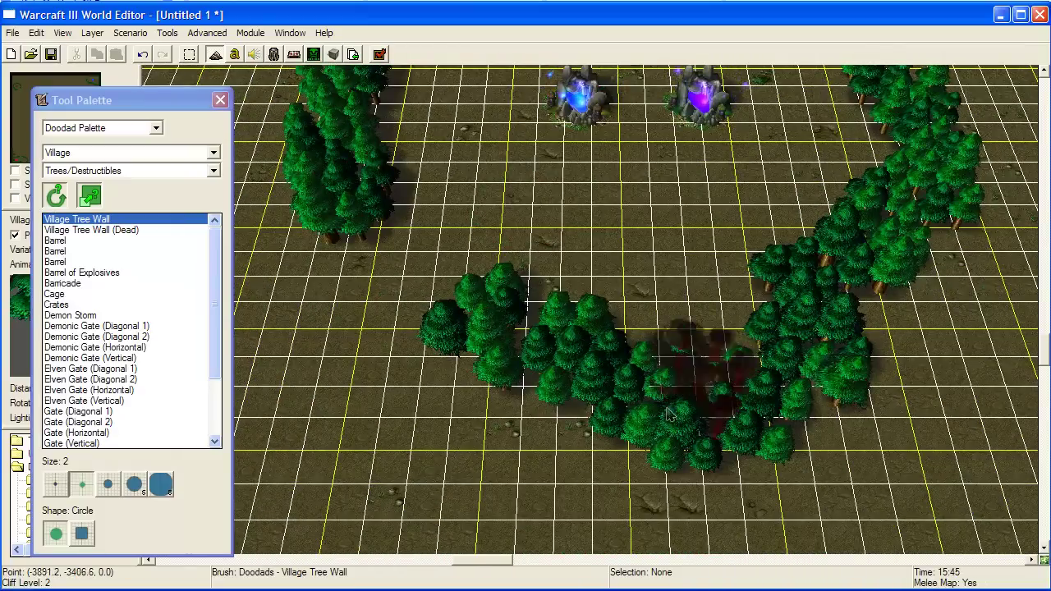
pyautogui.moveTo(361, 406)
pyautogui.mouseDown(button='right')
pyautogui.moveTo(475, 340)
pyautogui.moveTo(566, 318)
pyautogui.mouseUp(button='right')
pyautogui.moveTo(530, 254); pyautogui.dragTo(505, 316, button='right')
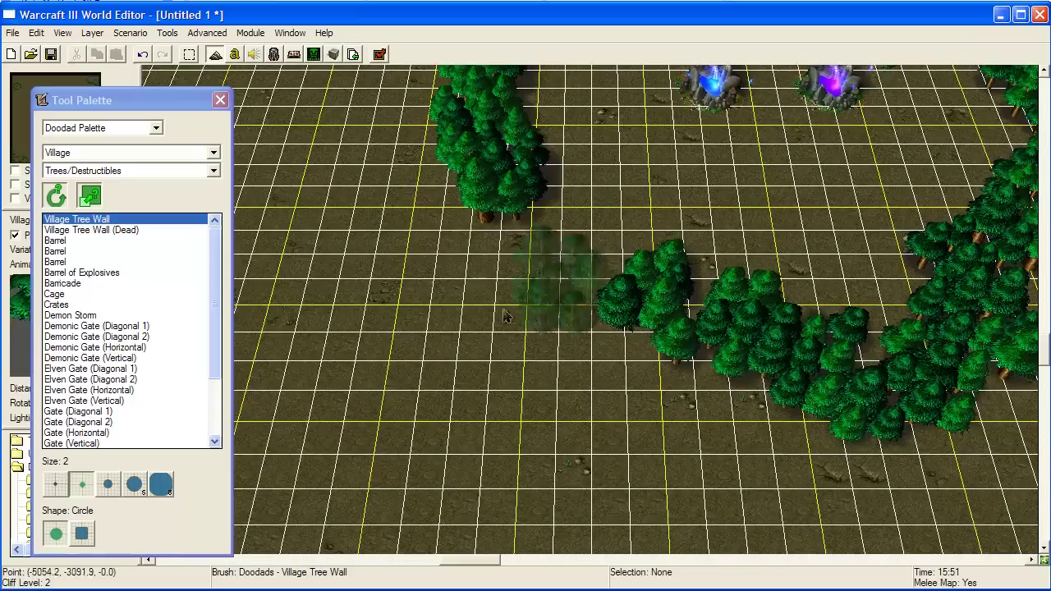